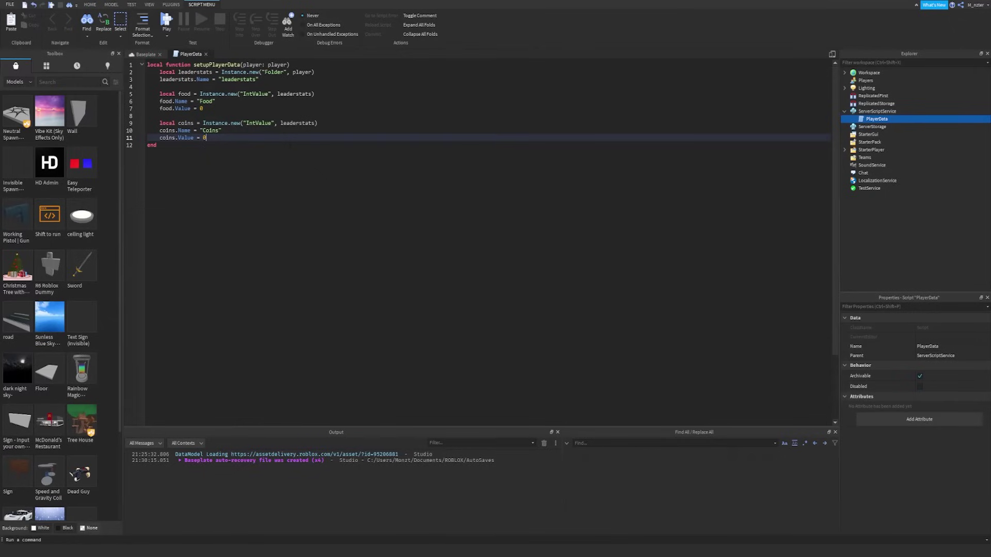
- Declare local Players = game:GetService("Players") above the setupPlayerData function, separated from it by a blank line
{"action": "left_click", "coordinate": [147, 64]}
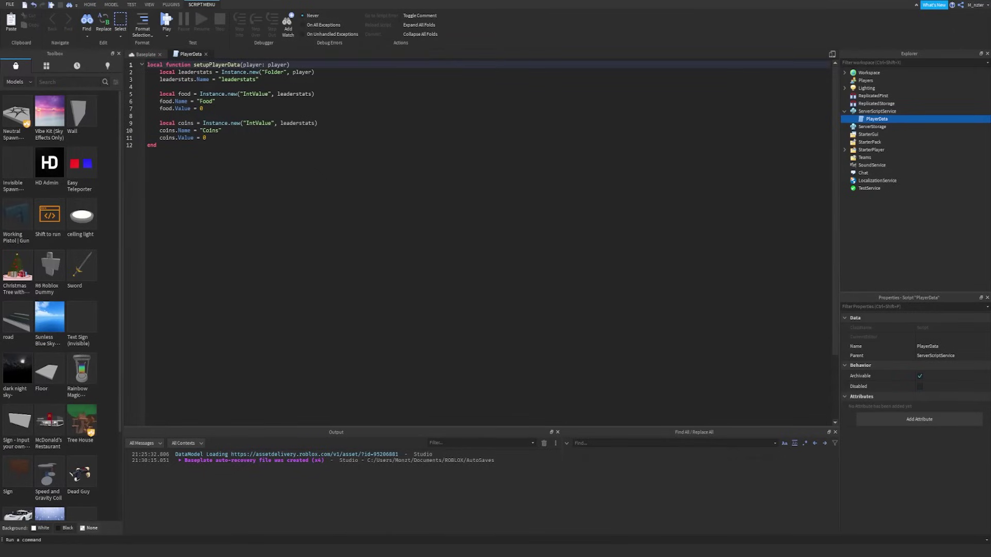
{"action": "key", "text": "Return"}
{"action": "key", "text": "Return"}
{"action": "key", "text": "Up"}
{"action": "key", "text": "Up"}
{"action": "type", "text": "local "}
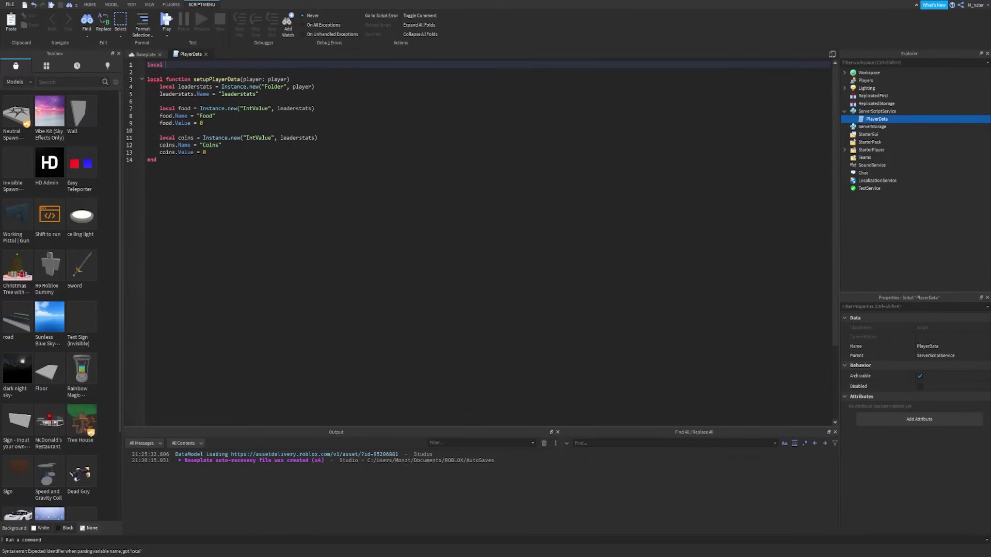
{"action": "type", "text": "Players = game:Get"}
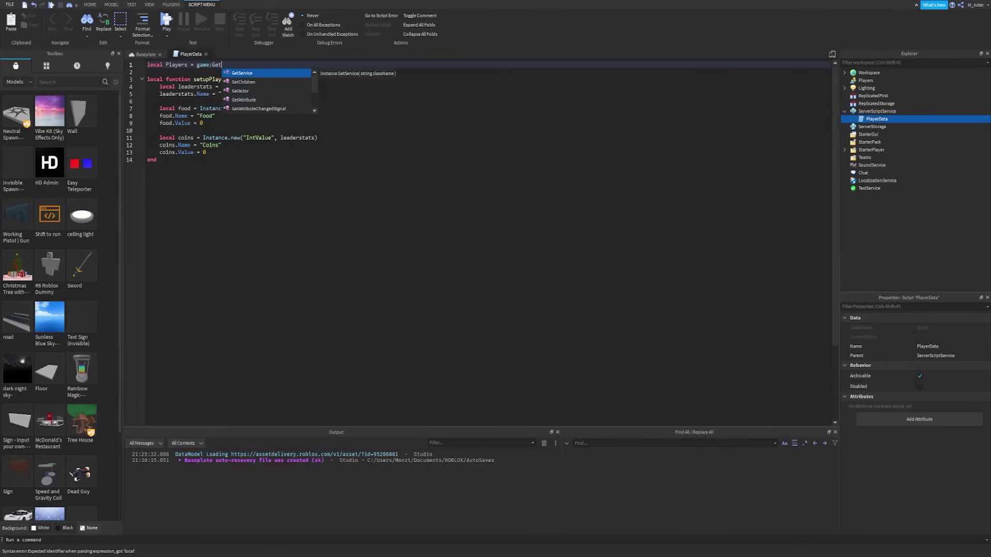
{"action": "type", "text": "Service(\"Players"}
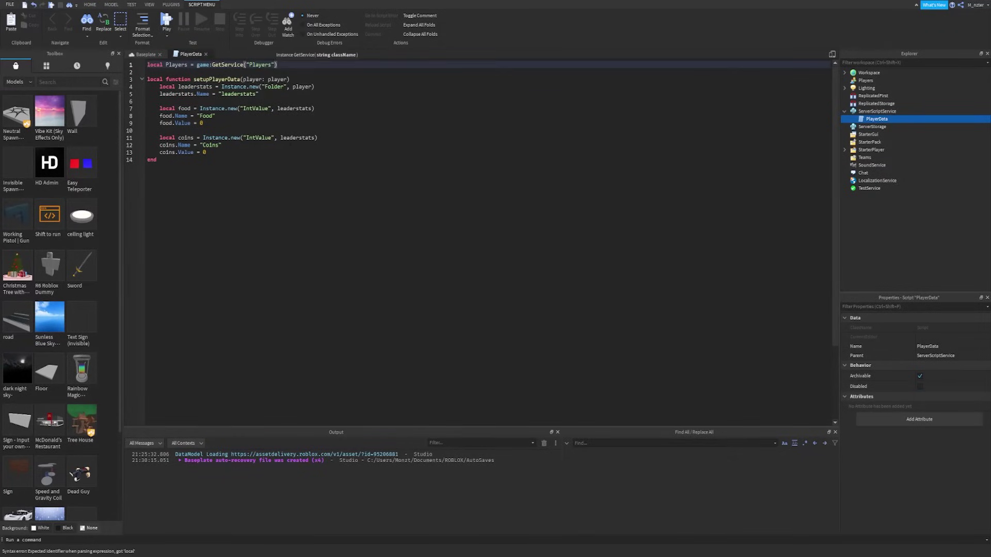
- Begin a statement below the setupPlayerData function that references the Players.PlayerAdded event
{"action": "left_click", "coordinate": [156, 159]}
{"action": "key", "text": "Return"}
{"action": "key", "text": "Return"}
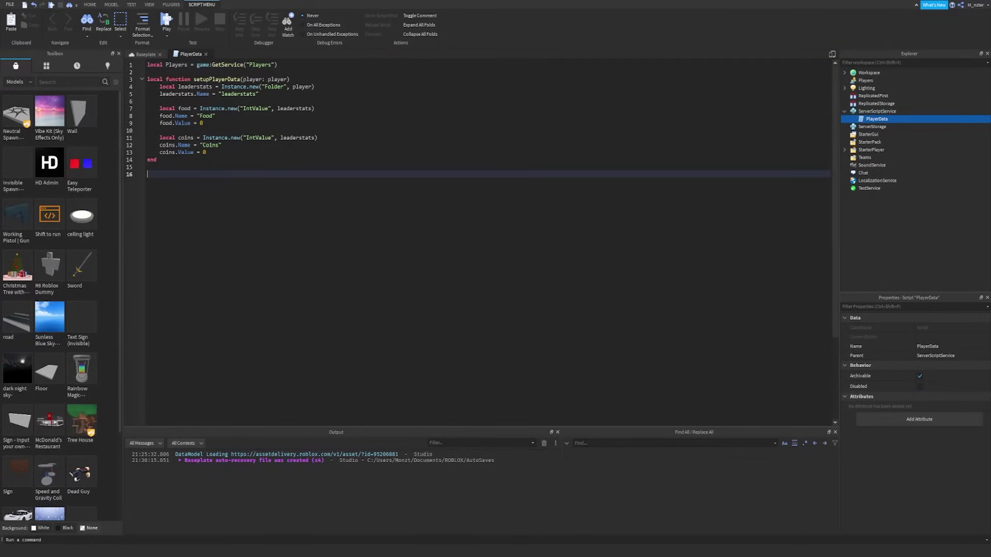
{"action": "type", "text": "Players."}
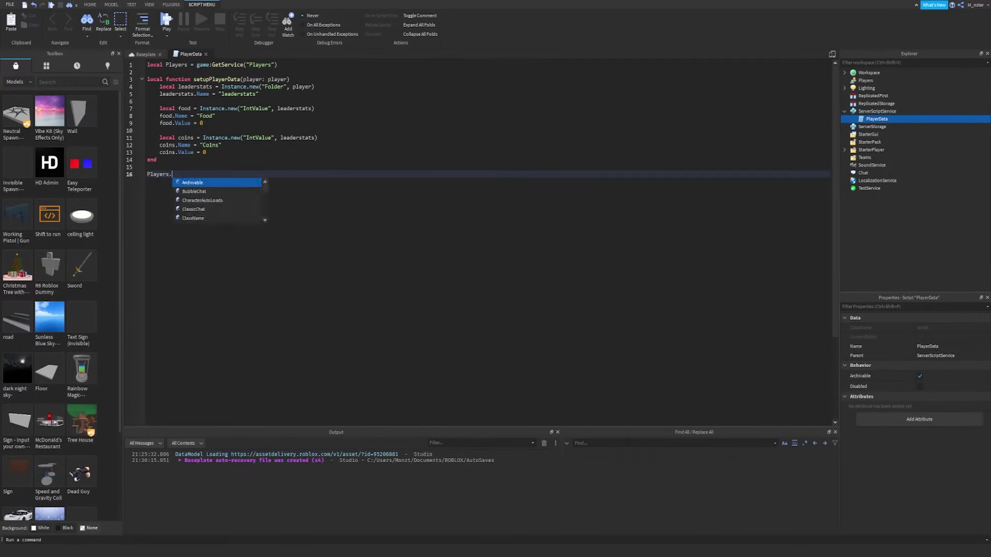
{"action": "key", "text": "Down"}
{"action": "key", "text": "Down"}
{"action": "key", "text": "Down"}
{"action": "key", "text": "Down"}
{"action": "key", "text": "Down"}
{"action": "key", "text": "Down"}
{"action": "key", "text": "Down"}
{"action": "key", "text": "Down"}
{"action": "key", "text": "Down"}
{"action": "key", "text": "Down"}
{"action": "key", "text": "Down"}
{"action": "key", "text": "Down"}
{"action": "key", "text": "Down"}
{"action": "key", "text": "Down"}
{"action": "key", "text": "Down"}
{"action": "key", "text": "Down"}
{"action": "key", "text": "Down"}
{"action": "key", "text": "Down"}
{"action": "key", "text": "Down"}
{"action": "key", "text": "Down"}
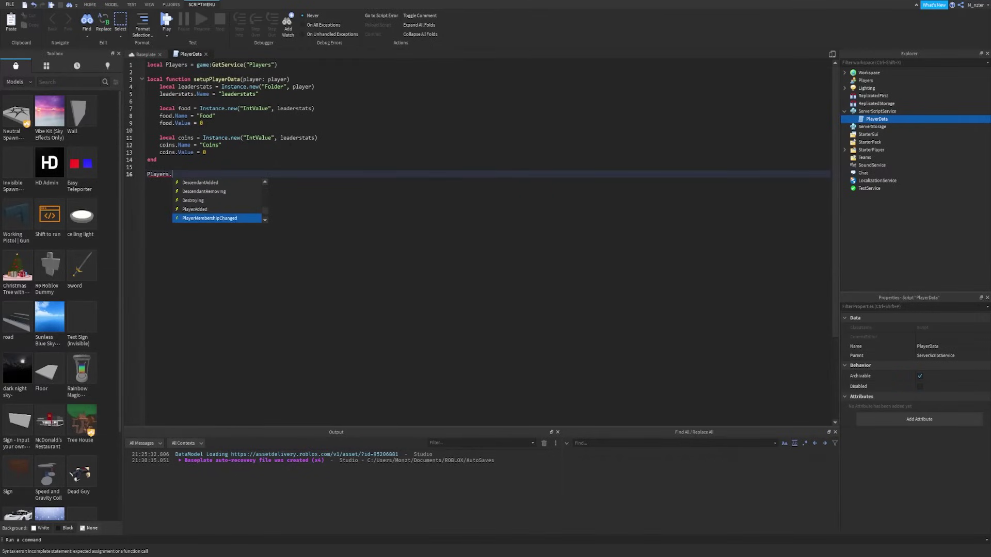
{"action": "key", "text": "Up"}
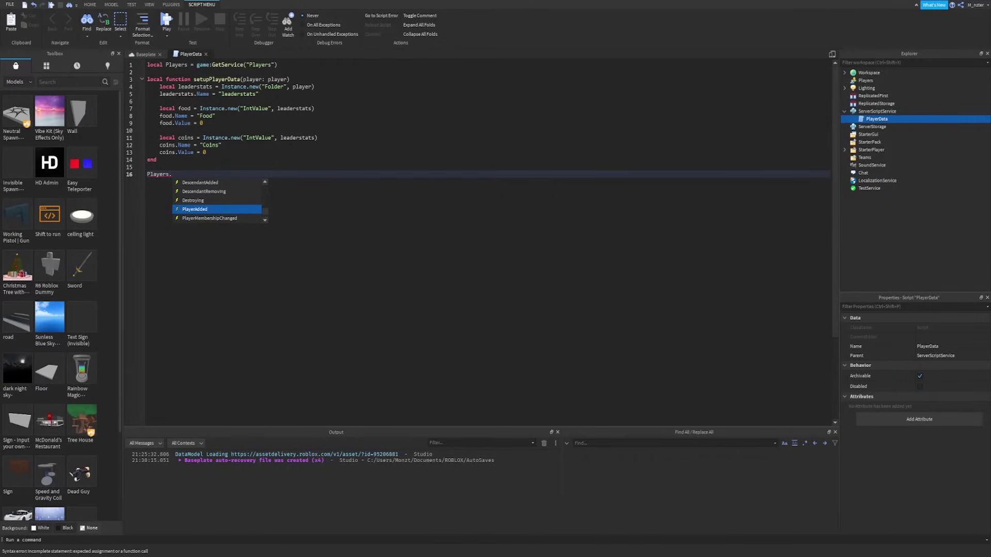
{"action": "key", "text": "Tab"}
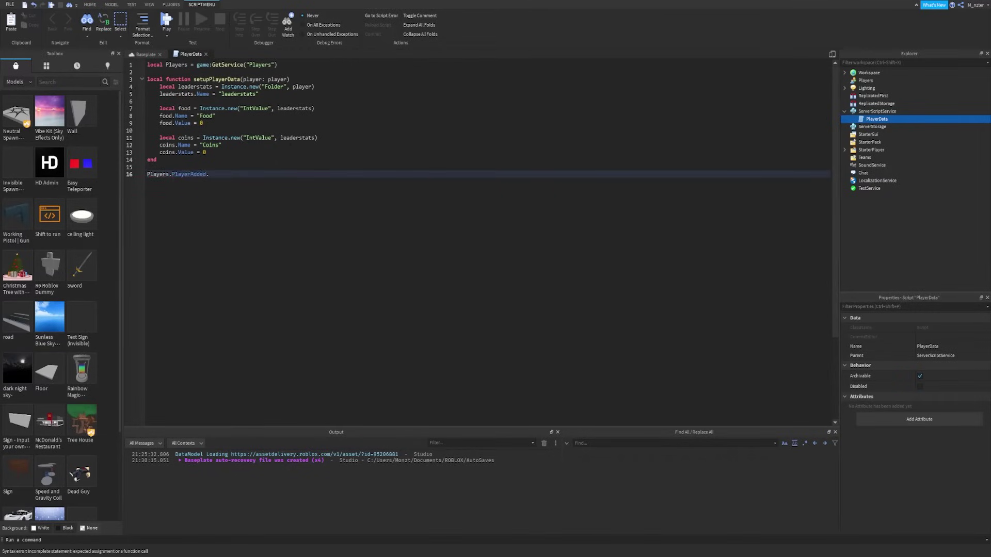
- Connect the PlayerAdded event to the function with :Connect(setupPlayerData), passing it by name without calling it
{"action": "type", "text": ":Connect(setup"}
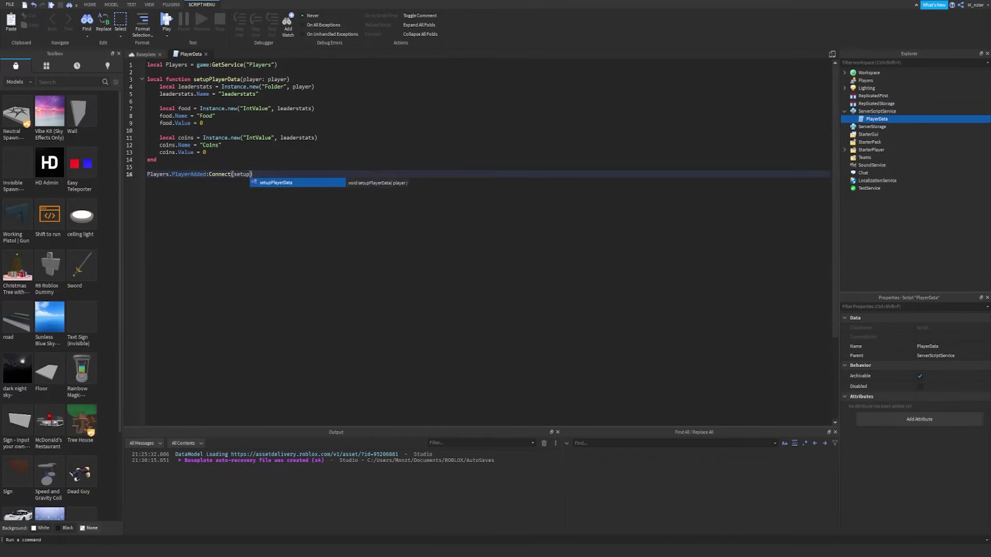
{"action": "key", "text": "Tab"}
{"action": "key", "text": "BackSpace"}
{"action": "key", "text": "BackSpace"}
{"action": "double_click", "coordinate": [158, 174]}
{"action": "double_click", "coordinate": [189, 174]}
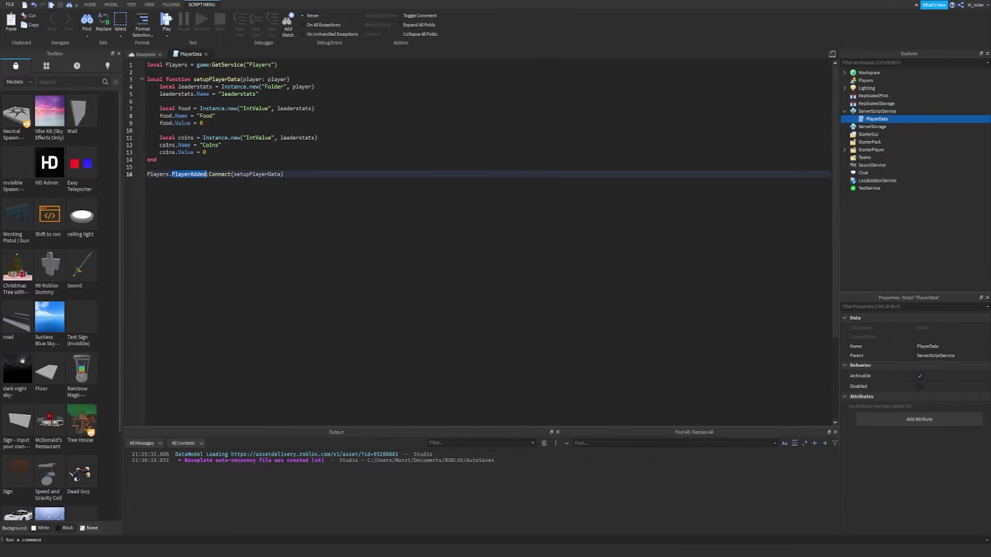
{"action": "double_click", "coordinate": [248, 174]}
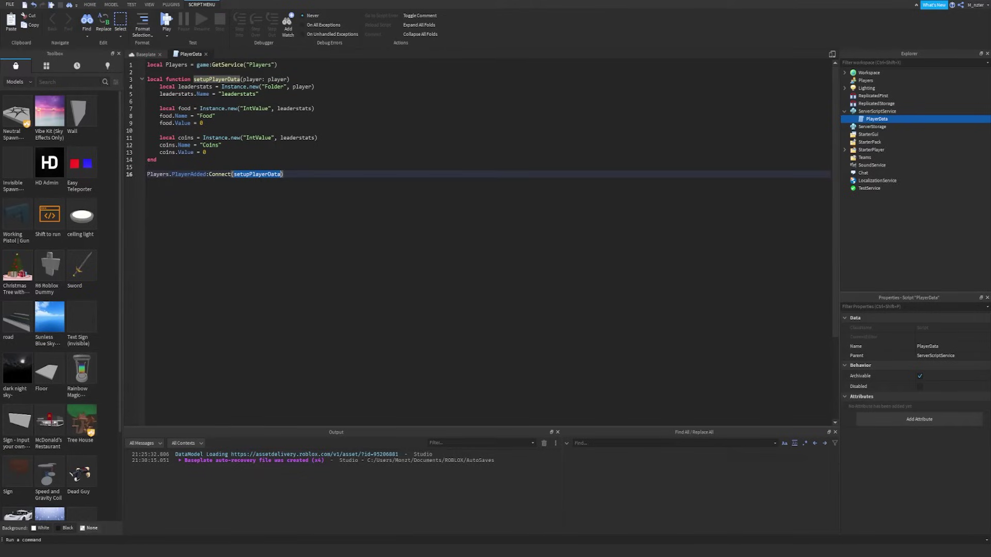
{"action": "left_click", "coordinate": [196, 175]}
{"action": "left_click", "coordinate": [283, 174]}
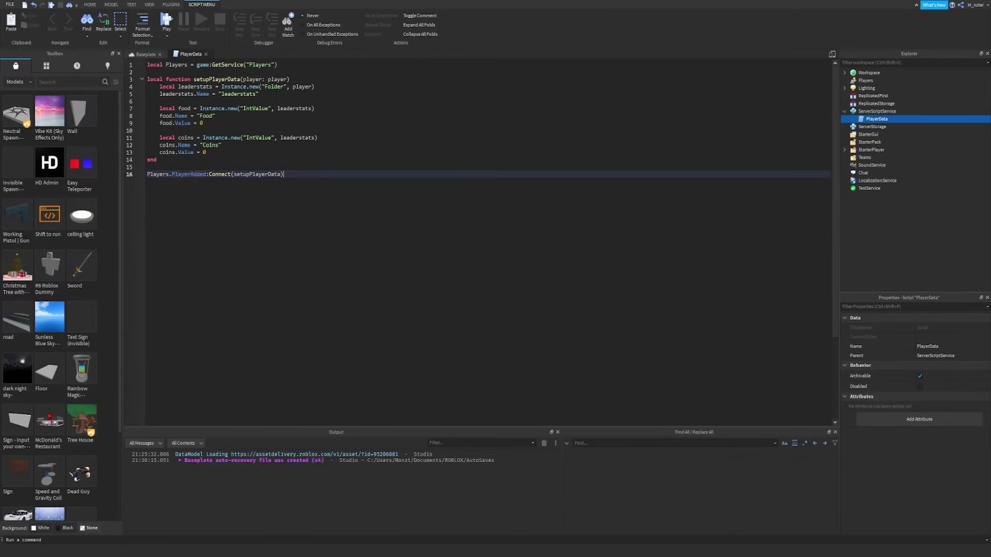
- Playtest the game to check the Food and Coins leaderboard and the output messages, ending the test when done
{"action": "key", "text": "F5"}
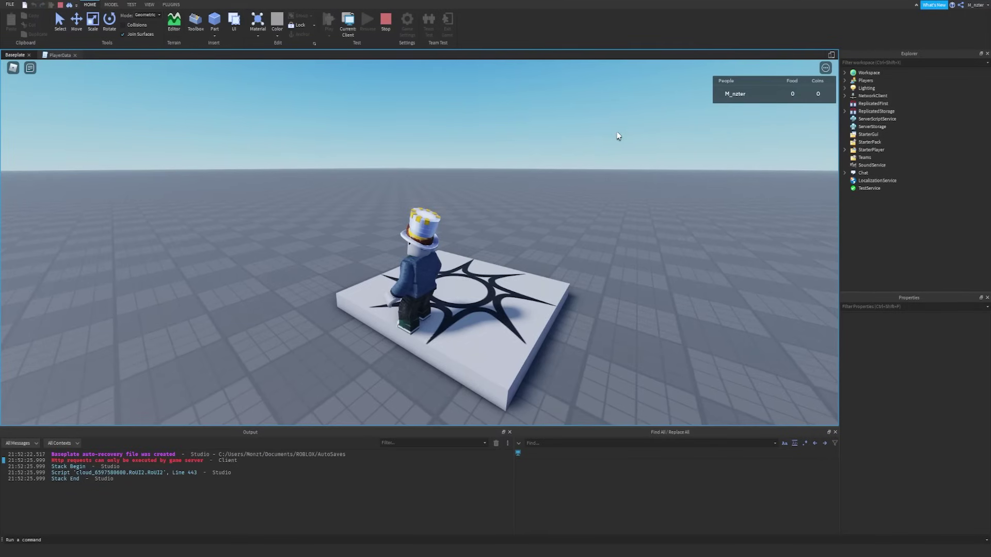
{"action": "right_click_drag", "start_coordinate": [618, 132], "coordinate": [637, 123]}
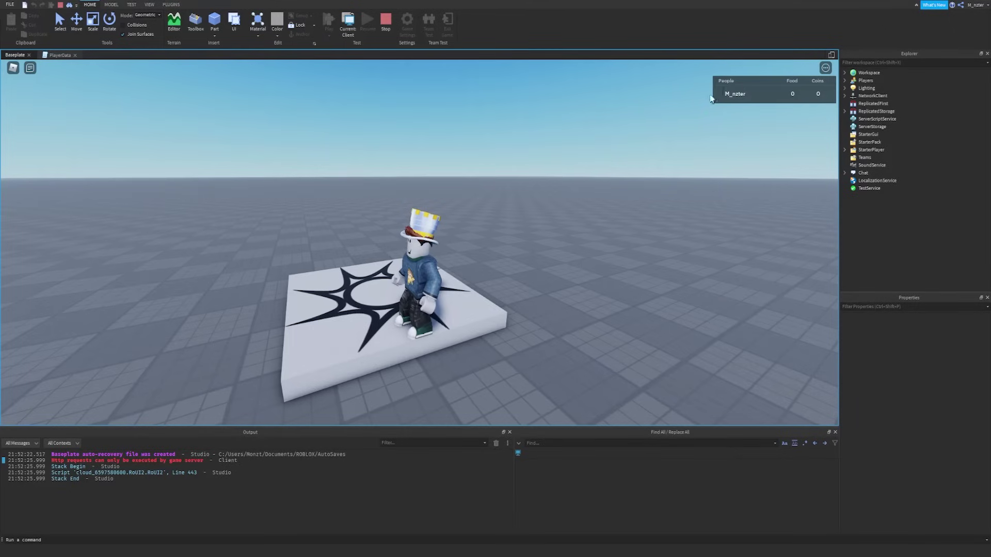
{"action": "right_click_drag", "start_coordinate": [711, 108], "coordinate": [711, 108]}
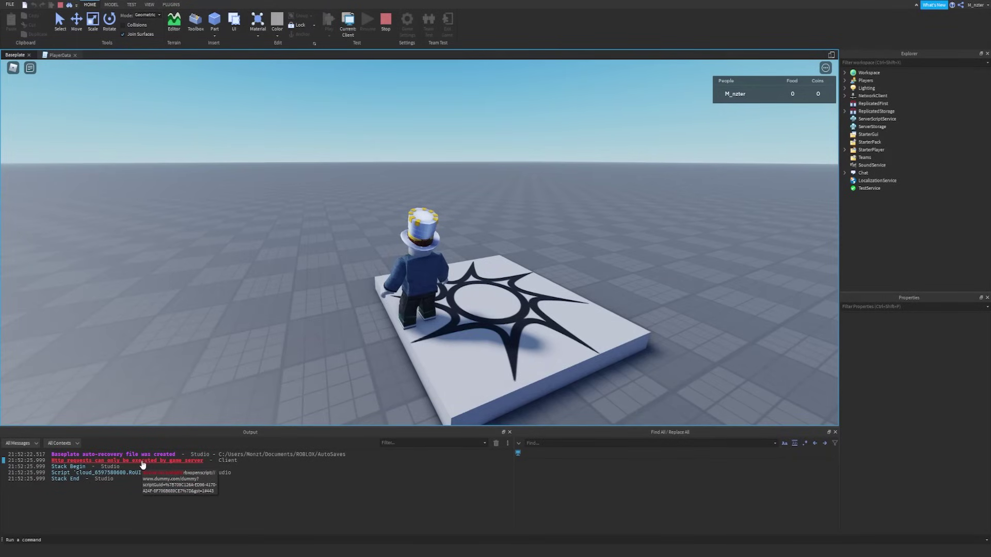
{"action": "right_click_drag", "start_coordinate": [227, 272], "coordinate": [254, 274]}
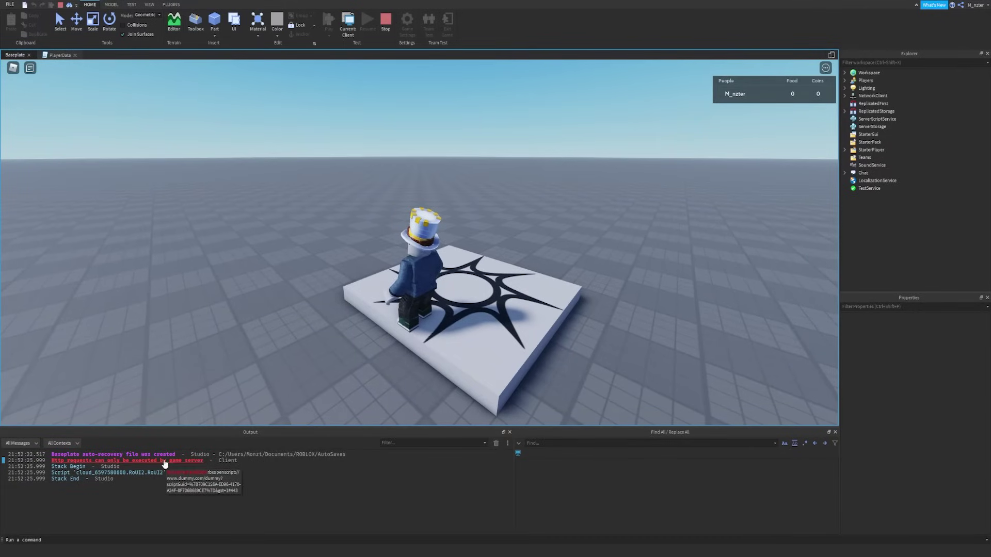
{"action": "right_click_drag", "start_coordinate": [464, 242], "coordinate": [464, 242]}
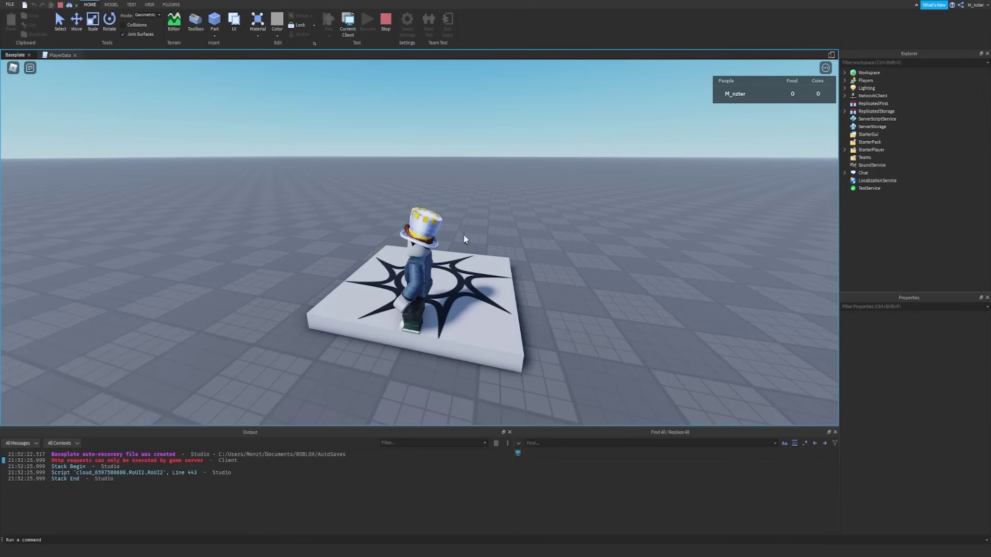
{"action": "key", "text": "shift+F5"}
- Set the initial coins.Value to 5 and run a short playtest to check the leaderboard
{"action": "left_click", "coordinate": [206, 152]}
{"action": "key", "text": "BackSpace"}
{"action": "type", "text": "5"}
{"action": "key", "text": "F5"}
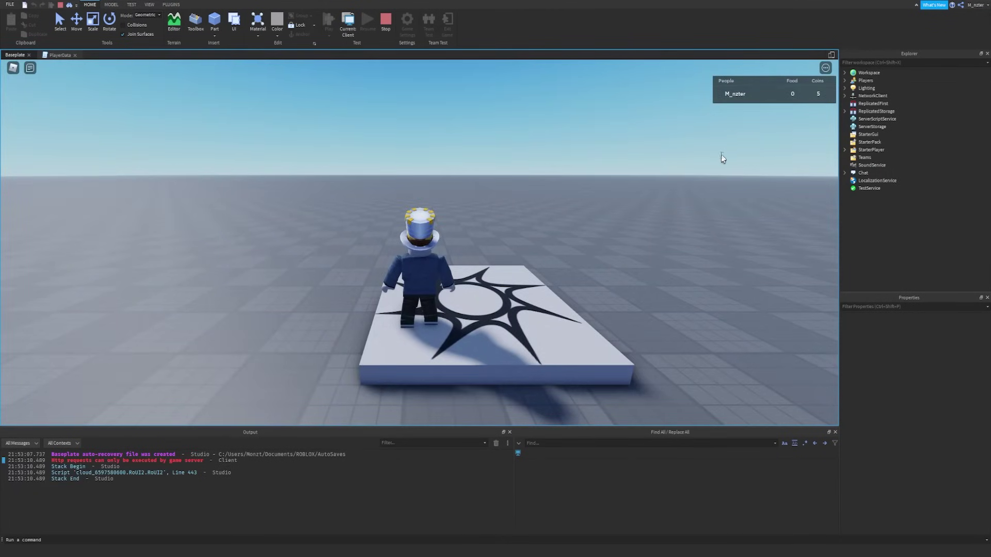
{"action": "key", "text": "shift+F5"}
- Add a local function givePlayerCurrency(player: player) between the Players declaration and the setupPlayerData function
{"action": "left_click", "coordinate": [357, 65]}
{"action": "left_click", "coordinate": [358, 74]}
{"action": "key", "text": "Return"}
{"action": "key", "text": "Return"}
{"action": "key", "text": "Up"}
{"action": "type", "text": "local function givePlayerCurrency(player"}
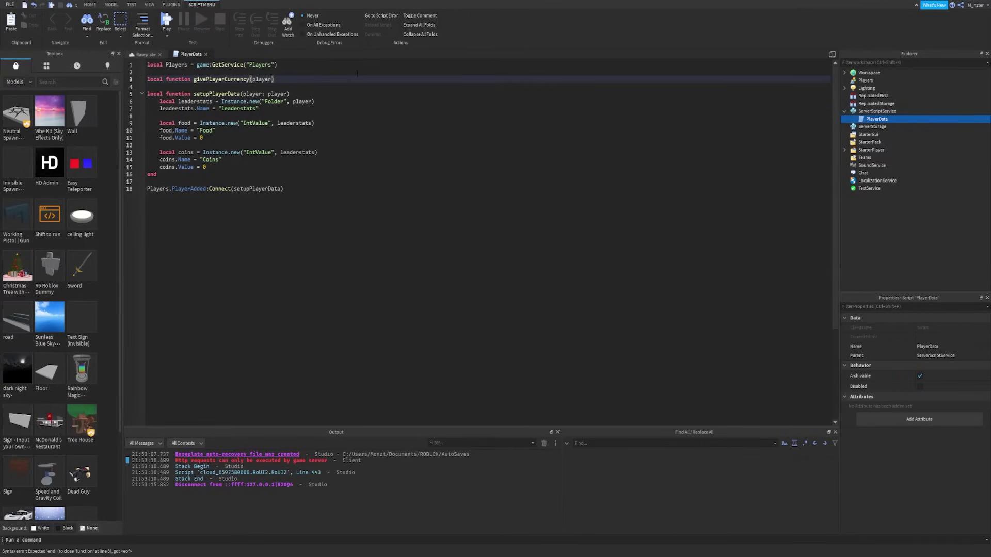
{"action": "type", "text": ": playter"}
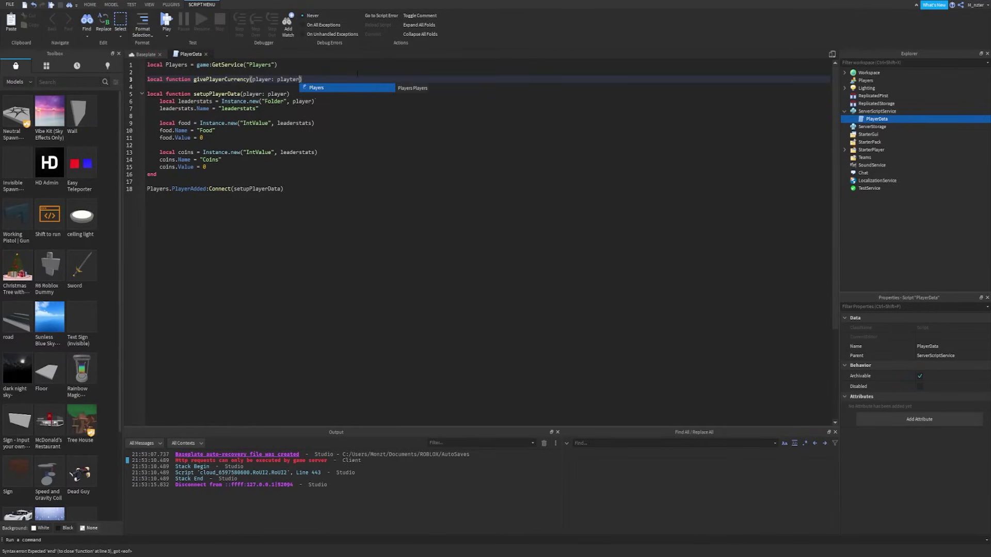
{"action": "key", "text": "BackSpace"}
{"action": "type", "text": "er"}
{"action": "key", "text": "Return"}
- Inside givePlayerCurrency, write a while true do loop containing task.wait(1) and a line starting with player.leaderstats.Food.Value
{"action": "type", "text": "while true do"}
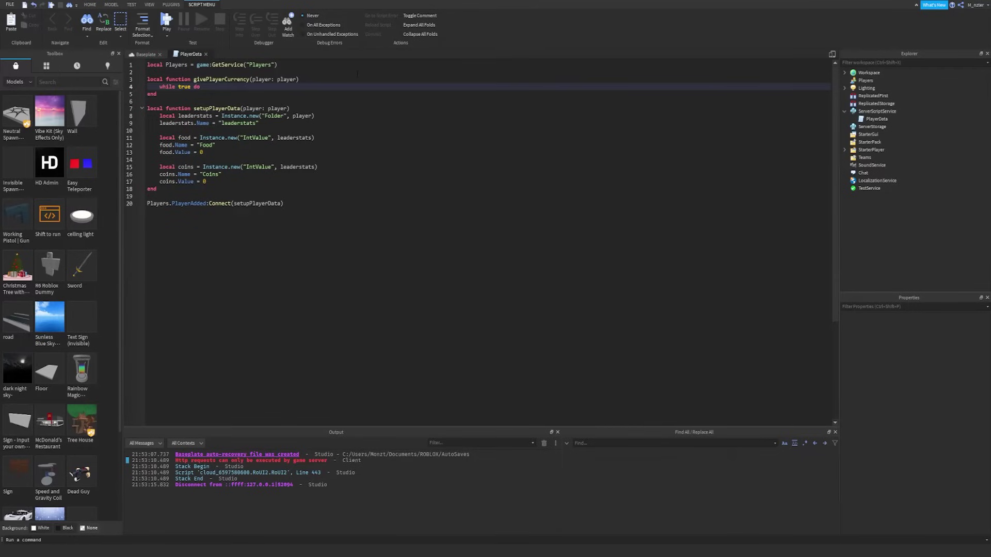
{"action": "key", "text": "Return"}
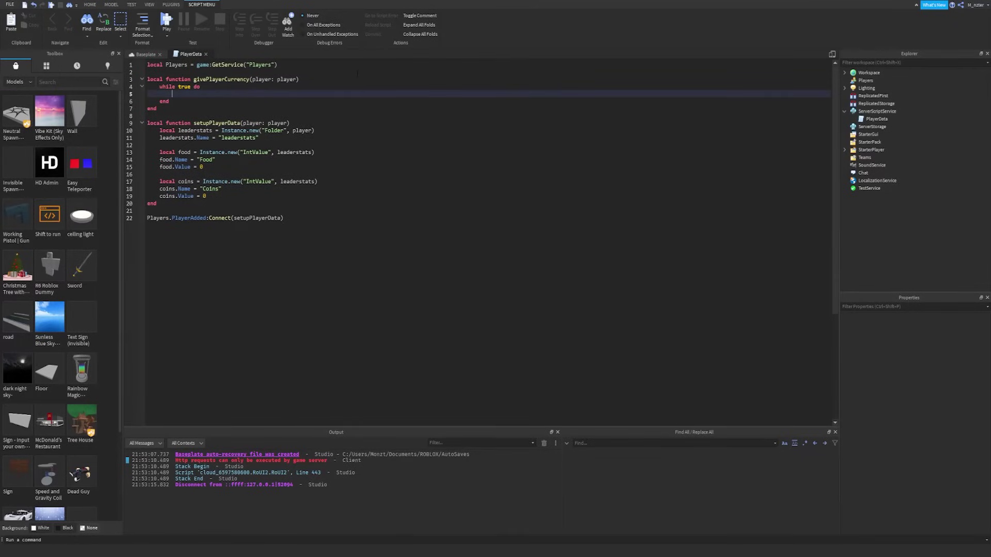
{"action": "type", "text": "task."}
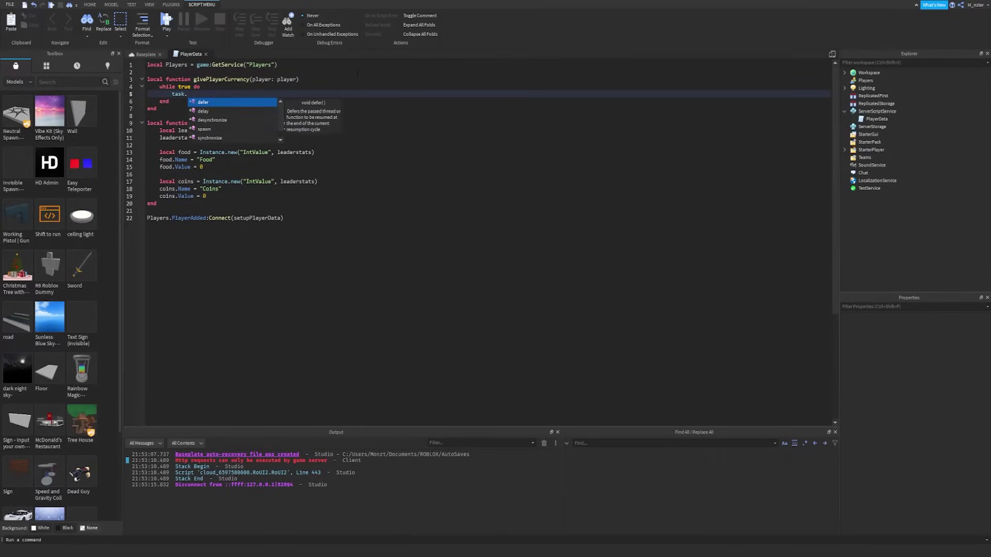
{"action": "type", "text": "wait(1)"}
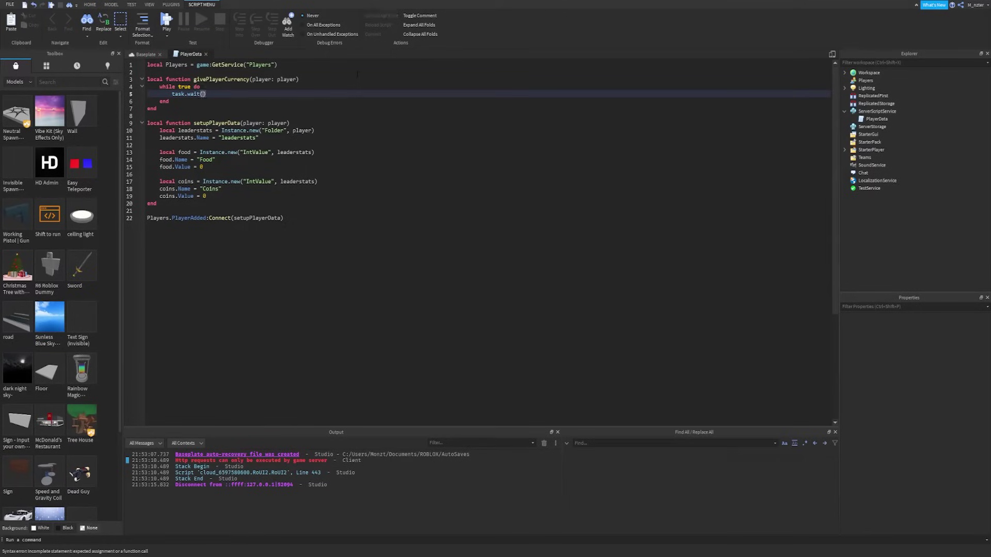
{"action": "key", "text": "Return"}
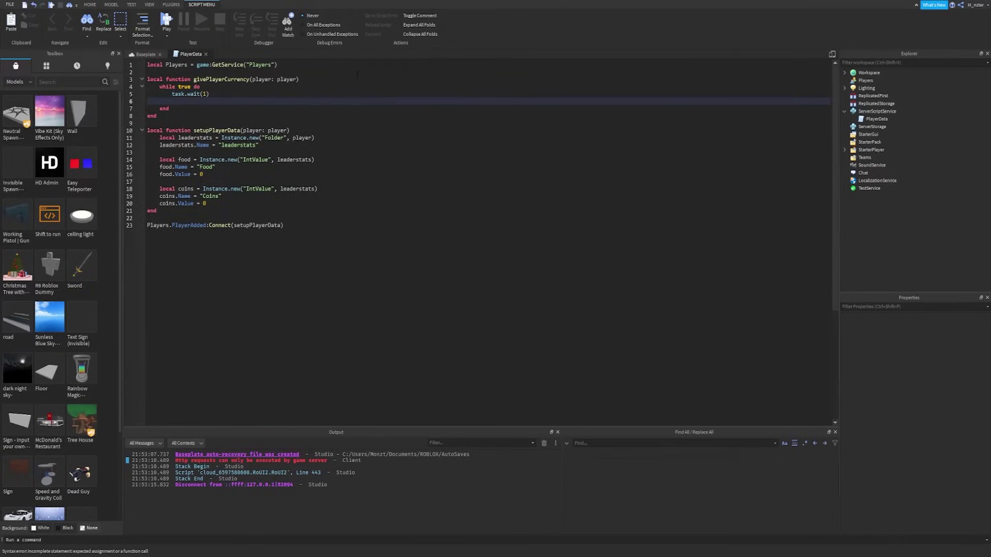
{"action": "type", "text": "player.leaderstats.Food.Value"}
- Examine how each part of player.leaderstats.Food.Value corresponds to the instances created in setupPlayerData
{"action": "double_click", "coordinate": [180, 101]}
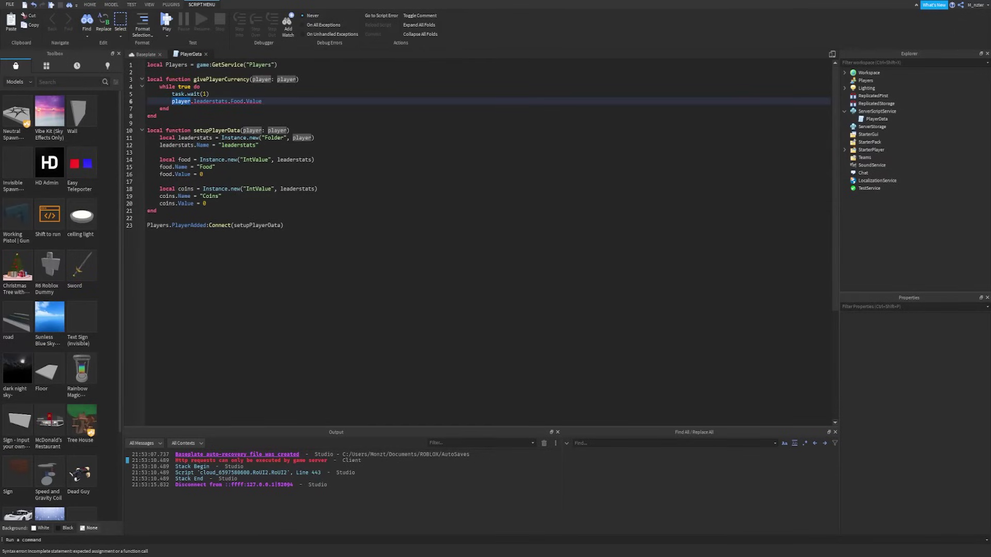
{"action": "double_click", "coordinate": [176, 145]}
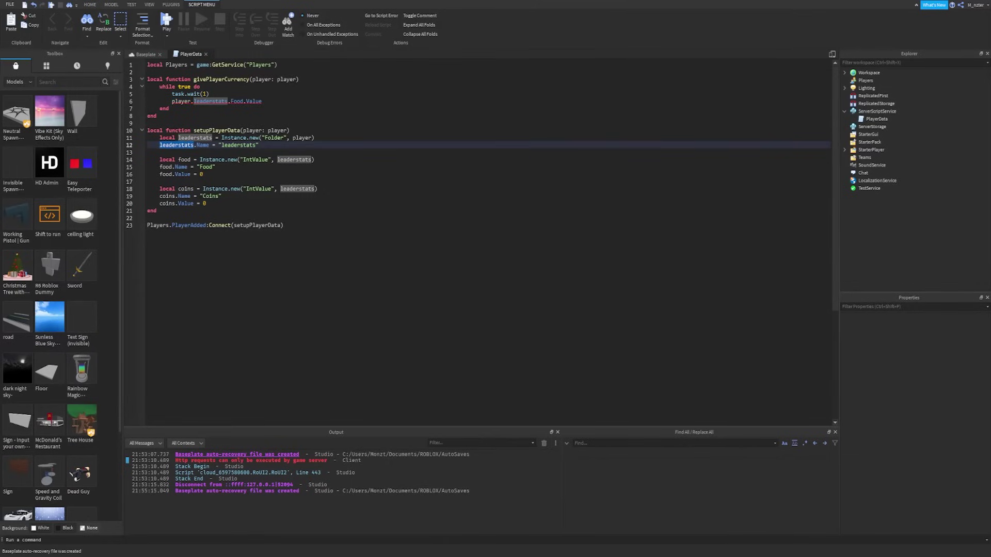
{"action": "double_click", "coordinate": [180, 101]}
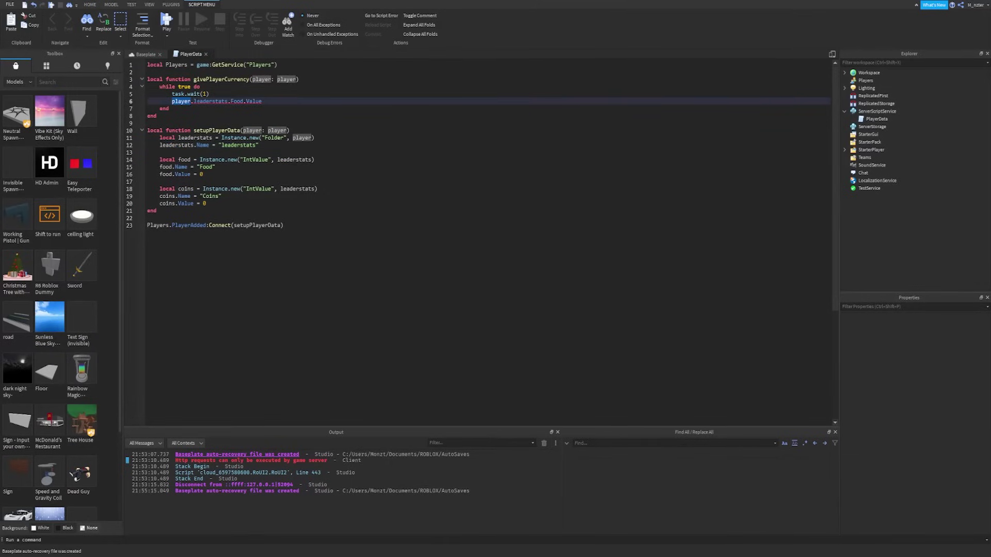
{"action": "double_click", "coordinate": [197, 101]}
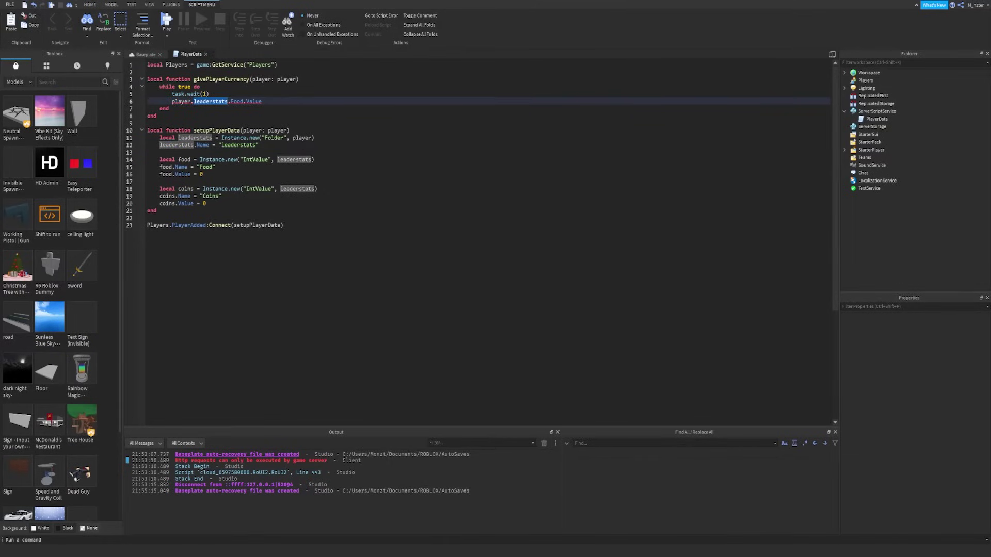
{"action": "double_click", "coordinate": [183, 160]}
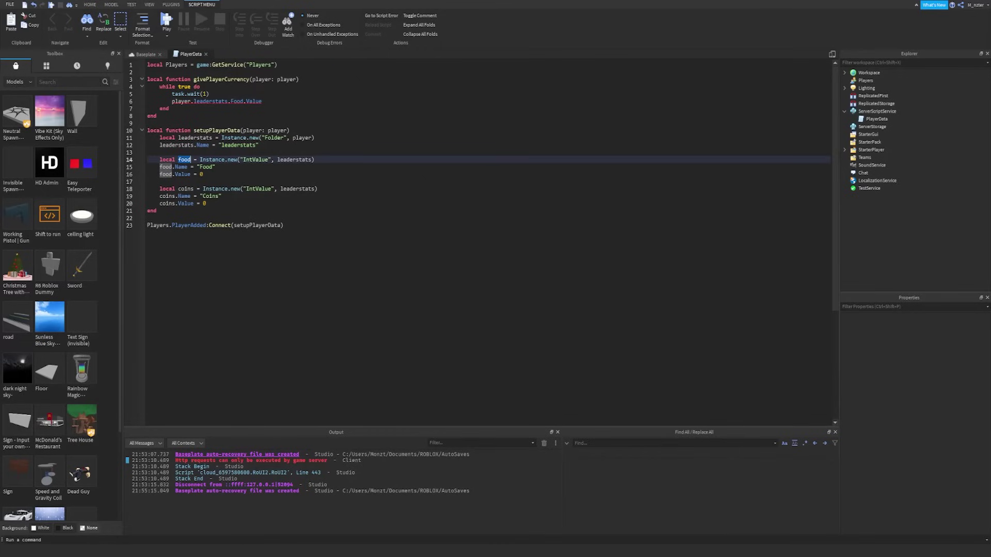
{"action": "double_click", "coordinate": [176, 145]}
{"action": "double_click", "coordinate": [210, 101]}
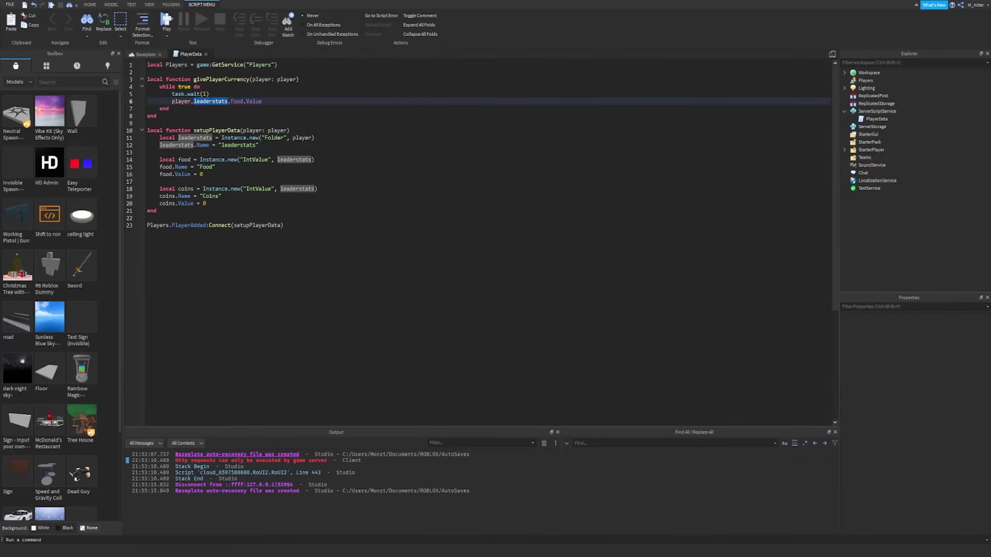
{"action": "double_click", "coordinate": [237, 101]}
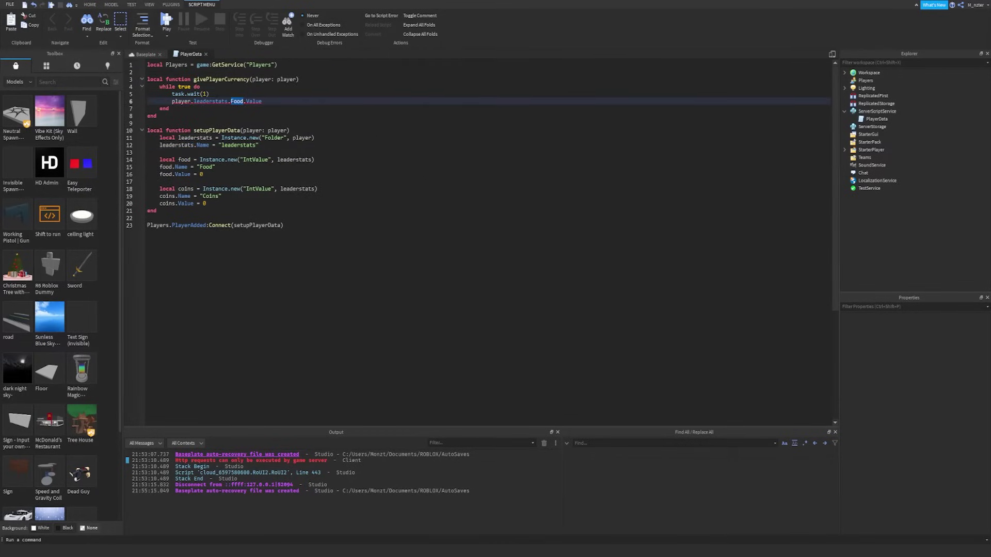
{"action": "double_click", "coordinate": [184, 159]}
{"action": "left_click", "coordinate": [185, 153]}
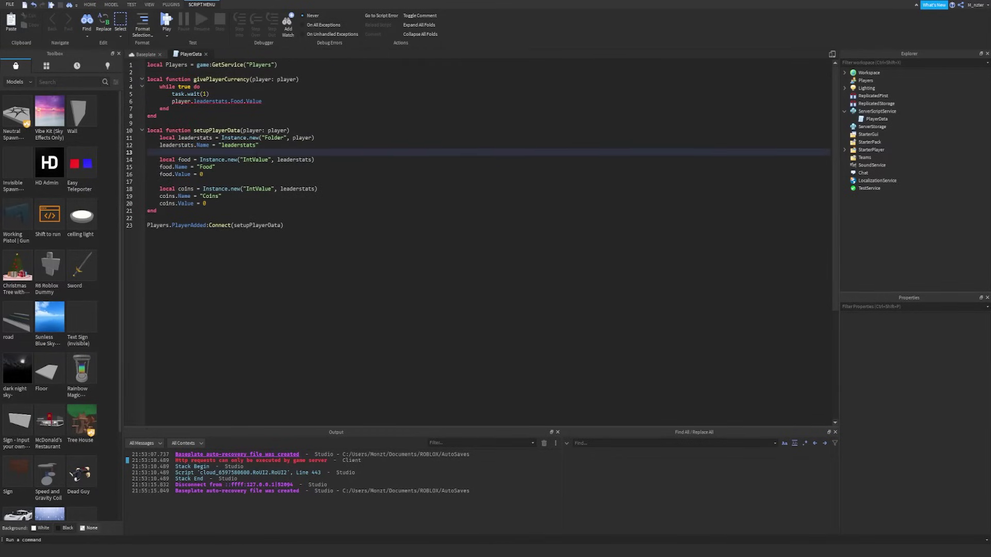
{"action": "double_click", "coordinate": [254, 101]}
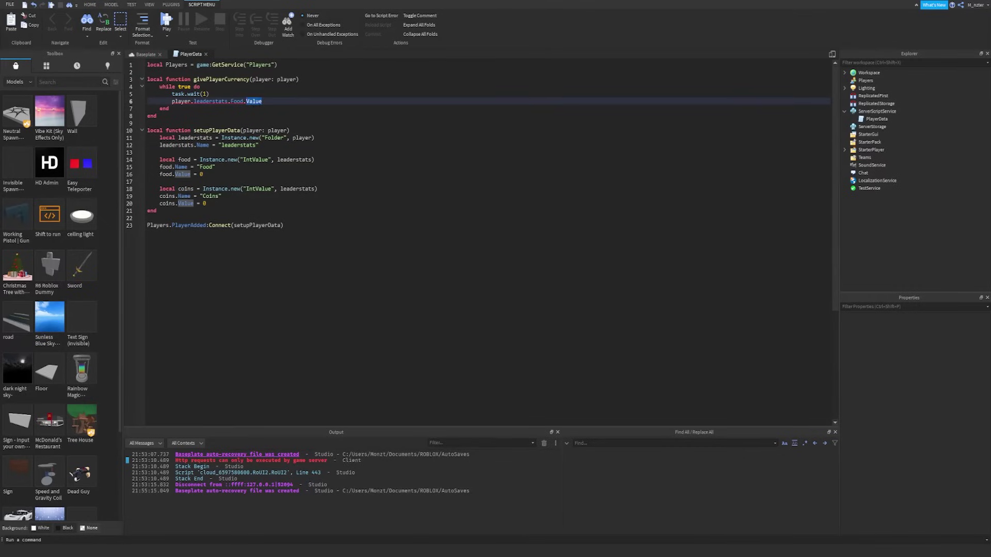
- Examine how the Value part of the Food line corresponds to food.Value in setupPlayerData
{"action": "left_click", "coordinate": [183, 174]}
{"action": "double_click", "coordinate": [183, 174]}
{"action": "left_click_drag", "start_coordinate": [191, 174], "coordinate": [172, 174]}
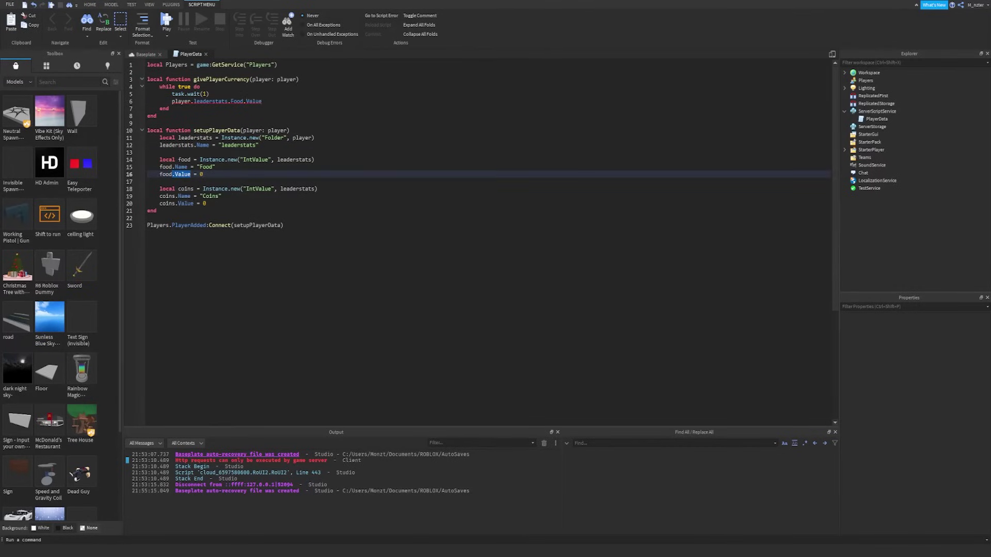
- Complete the loop's Food line as player.leaderstats.Food.Value = player.leaderstats.Food.Value + 1
{"action": "left_click", "coordinate": [279, 101]}
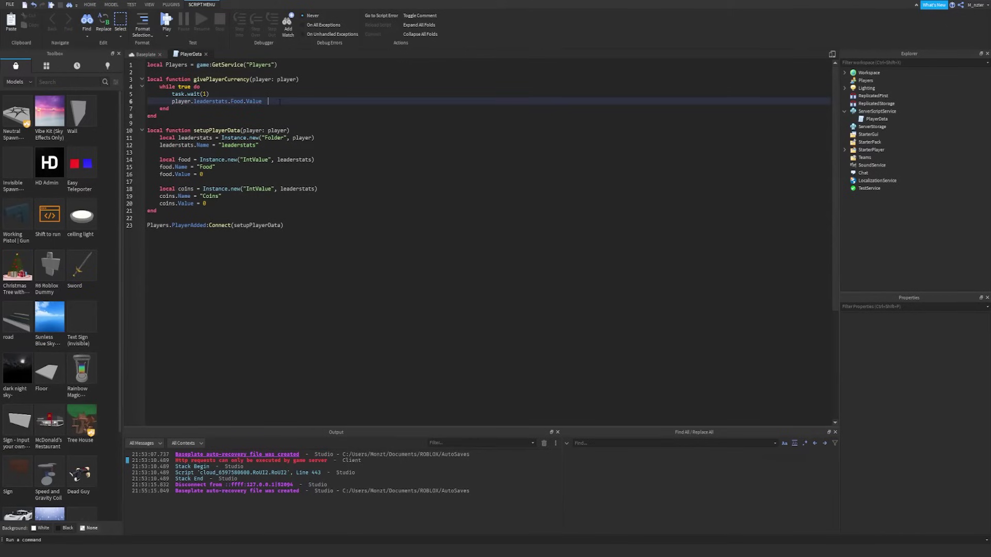
{"action": "key", "text": "BackSpace"}
{"action": "key", "text": "BackSpace"}
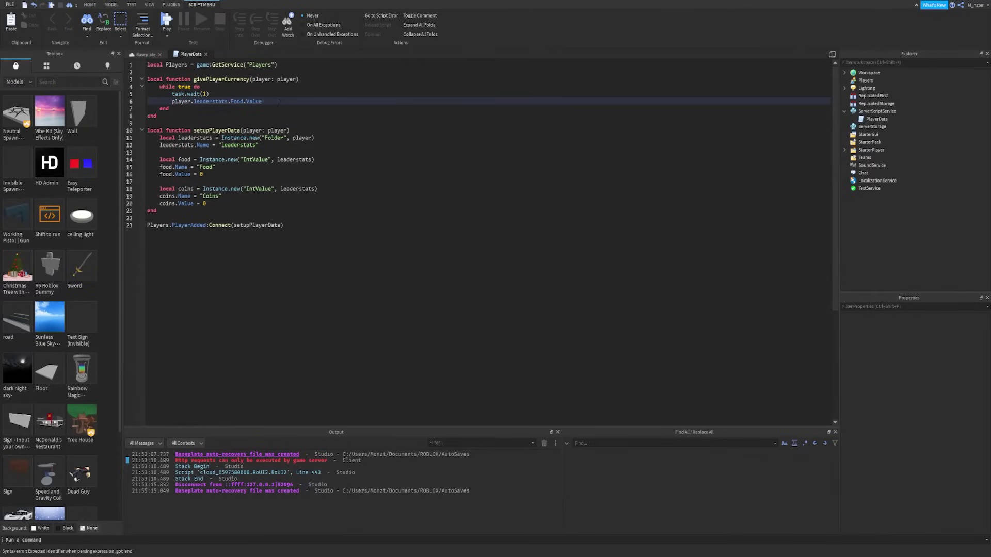
{"action": "left_click_drag", "start_coordinate": [261, 101], "coordinate": [172, 101]}
{"action": "key", "text": "ctrl+c"}
{"action": "left_click", "coordinate": [265, 101]}
{"action": "key", "text": "BackSpace"}
{"action": "left_click_drag", "start_coordinate": [265, 101], "coordinate": [268, 101]}
{"action": "key", "text": "BackSpace"}
{"action": "key", "text": "ctrl+v"}
{"action": "type", "text": "+"}
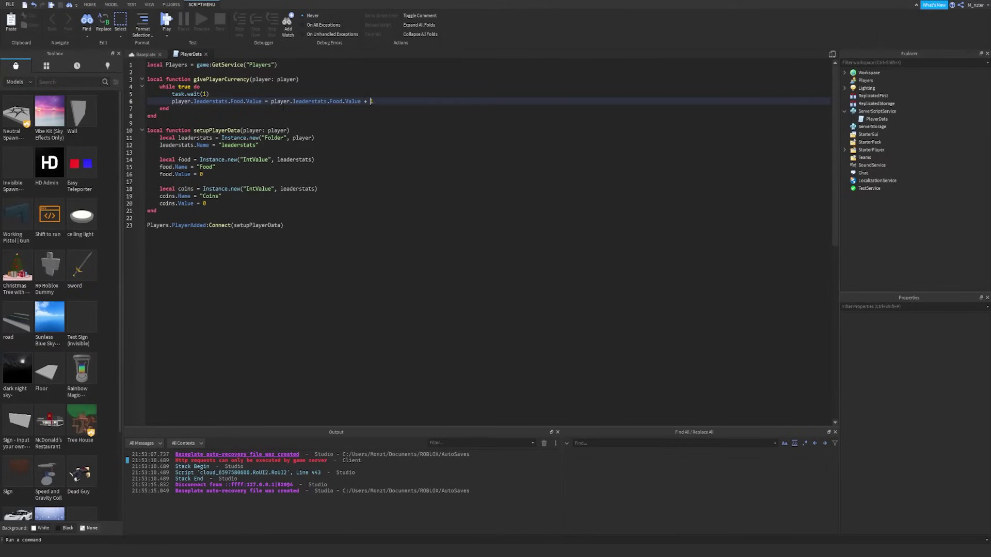
- Shorten the Food assignment to player.leaderstats.Food.Value += 1, comparing it with the long form
{"action": "key", "text": "ctrl+z"}
{"action": "key", "text": "ctrl+z"}
{"action": "key", "text": "ctrl+z"}
{"action": "key", "text": "ctrl+z"}
{"action": "key", "text": "BackSpace"}
{"action": "double_click", "coordinate": [257, 101]}
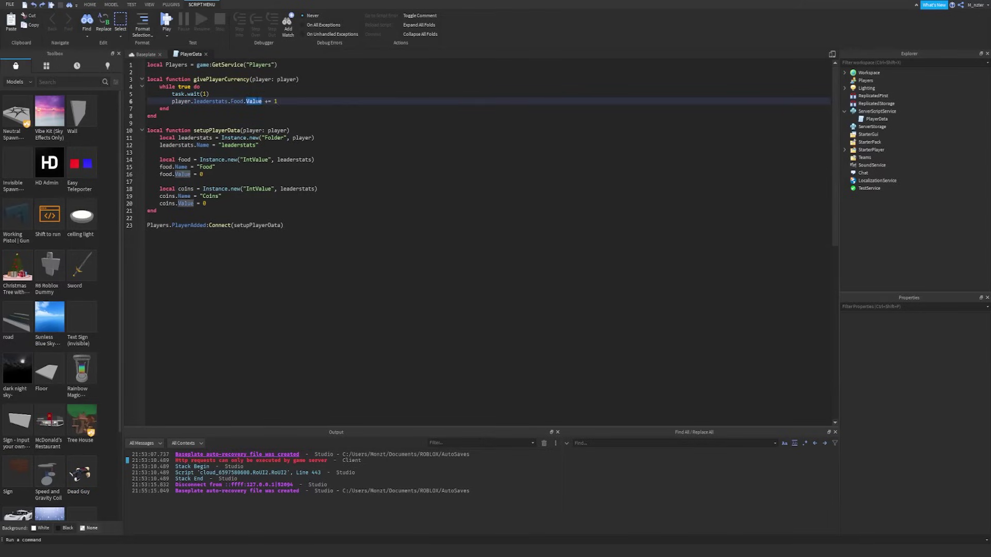
{"action": "left_click", "coordinate": [277, 101]}
{"action": "key", "text": "ctrl+y"}
{"action": "key", "text": "ctrl+y"}
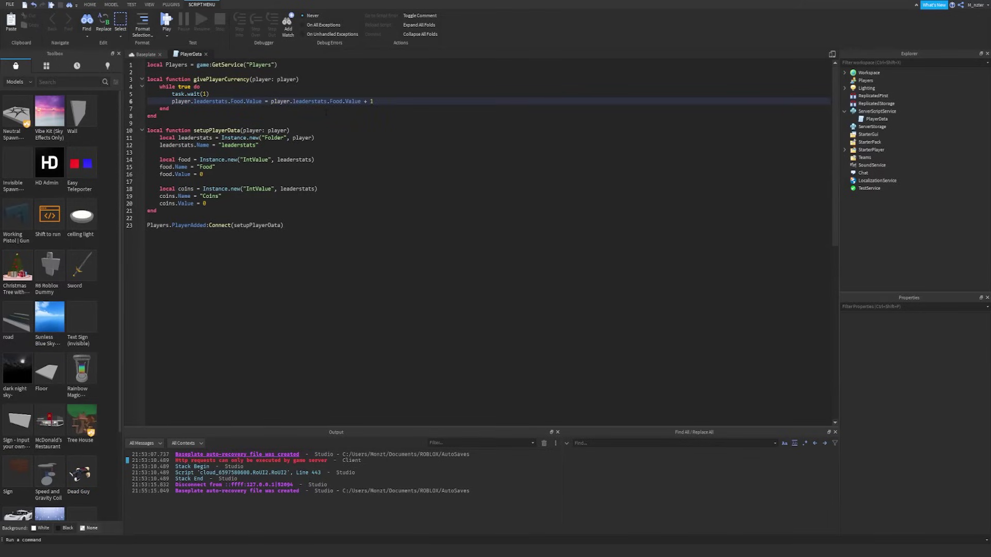
{"action": "key", "text": "ctrl+z"}
{"action": "key", "text": "ctrl+z"}
- Duplicate the Food increment line inside the loop and change the copy to player.leaderstats.Coins.Value += 1
{"action": "triple_click", "coordinate": [210, 101]}
{"action": "key", "text": "ctrl+c"}
{"action": "key", "text": "ctrl+v"}
{"action": "key", "text": "ctrl+v"}
{"action": "double_click", "coordinate": [237, 108]}
{"action": "type", "text": "Coins"}
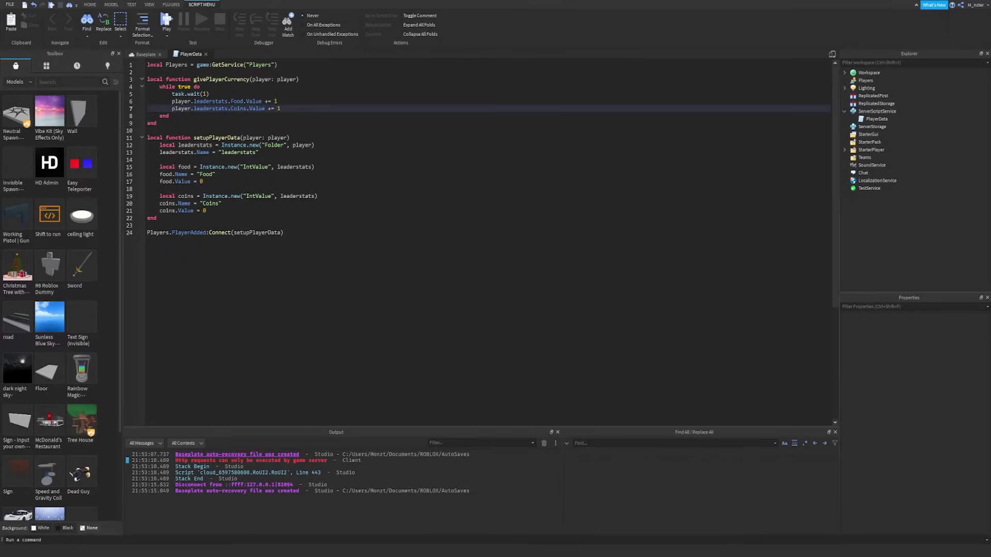
- Call givePlayerCurrency(player) at the end of setupPlayerData and run a short playtest to check the leaderboard stats
{"action": "double_click", "coordinate": [221, 79]}
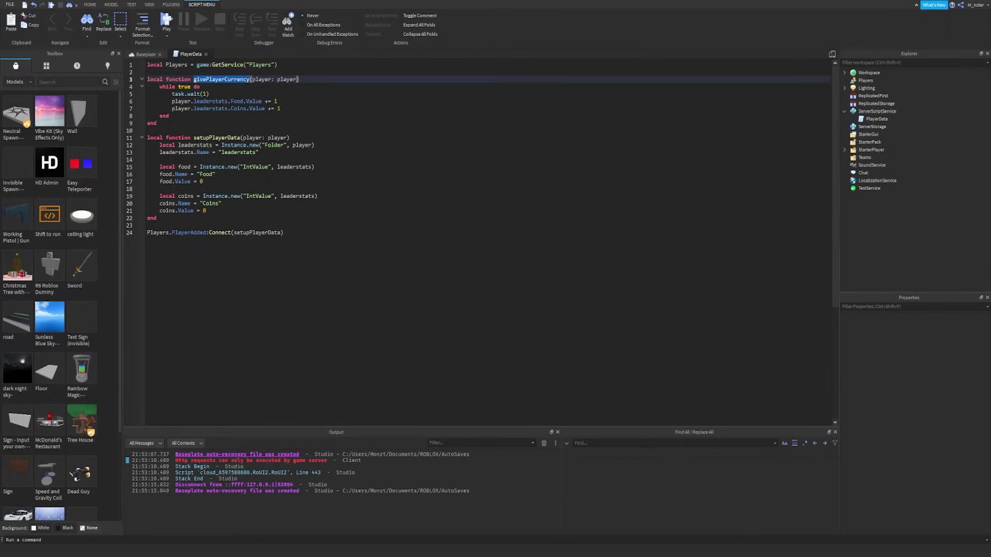
{"action": "left_click", "coordinate": [266, 212]}
{"action": "key", "text": "Return"}
{"action": "key", "text": "Return"}
{"action": "key", "text": "ctrl+v"}
{"action": "type", "text": "("}
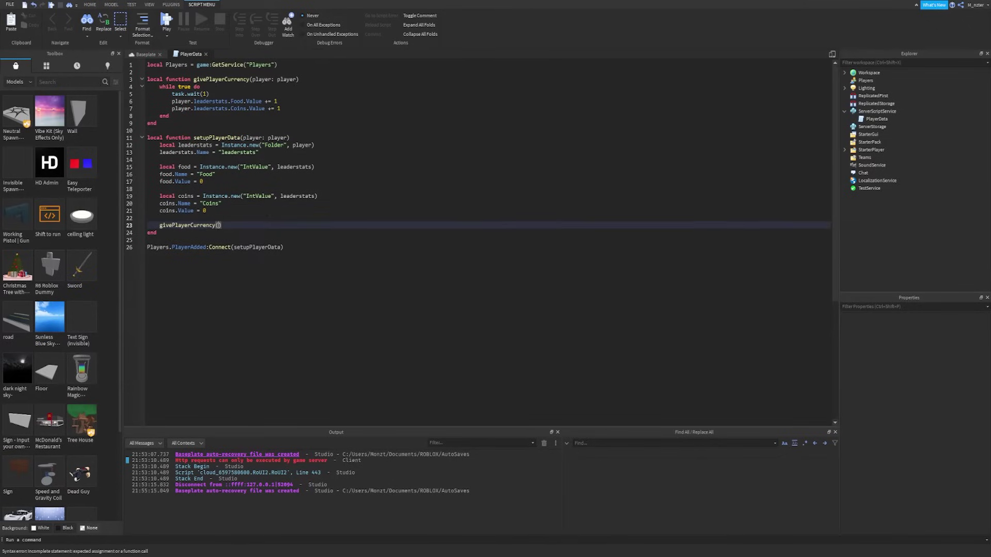
{"action": "type", "text": "player"}
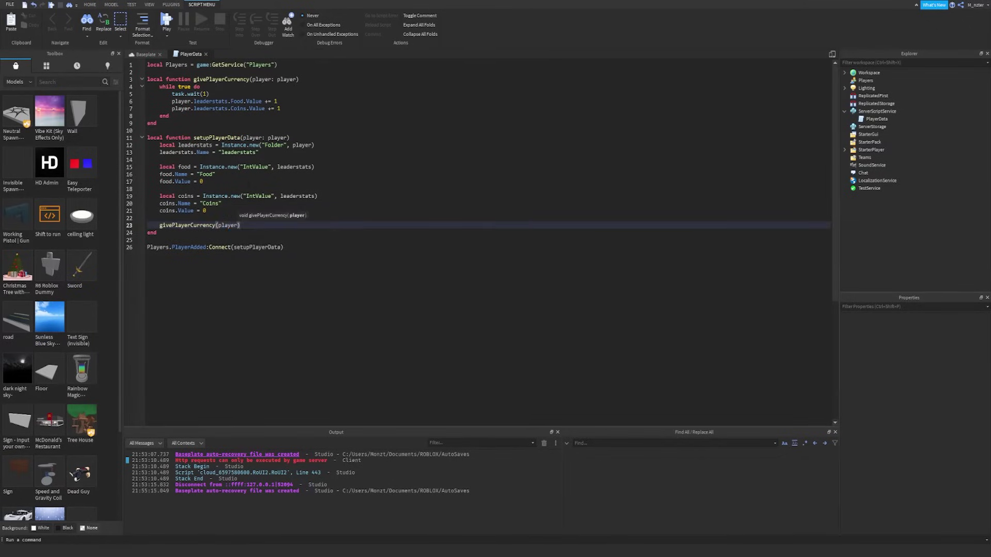
{"action": "key", "text": "F5"}
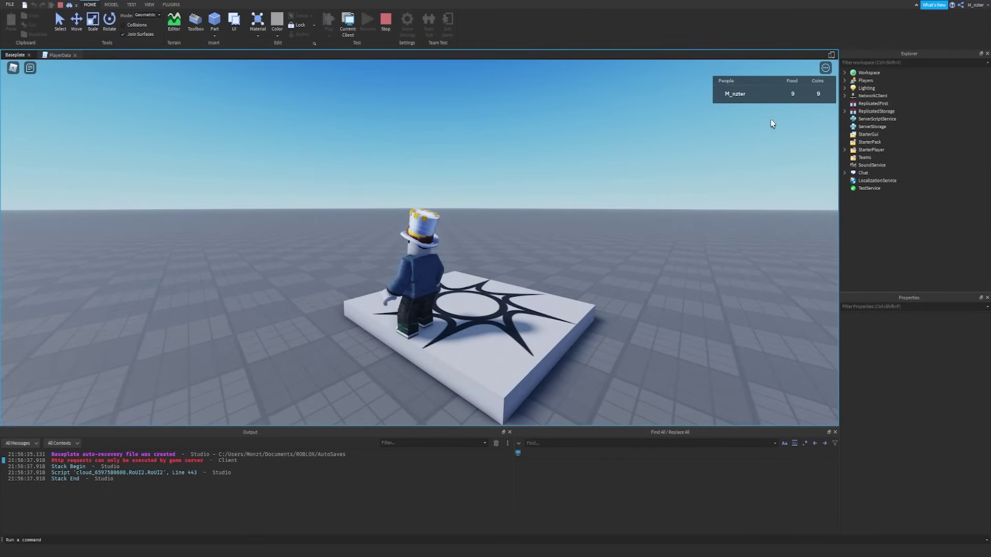
{"action": "key", "text": "shift+F5"}
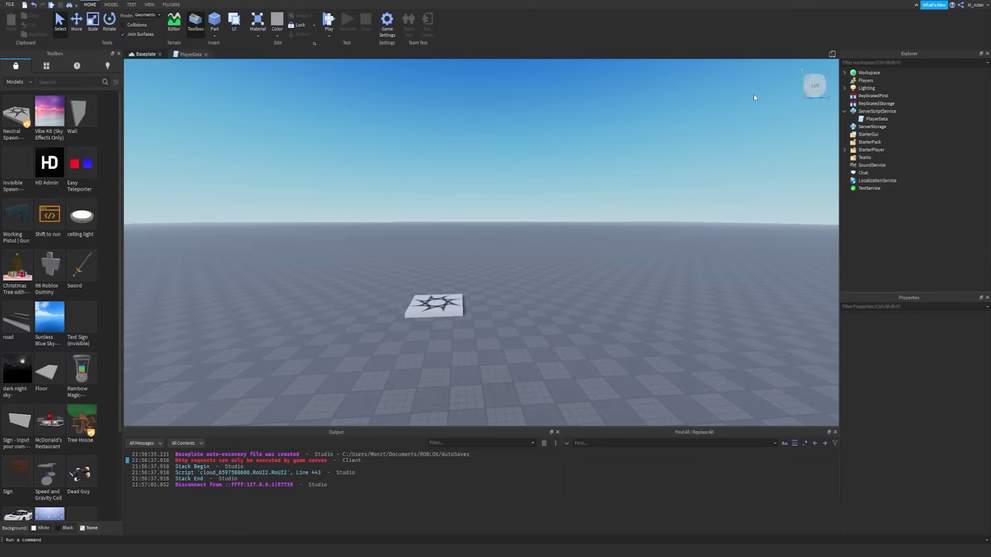
- Add a ScreenGui to StarterGui and name it CurrencyGUI
{"action": "mouse_move", "coordinate": [856, 143]}
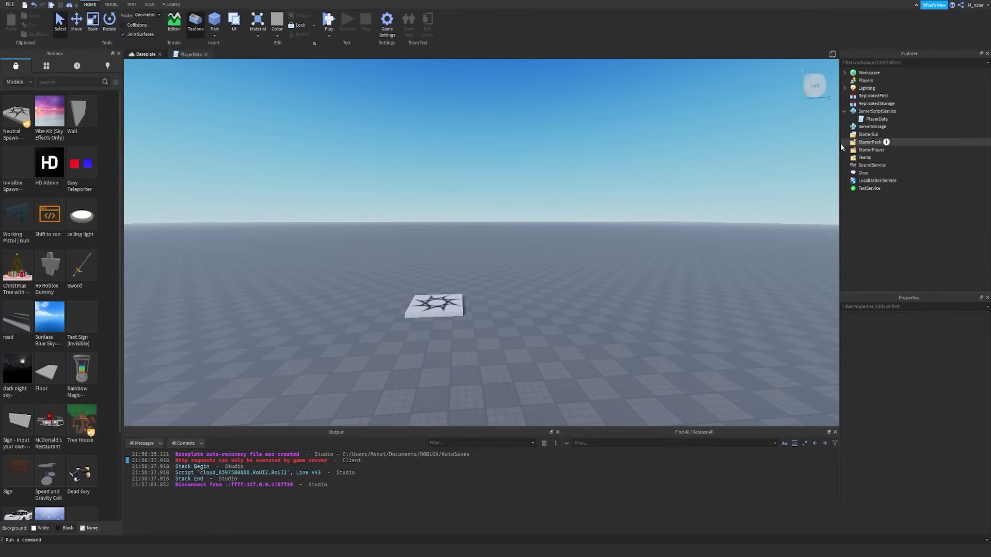
{"action": "left_click", "coordinate": [883, 135]}
{"action": "type", "text": "Sc"}
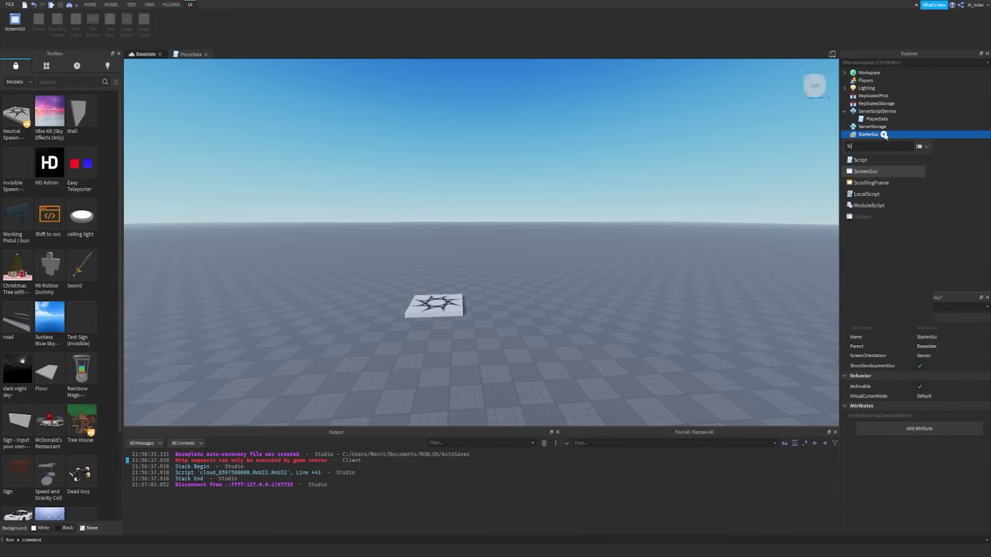
{"action": "key", "text": "Return"}
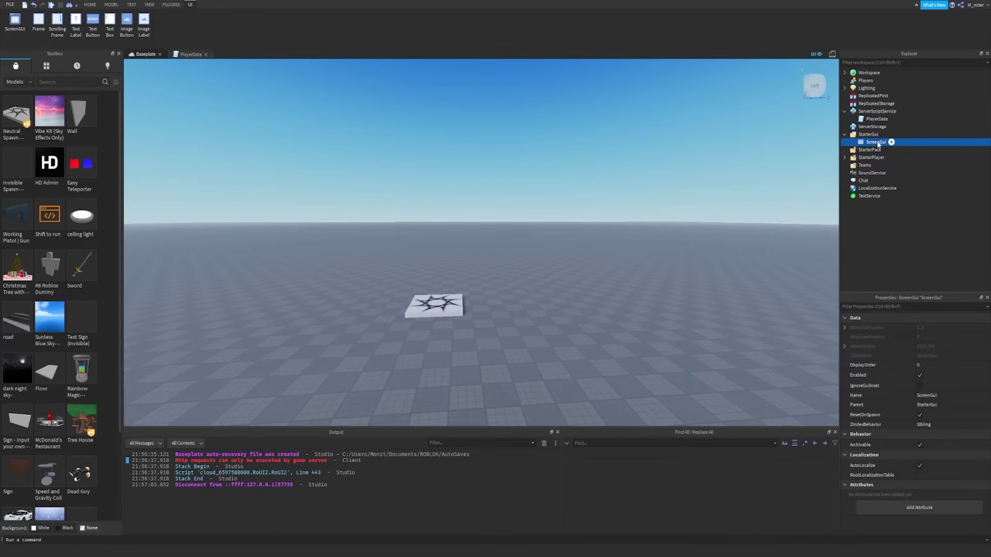
{"action": "double_click", "coordinate": [878, 144]}
{"action": "type", "text": "CurrencyGUI"}
{"action": "key", "text": "Return"}
- Add a Frame named CurrencyHolder to CurrencyGUI and place it near the middle of the screen's left edge
{"action": "left_click", "coordinate": [896, 143]}
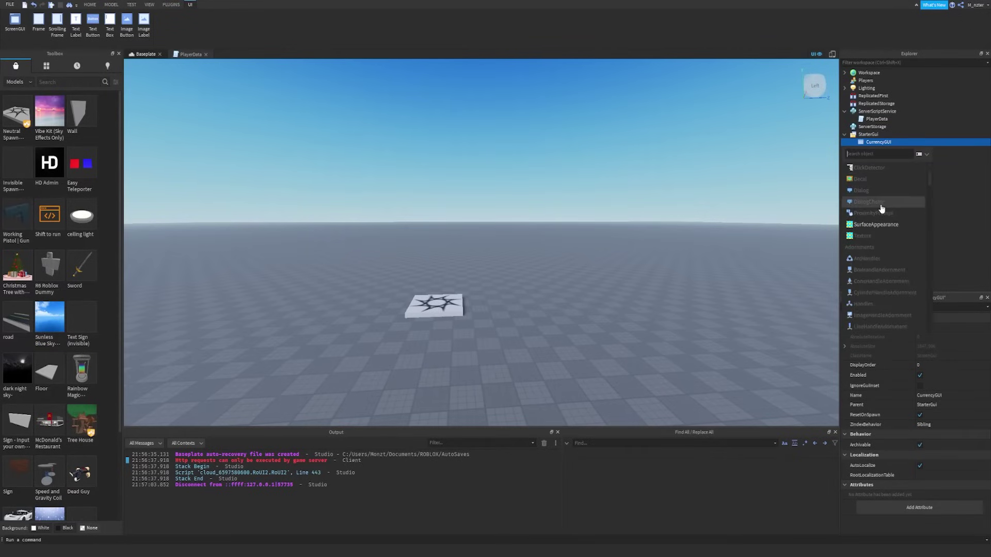
{"action": "scroll", "coordinate": [882, 205], "scroll_direction": "up", "scroll_amount": 4}
{"action": "left_click", "coordinate": [883, 181]}
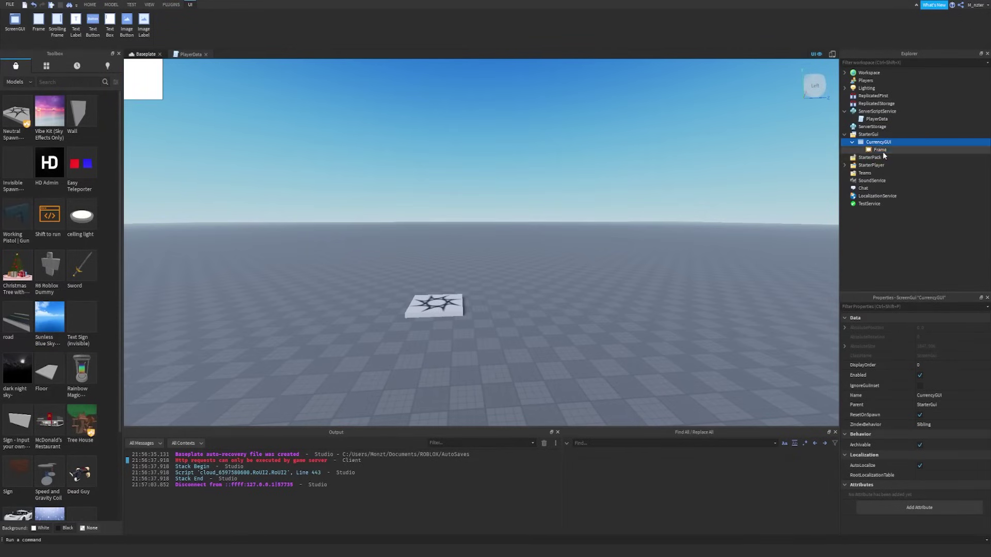
{"action": "double_click", "coordinate": [882, 151]}
{"action": "type", "text": "CurrencyHolder"}
{"action": "key", "text": "Return"}
{"action": "left_click_drag", "start_coordinate": [141, 85], "coordinate": [142, 227]}
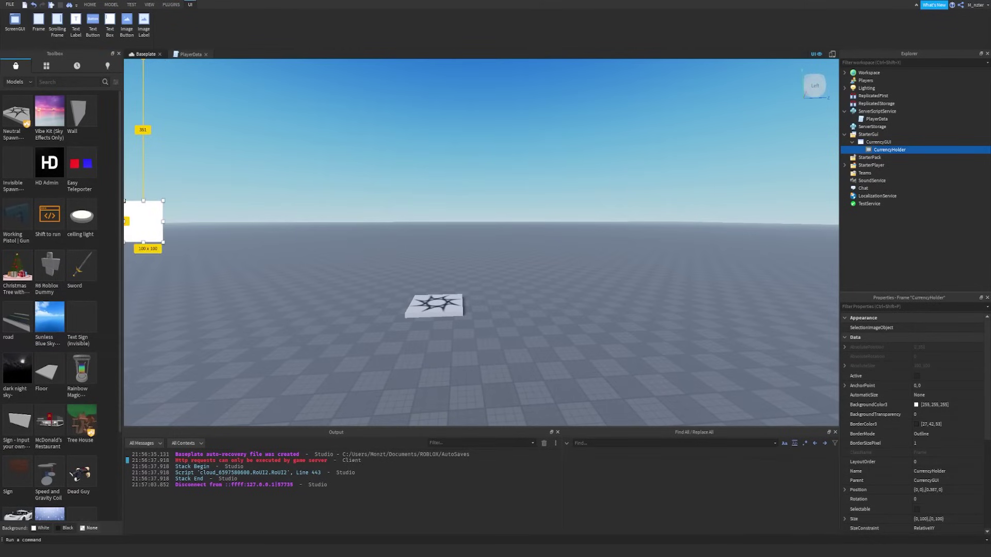
{"action": "left_click_drag", "start_coordinate": [150, 230], "coordinate": [152, 229]}
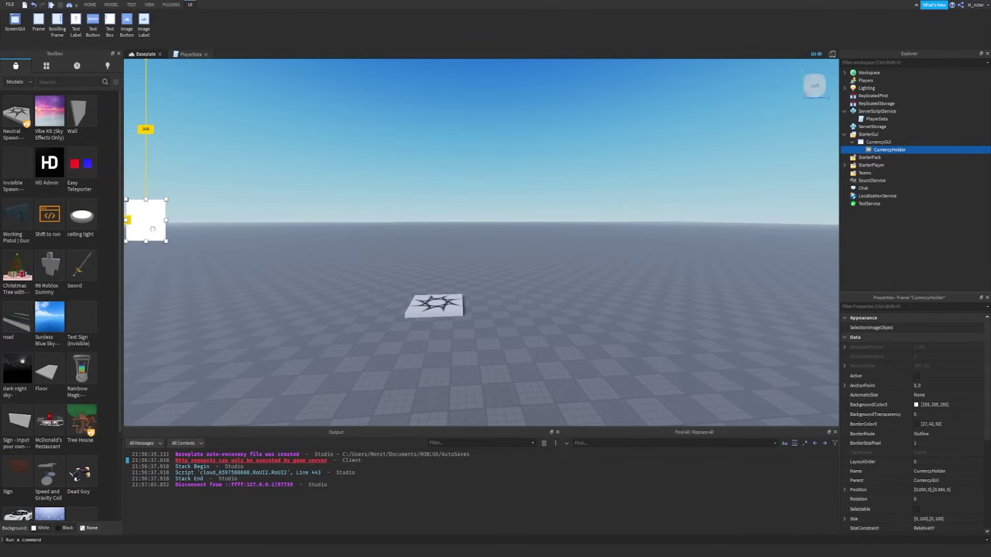
- Add a TextLabel to CurrencyHolder and set the CurrencyHolder frame's BackgroundTransparency to 1
{"action": "mouse_move", "coordinate": [874, 151]}
{"action": "left_click", "coordinate": [911, 150]}
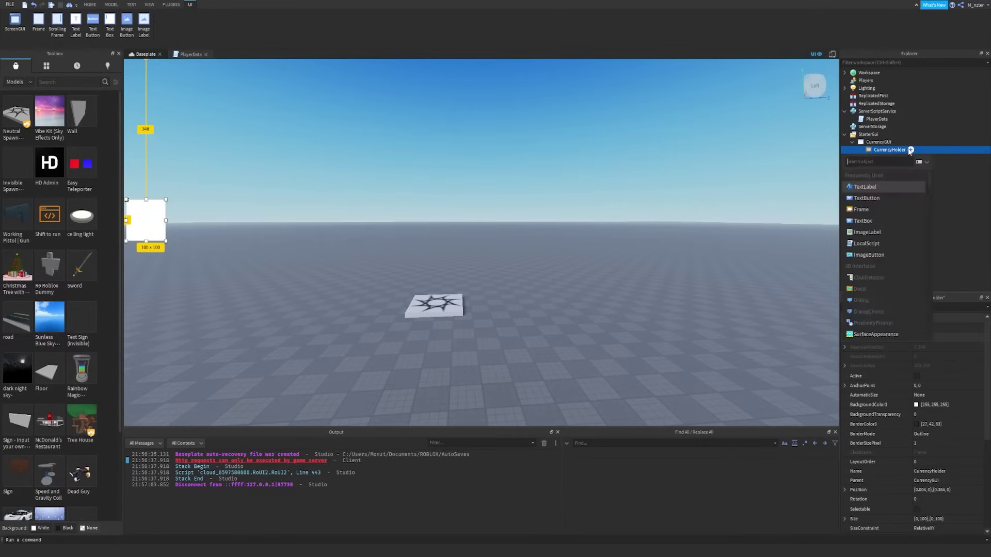
{"action": "left_click", "coordinate": [883, 188]}
{"action": "key", "text": "ctrl+shift+p"}
{"action": "type", "text": "back"}
{"action": "left_click", "coordinate": [925, 338]}
{"action": "type", "text": "1"}
{"action": "key", "text": "Return"}
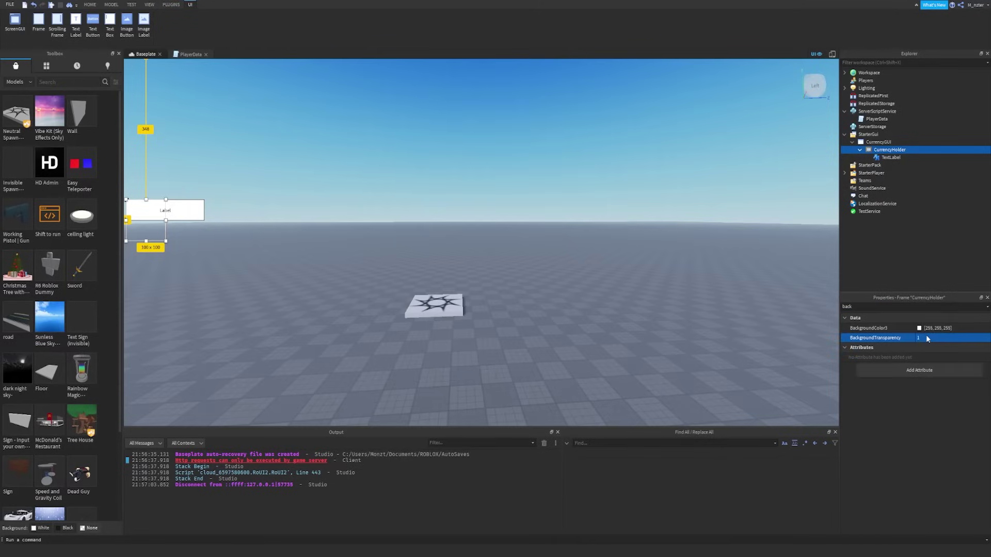
- Replace the TextLabel in CurrencyHolder with a Frame named Food
{"action": "left_click", "coordinate": [880, 157]}
{"action": "key", "text": "Delete"}
{"action": "left_click", "coordinate": [909, 151]}
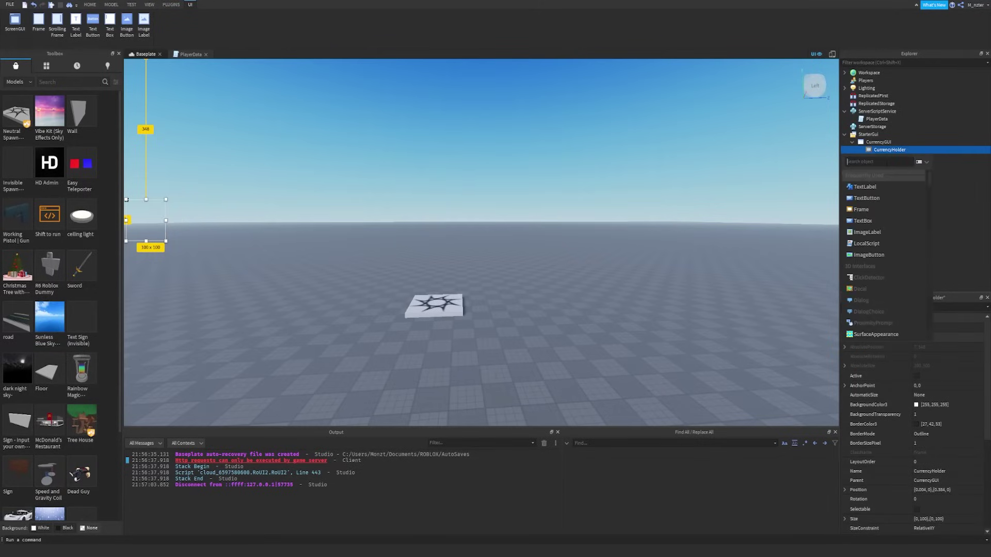
{"action": "left_click", "coordinate": [862, 209]}
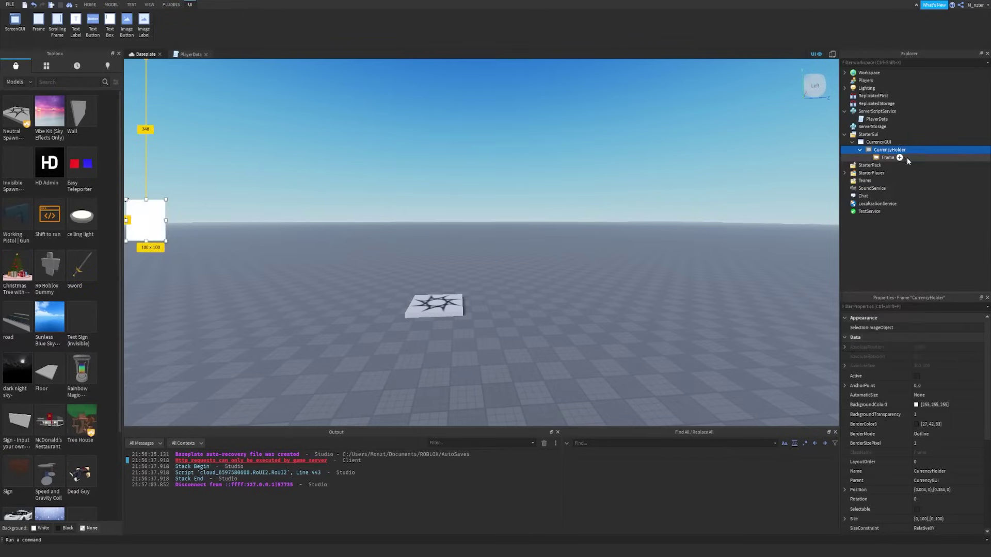
{"action": "double_click", "coordinate": [886, 158]}
{"action": "type", "text": "Food"}
{"action": "key", "text": "Return"}
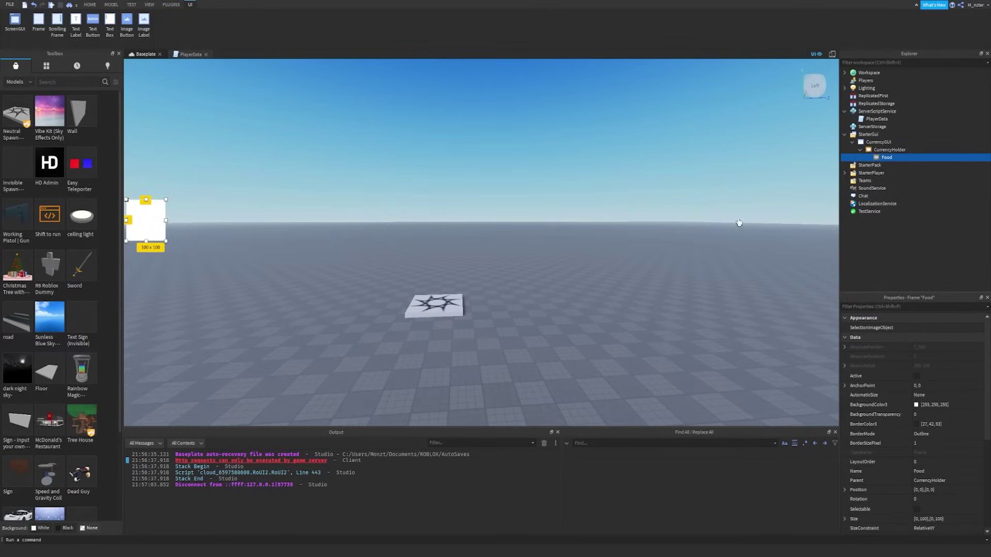
- Set the Food frame's Size to 1,0,1,0 and check how it appears on the emulated iPhone 4S screen
{"action": "left_click", "coordinate": [890, 307]}
{"action": "type", "text": "size"}
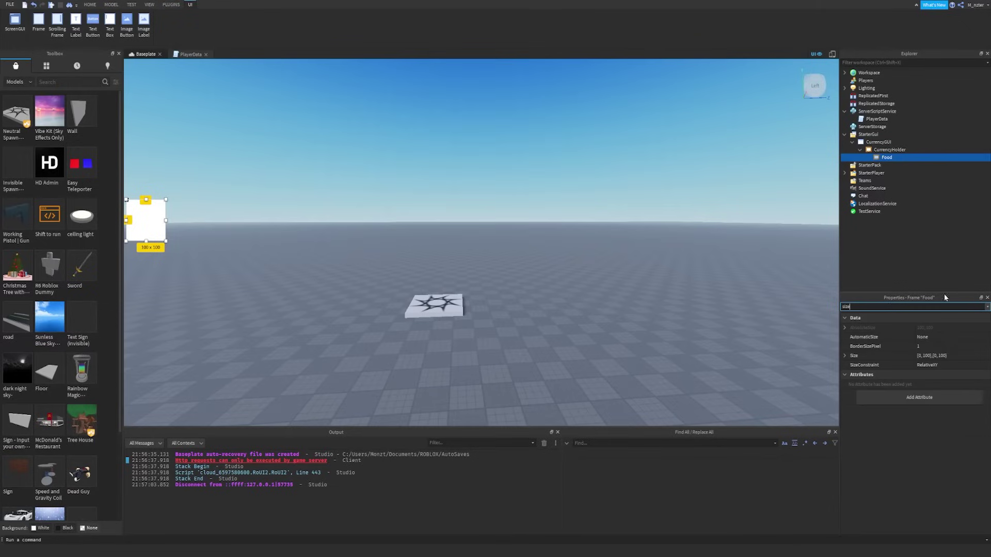
{"action": "left_click", "coordinate": [944, 356]}
{"action": "type", "text": "1,0,1,0"}
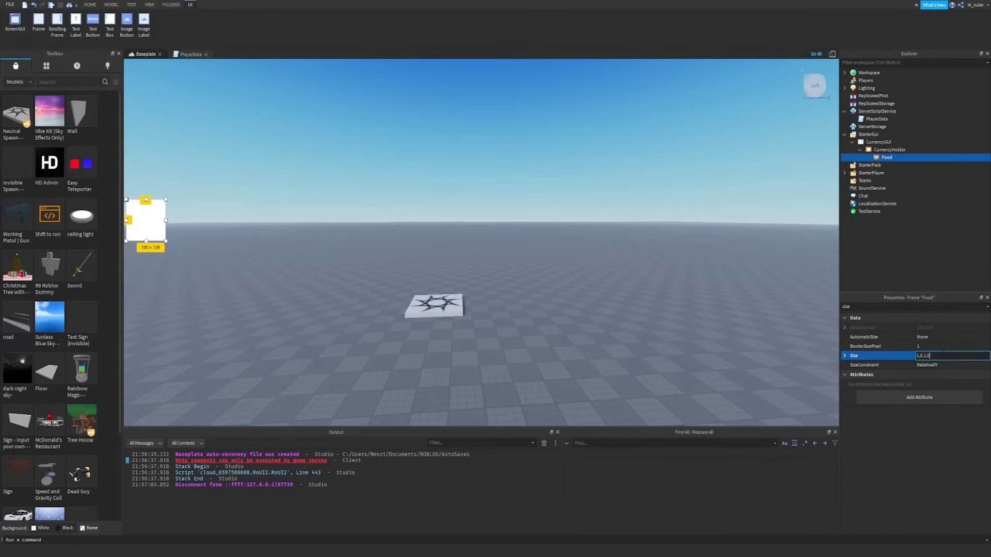
{"action": "key", "text": "Return"}
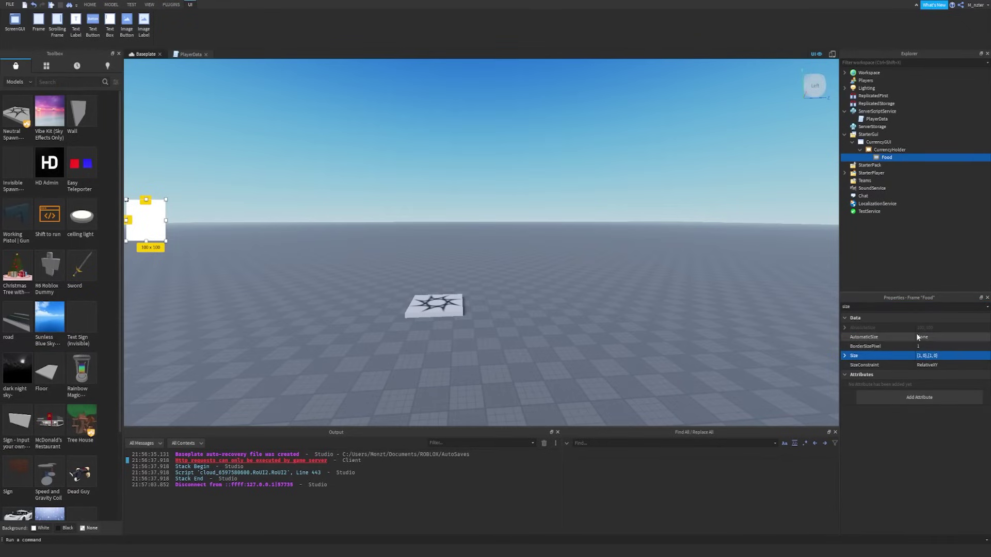
{"action": "left_click", "coordinate": [832, 54]}
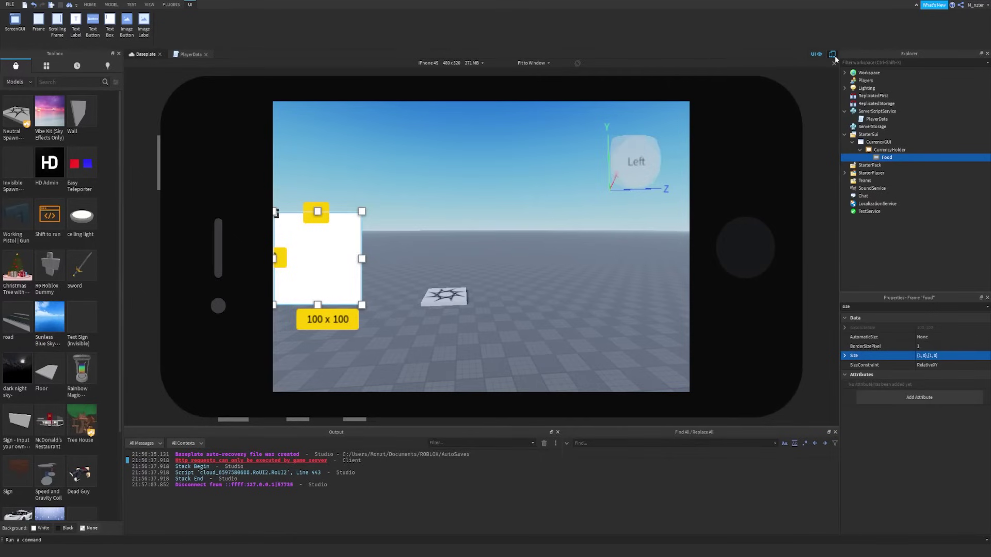
{"action": "left_click", "coordinate": [832, 54]}
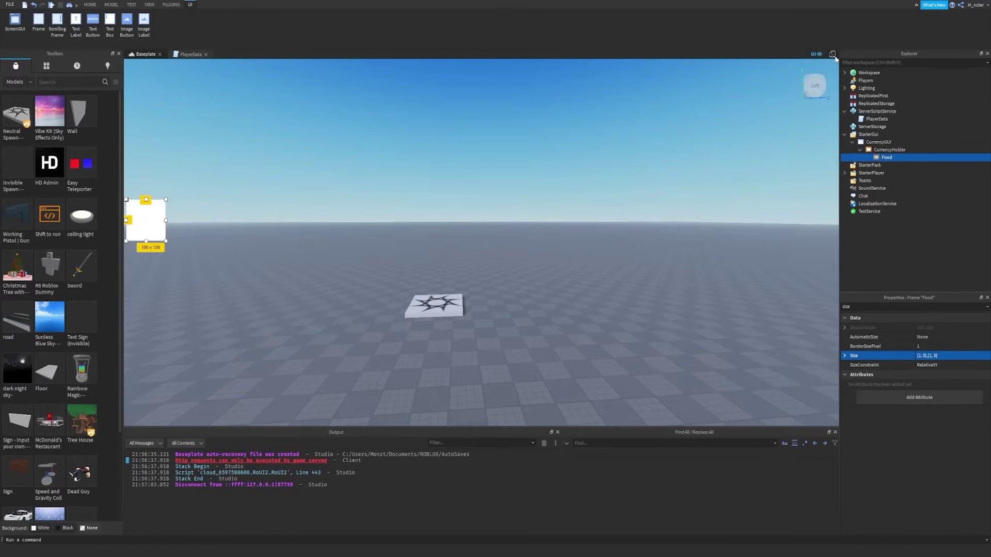
- Convert CurrencyHolder's size to Scale with the Unit Conversion plugin and check the result on the emulated phone screen
{"action": "left_click", "coordinate": [873, 151]}
{"action": "left_click", "coordinate": [170, 4]}
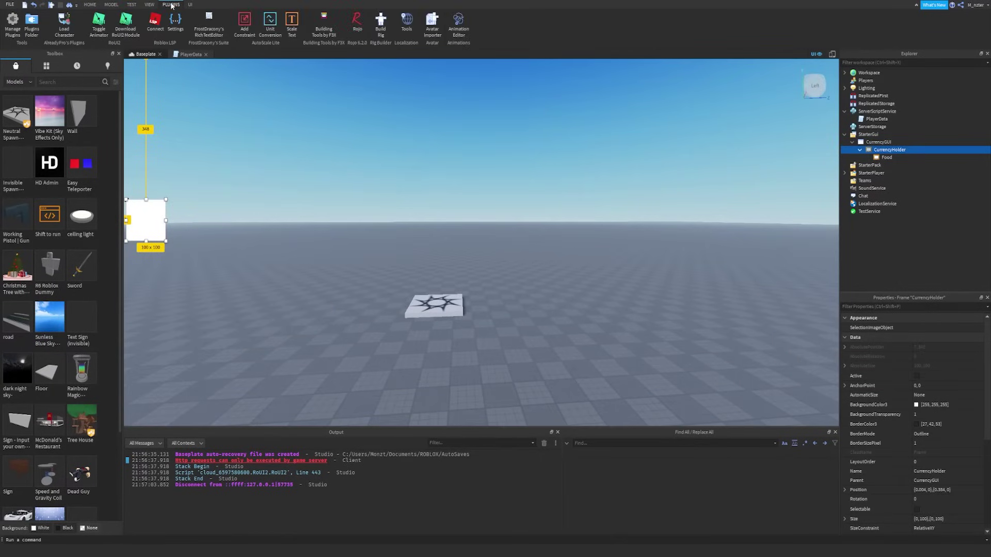
{"action": "left_click", "coordinate": [277, 30]}
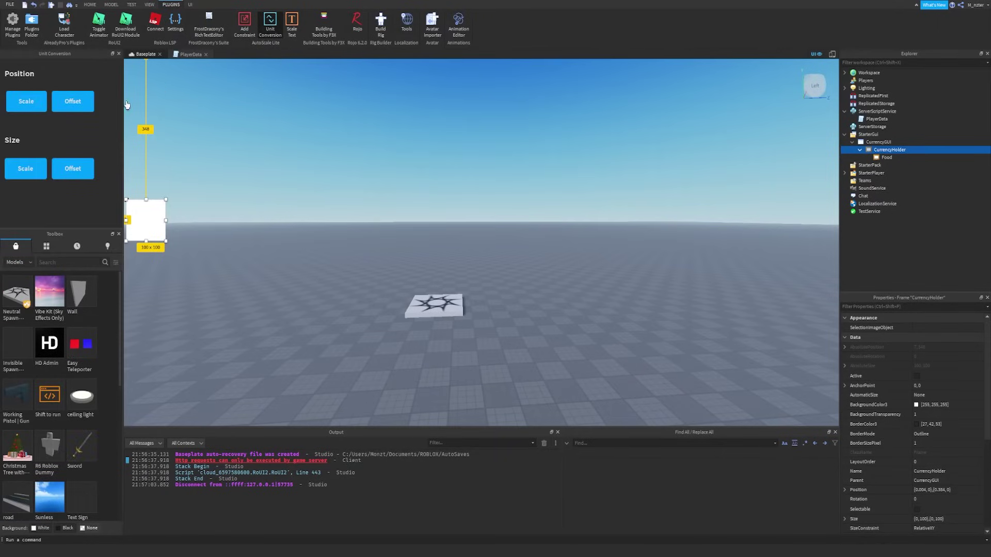
{"action": "left_click", "coordinate": [33, 165]}
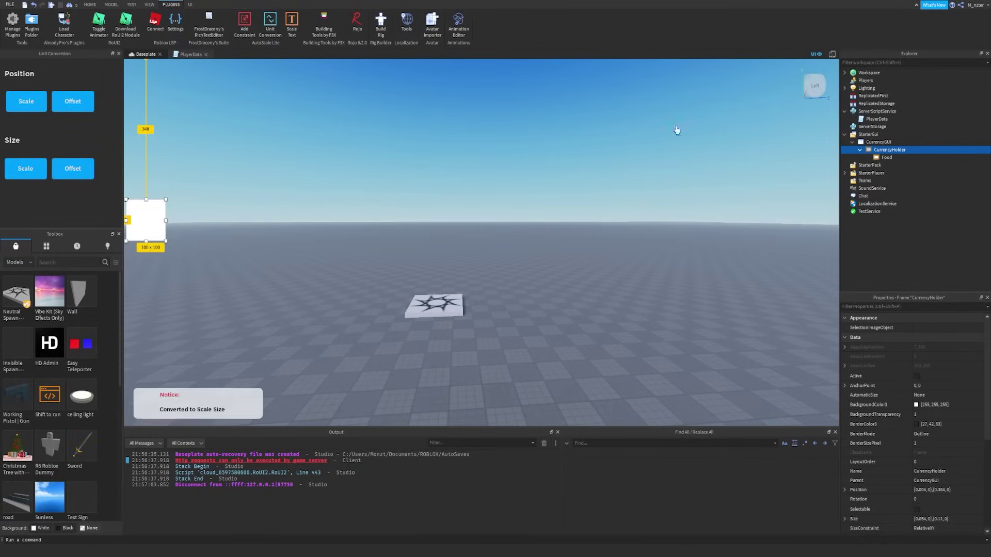
{"action": "left_click", "coordinate": [831, 55]}
{"action": "left_click", "coordinate": [344, 207]}
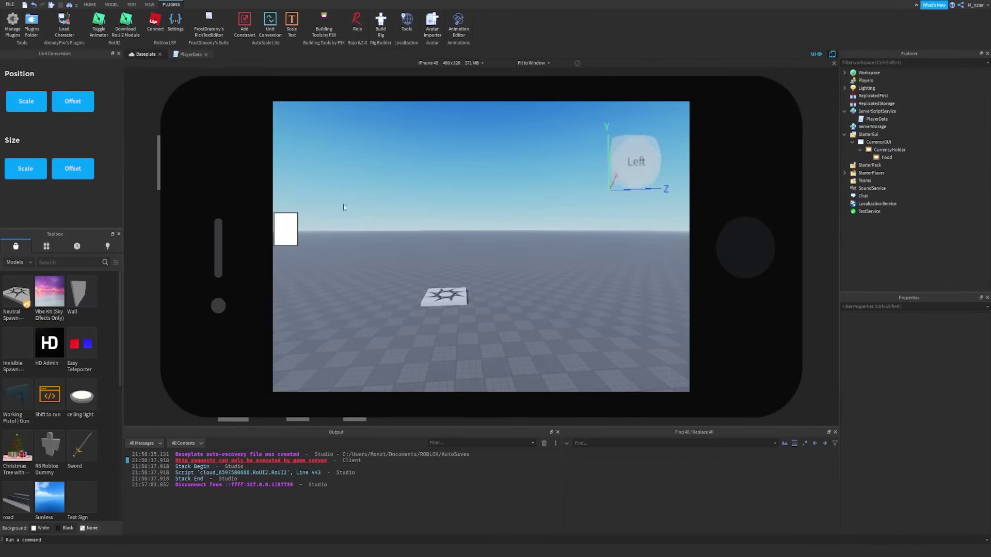
{"action": "left_click", "coordinate": [832, 54]}
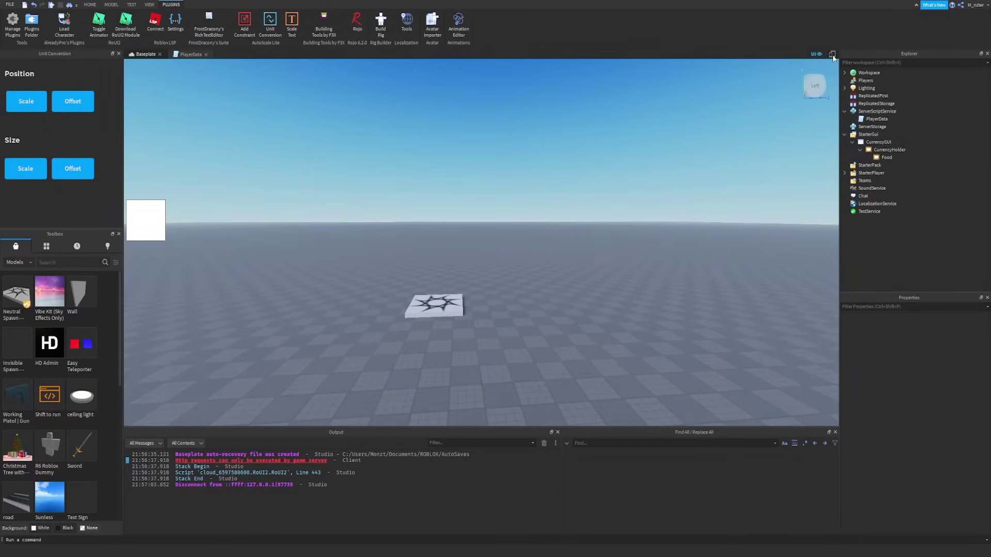
- Widen the CurrencyHolder frame to about 255 by 100 pixels, keeping it against the screen's left edge
{"action": "left_click", "coordinate": [884, 157]}
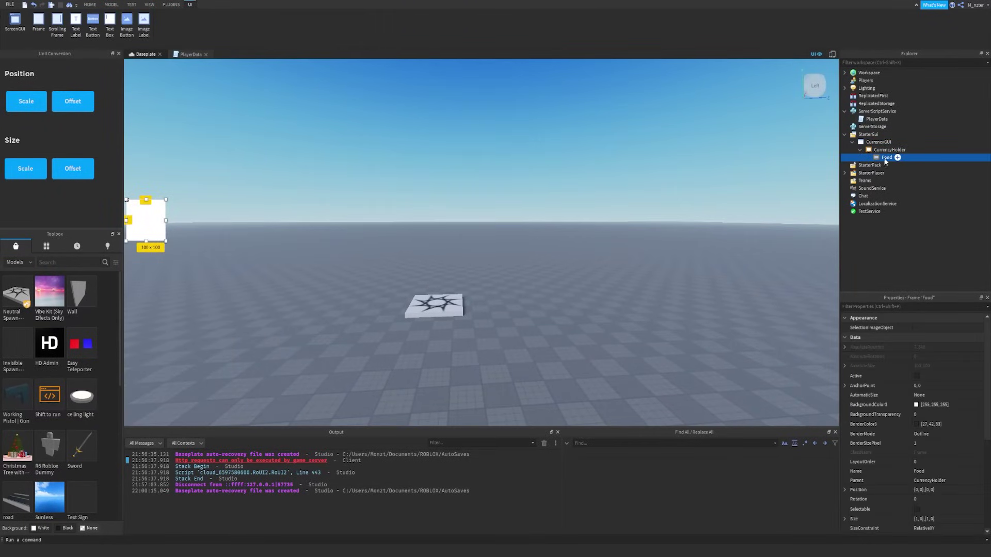
{"action": "left_click", "coordinate": [877, 307]}
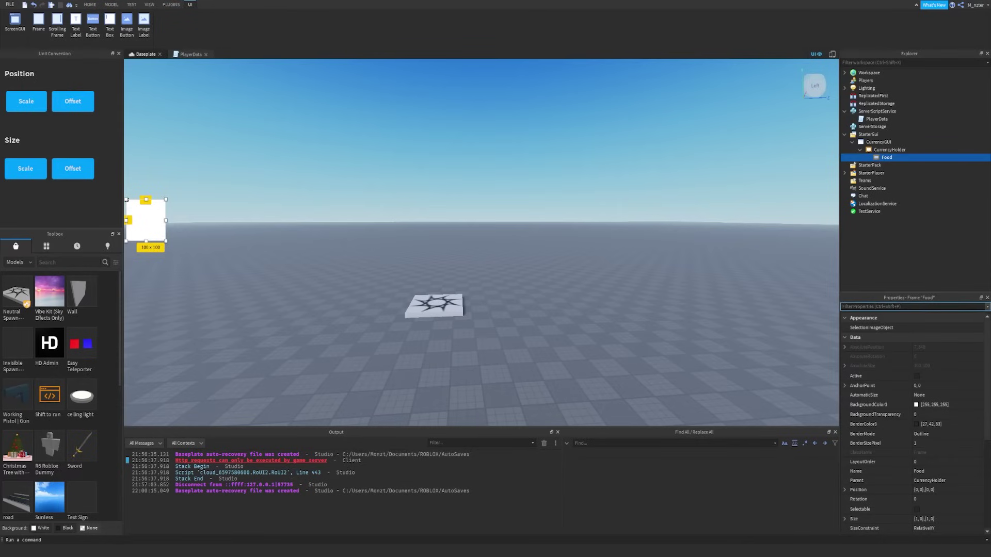
{"action": "left_click", "coordinate": [889, 150]}
{"action": "left_click", "coordinate": [900, 308]}
{"action": "type", "text": "size"}
{"action": "left_click", "coordinate": [944, 355]}
{"action": "key", "text": "Return"}
{"action": "left_click_drag", "start_coordinate": [165, 221], "coordinate": [226, 217]}
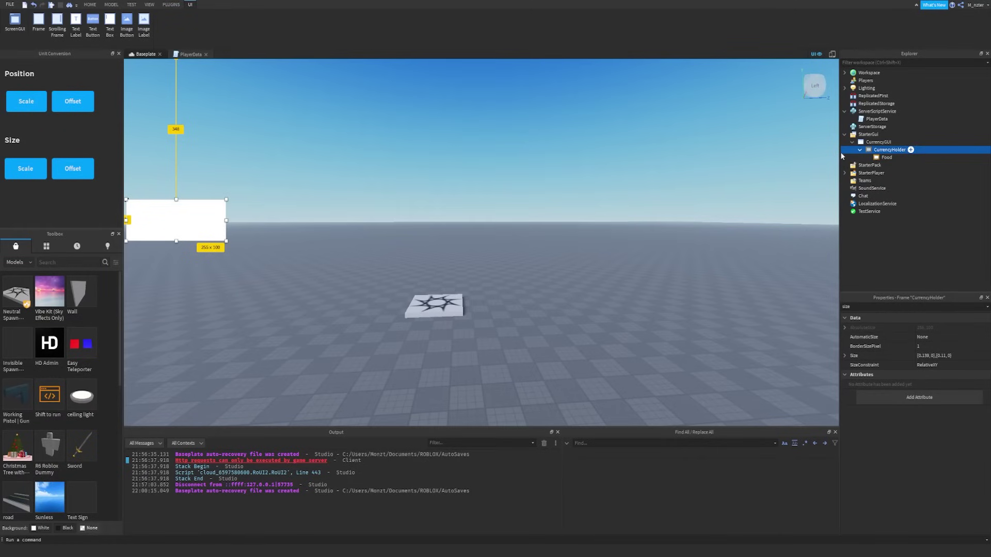
- Set the Food frame's BackgroundColor3 to the teal colour 20,170,200
{"action": "left_click", "coordinate": [883, 158]}
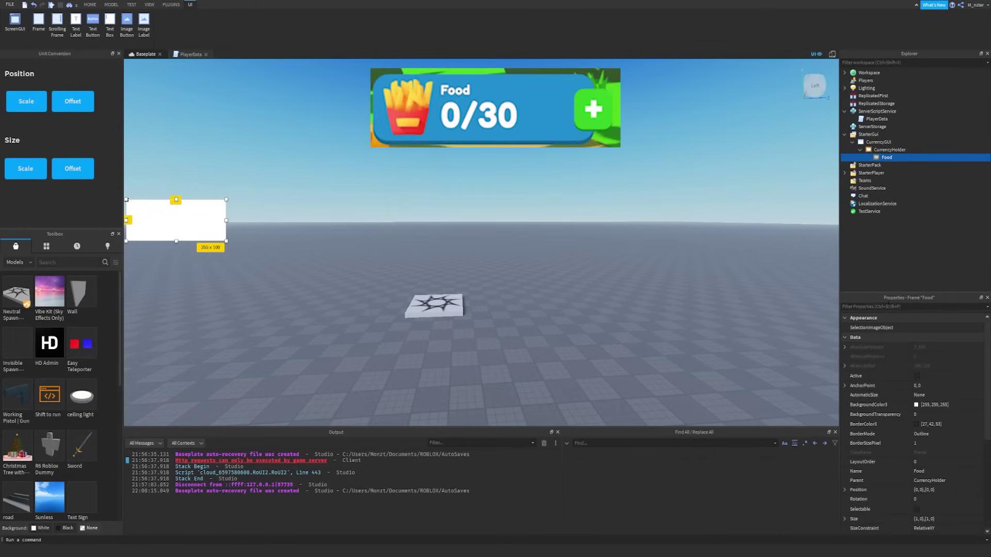
{"action": "key", "text": "ctrl+shift+p"}
{"action": "type", "text": "bac"}
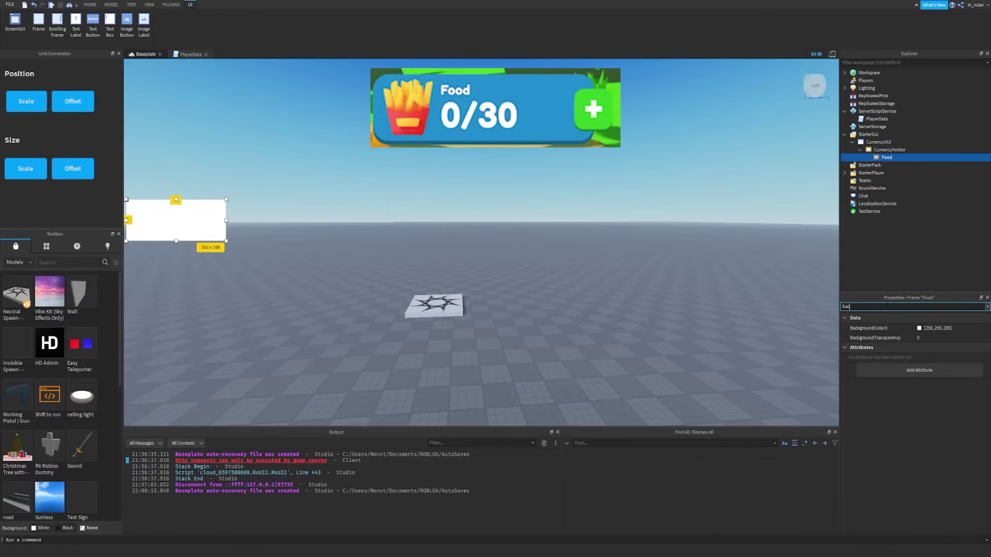
{"action": "left_click", "coordinate": [919, 328]}
{"action": "left_click", "coordinate": [443, 278]}
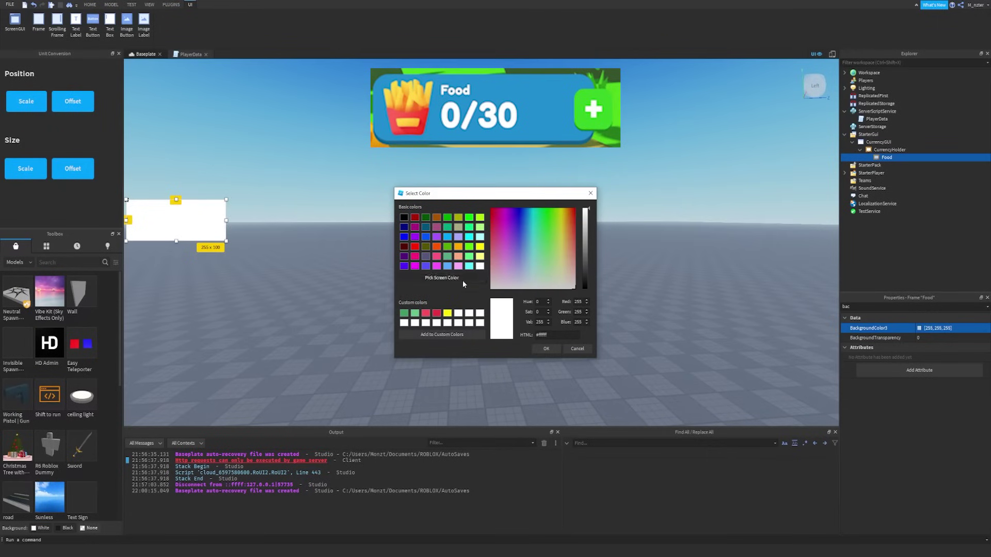
{"action": "left_click", "coordinate": [530, 215]}
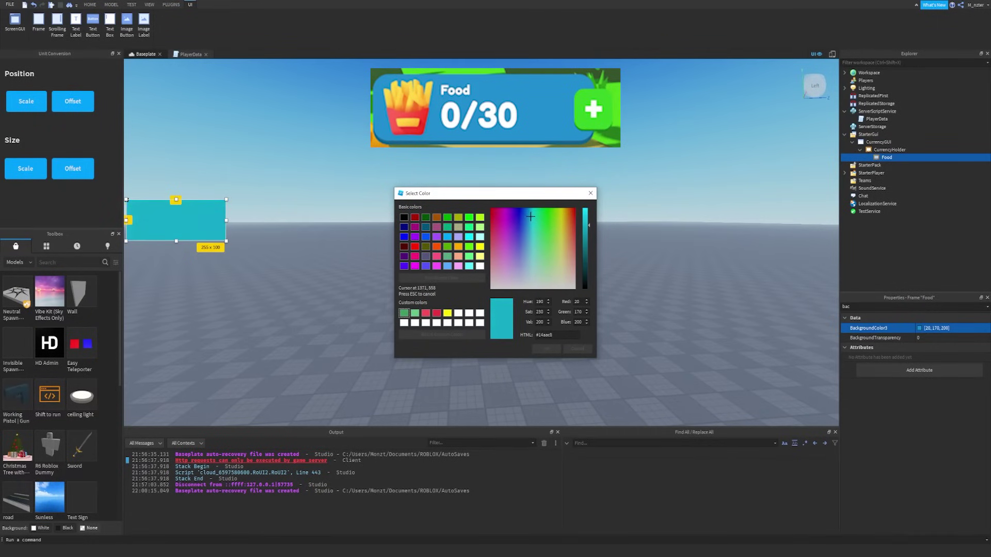
{"action": "left_click", "coordinate": [545, 348]}
- Add a UICorner to the Food frame and set its CornerRadius to 0,25
{"action": "left_click", "coordinate": [898, 158]}
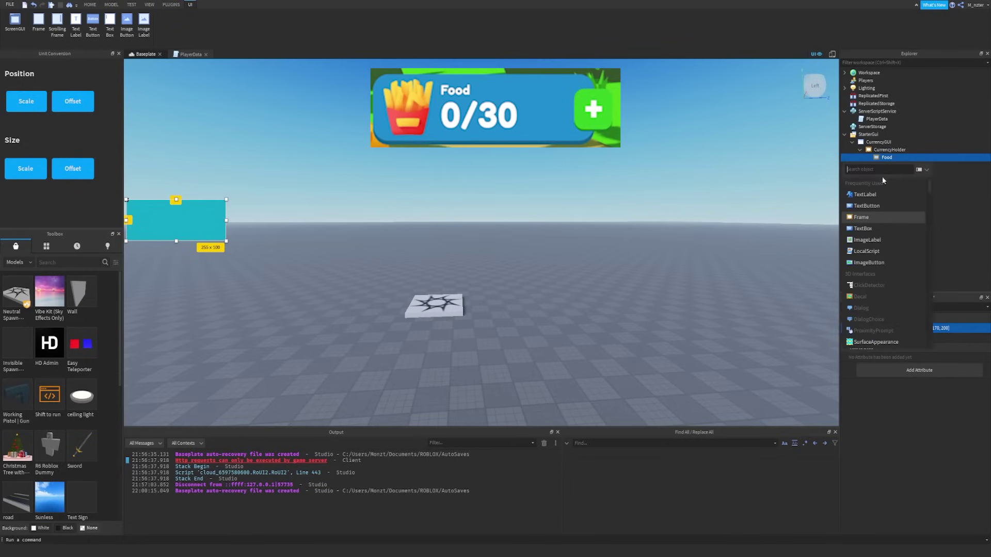
{"action": "type", "text": "ui"}
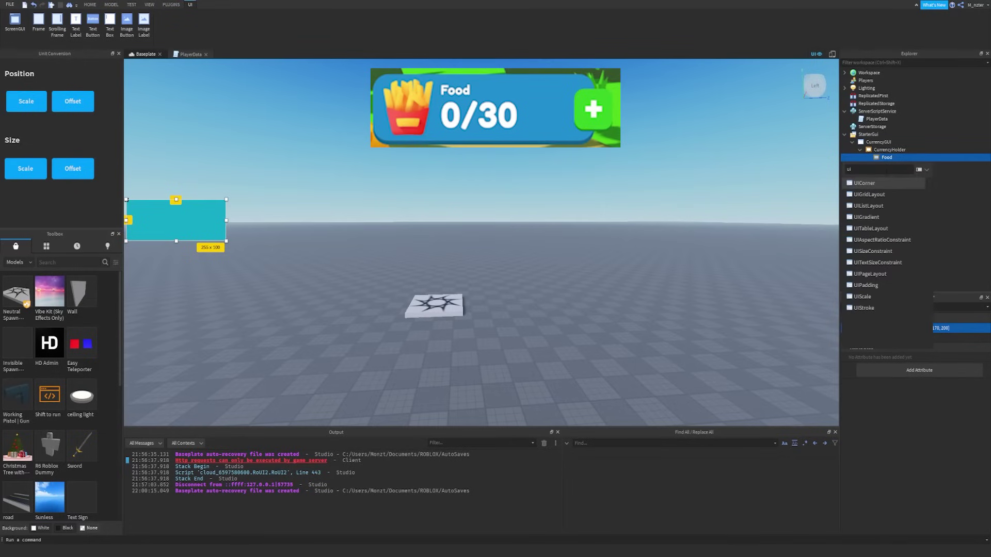
{"action": "left_click", "coordinate": [887, 182]}
{"action": "left_click", "coordinate": [895, 165]}
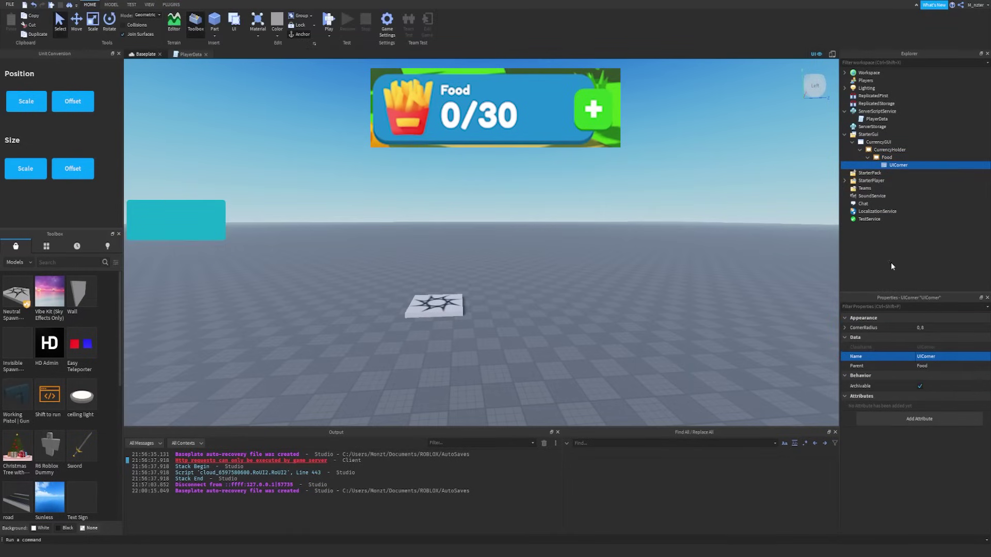
{"action": "left_click", "coordinate": [948, 326]}
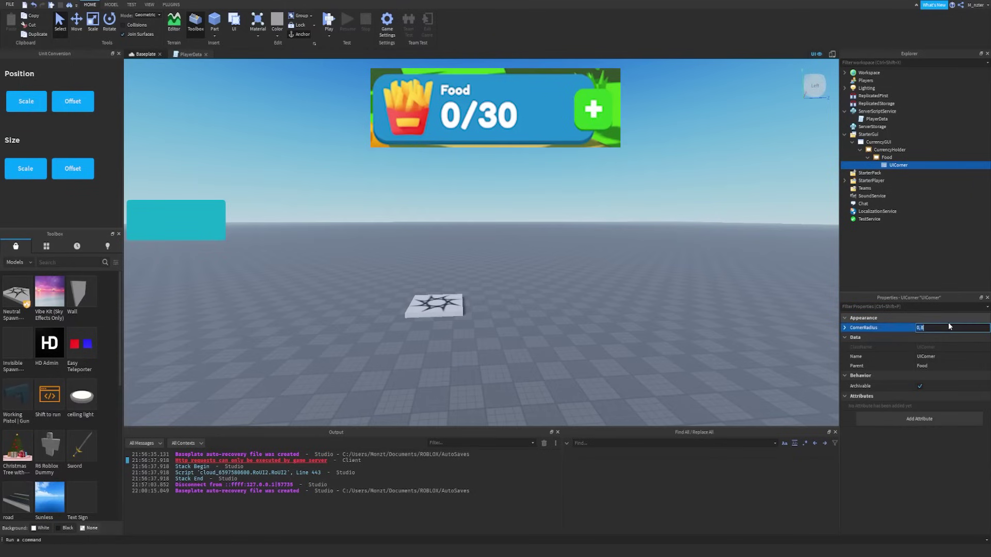
{"action": "type", "text": "0, 15"}
{"action": "key", "text": "Return"}
{"action": "left_click", "coordinate": [951, 327]}
{"action": "left_click", "coordinate": [954, 328]}
{"action": "key", "text": "BackSpace"}
{"action": "key", "text": "Return"}
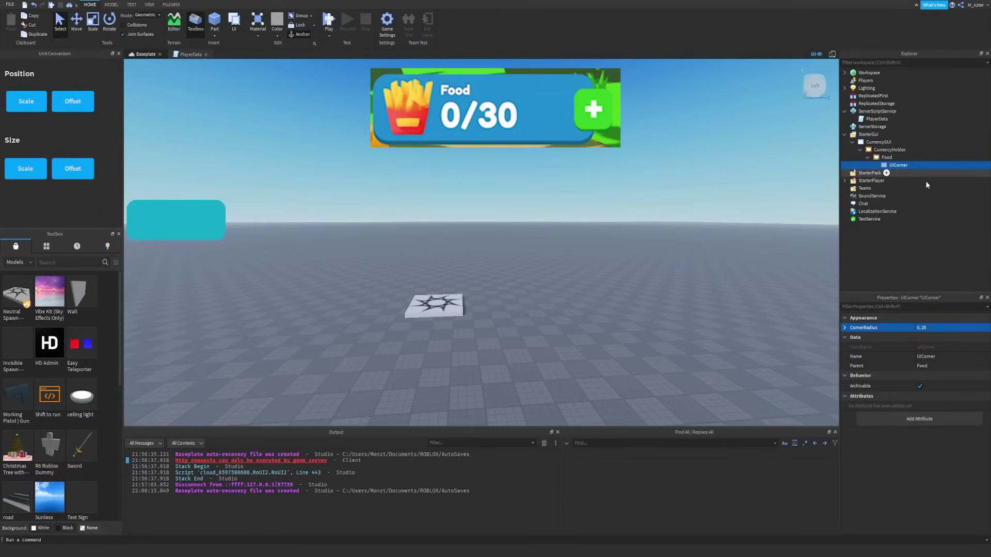
- Add a TextLabel to the Food frame and name it Amount
{"action": "left_click", "coordinate": [898, 158]}
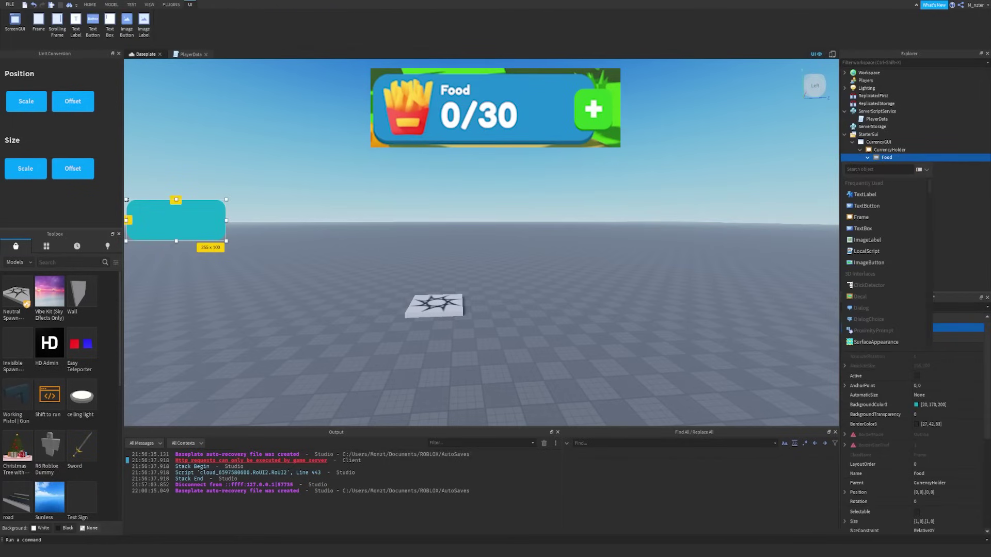
{"action": "left_click", "coordinate": [865, 194]}
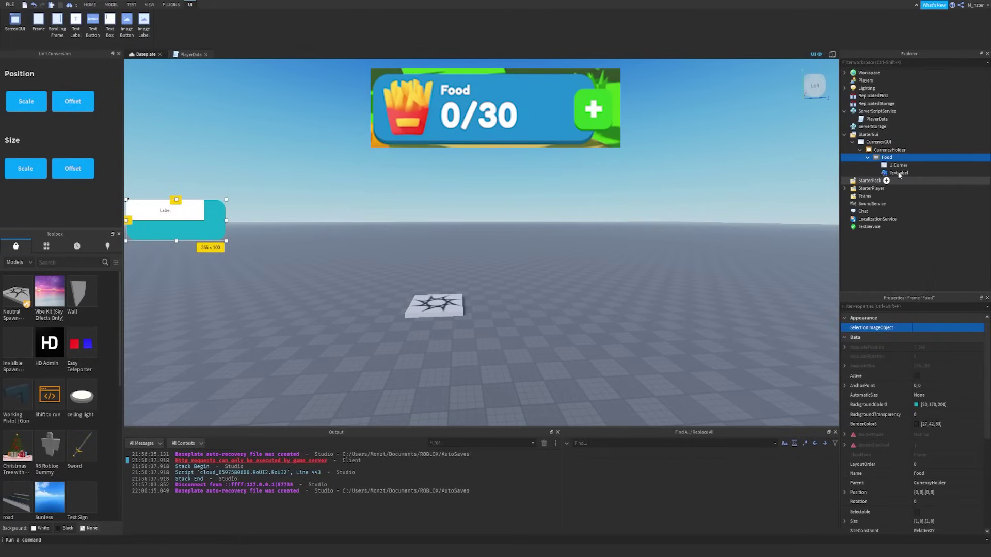
{"action": "left_click", "coordinate": [899, 173]}
{"action": "key", "text": "F2"}
{"action": "type", "text": "Amount"}
{"action": "key", "text": "Return"}
- Enable TextScaled on the Amount label and set its TextColor3 to white (255,255,255)
{"action": "left_click", "coordinate": [902, 307]}
{"action": "type", "text": "text"}
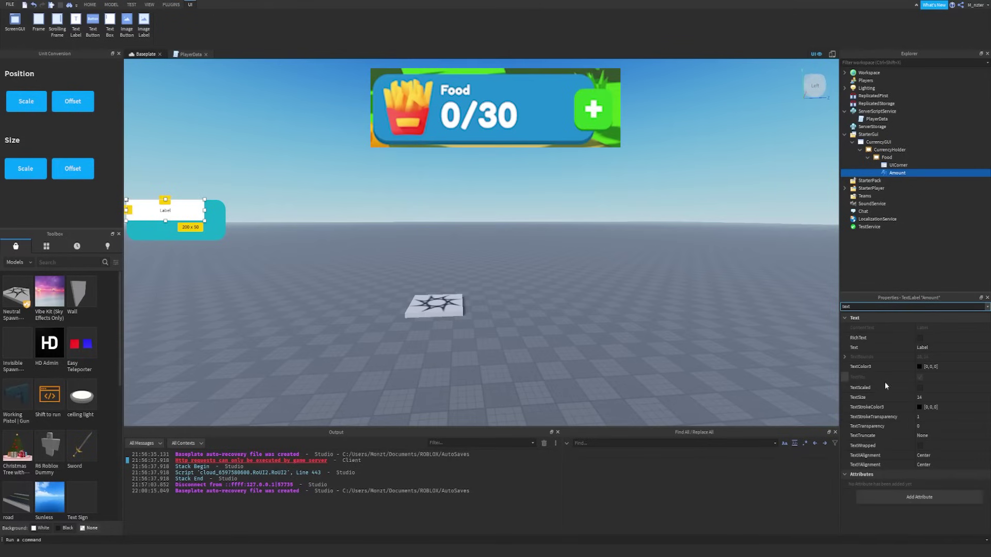
{"action": "left_click", "coordinate": [920, 388]}
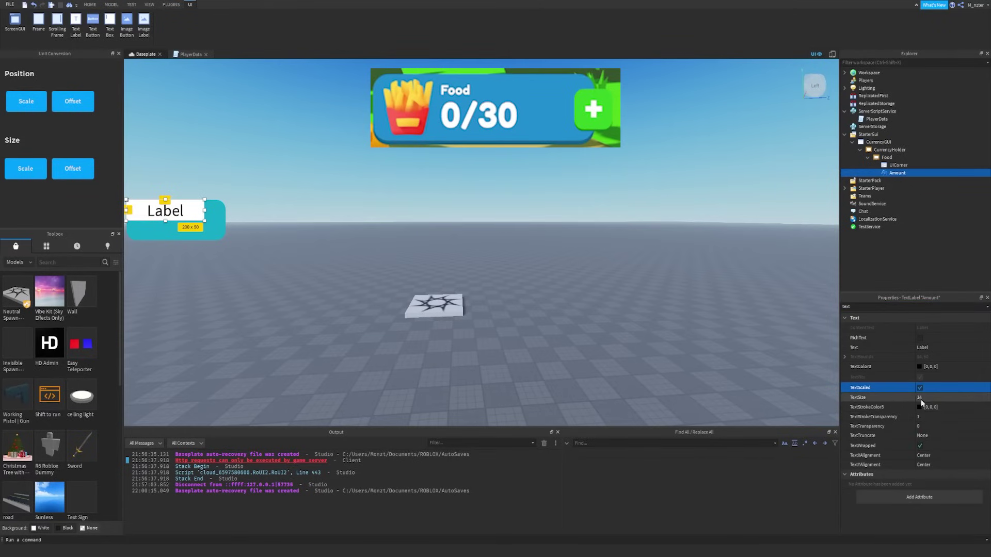
{"action": "left_click", "coordinate": [919, 366]}
{"action": "left_click_drag", "start_coordinate": [584, 281], "coordinate": [584, 209]}
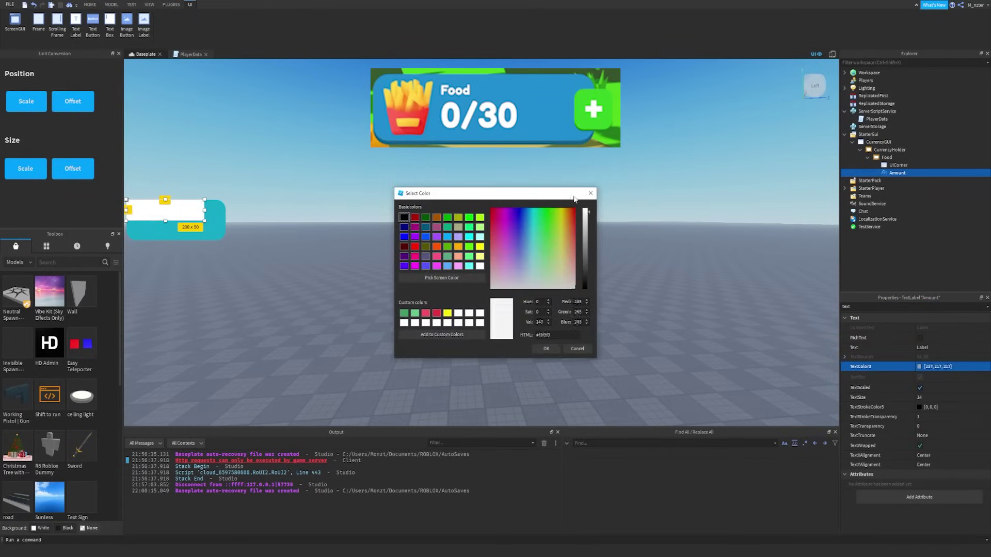
{"action": "left_click", "coordinate": [546, 349]}
- Set the Amount label's BackgroundTransparency to 1 and centre it in the Food frame with its size converted to Scale
{"action": "double_click", "coordinate": [889, 307]}
{"action": "type", "text": "bac"}
{"action": "left_click", "coordinate": [929, 338]}
{"action": "type", "text": "1"}
{"action": "key", "text": "Return"}
{"action": "left_click_drag", "start_coordinate": [174, 212], "coordinate": [183, 217]}
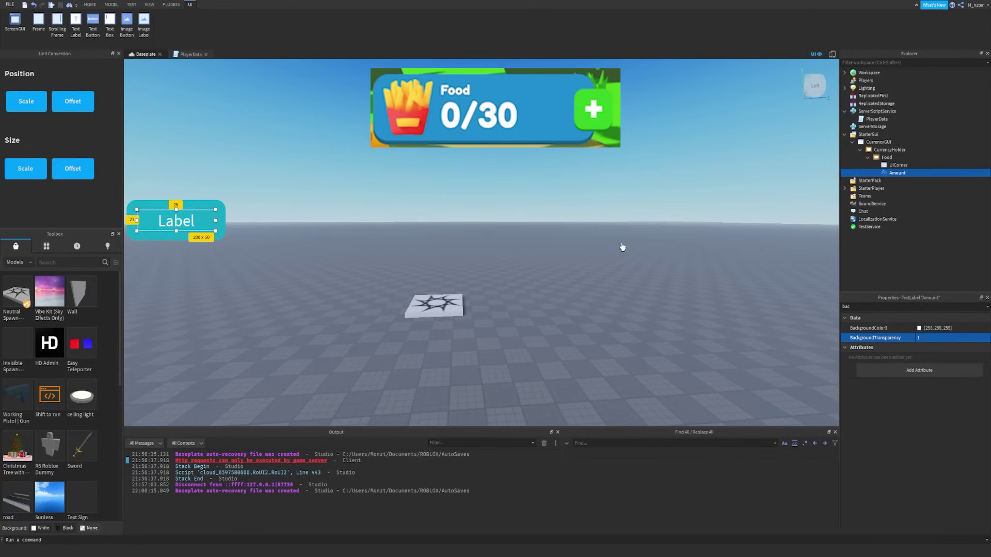
{"action": "left_click", "coordinate": [29, 176]}
- Set the Amount label's Text to 0/30
{"action": "left_click", "coordinate": [881, 307]}
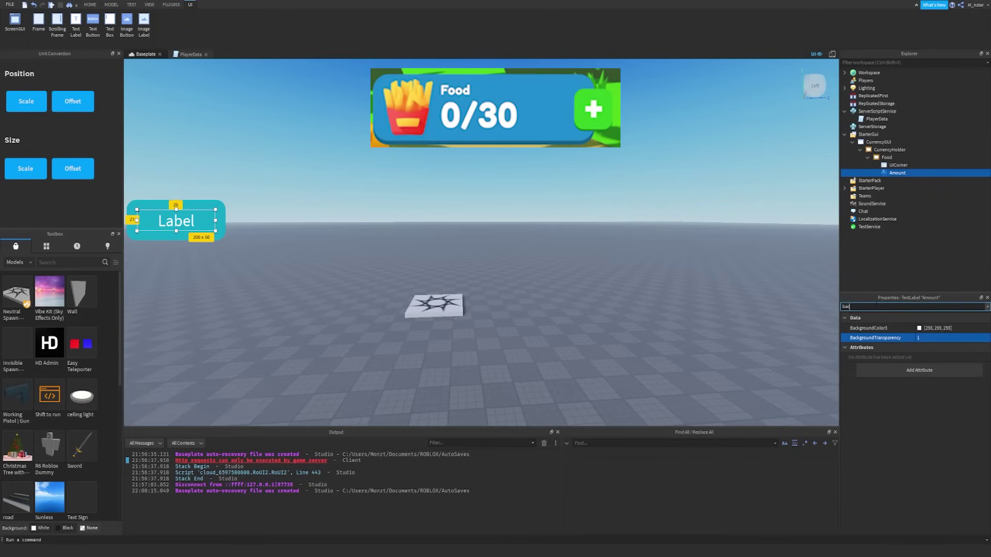
{"action": "key", "text": "BackSpace"}
{"action": "key", "text": "BackSpace"}
{"action": "key", "text": "BackSpace"}
{"action": "type", "text": "text"}
{"action": "left_click", "coordinate": [926, 348]}
{"action": "type", "text": "0"}
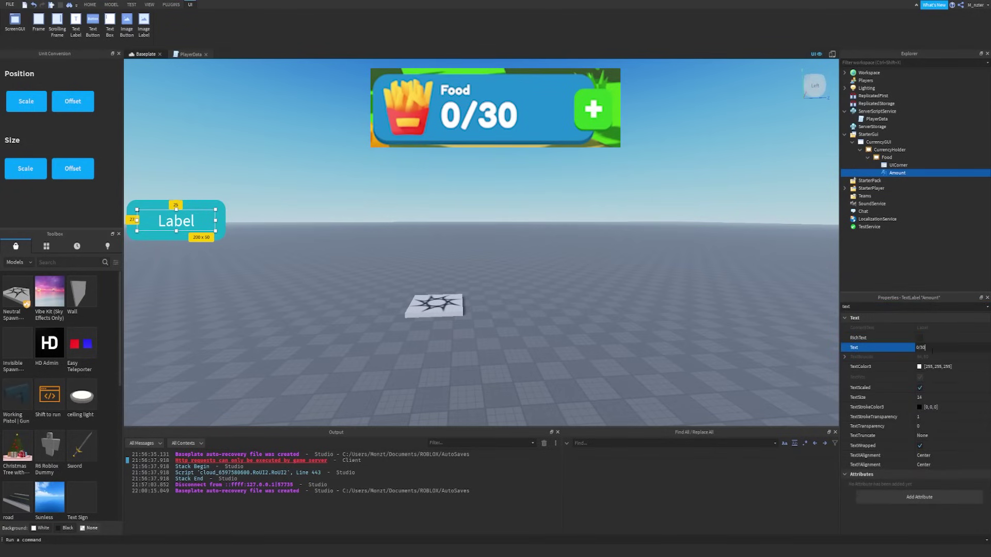
{"action": "type", "text": "/30"}
{"action": "key", "text": "Return"}
- Change the Amount label's Font to GothamBlack
{"action": "left_click", "coordinate": [910, 309]}
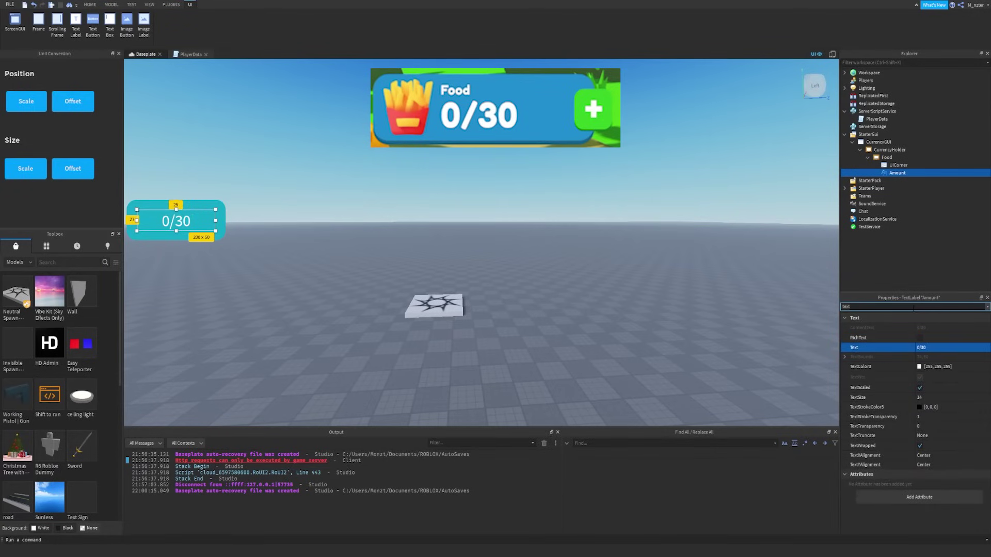
{"action": "key", "text": "ctrl+a"}
{"action": "type", "text": "fon"}
{"action": "left_click", "coordinate": [937, 328]}
{"action": "scroll", "coordinate": [938, 328], "scroll_direction": "down", "scroll_amount": 5}
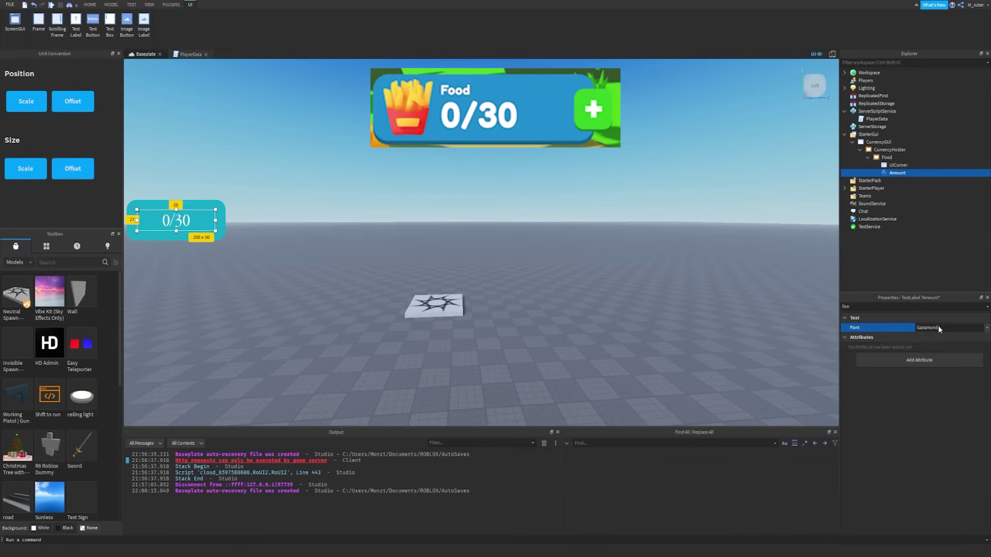
{"action": "scroll", "coordinate": [938, 328], "scroll_direction": "down", "scroll_amount": 11}
- Duplicate the Amount label within the Food frame and rename the copy Title
{"action": "left_click", "coordinate": [900, 175]}
{"action": "key", "text": "ctrl+d"}
{"action": "double_click", "coordinate": [901, 183]}
{"action": "left_click", "coordinate": [887, 158]}
{"action": "left_click", "coordinate": [897, 158]}
{"action": "key", "text": "Escape"}
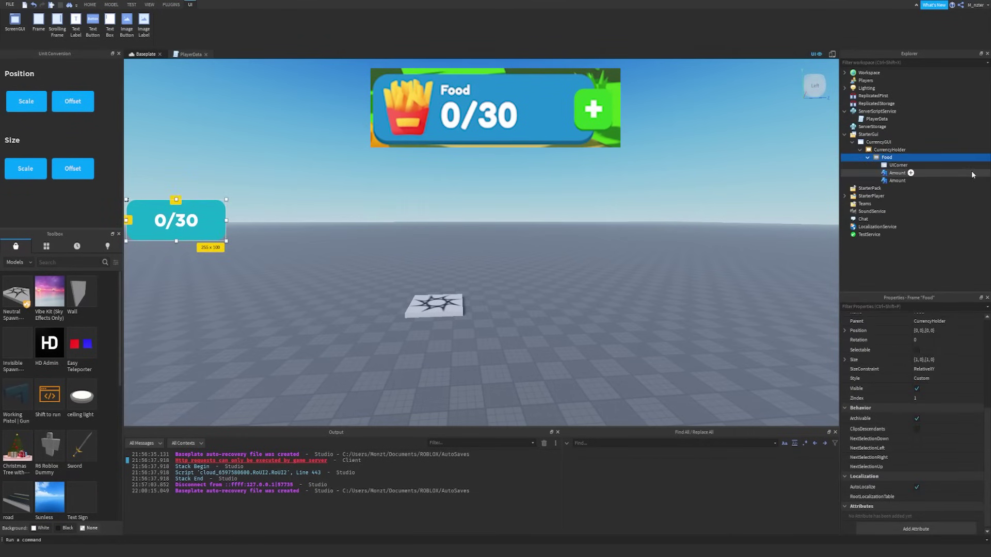
{"action": "left_click", "coordinate": [958, 180]}
{"action": "double_click", "coordinate": [897, 181]}
{"action": "type", "text": "Title"}
{"action": "key", "text": "Return"}
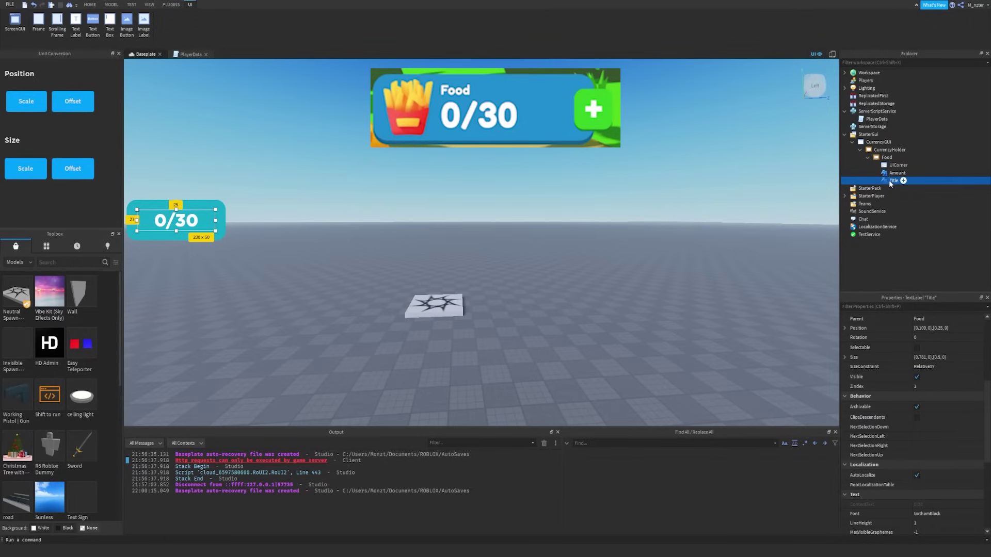
- Set the Title label's Text to Food, shrink it to about 86 by 24 pixels and place it above the amount
{"action": "left_click", "coordinate": [907, 306]}
{"action": "type", "text": "t"}
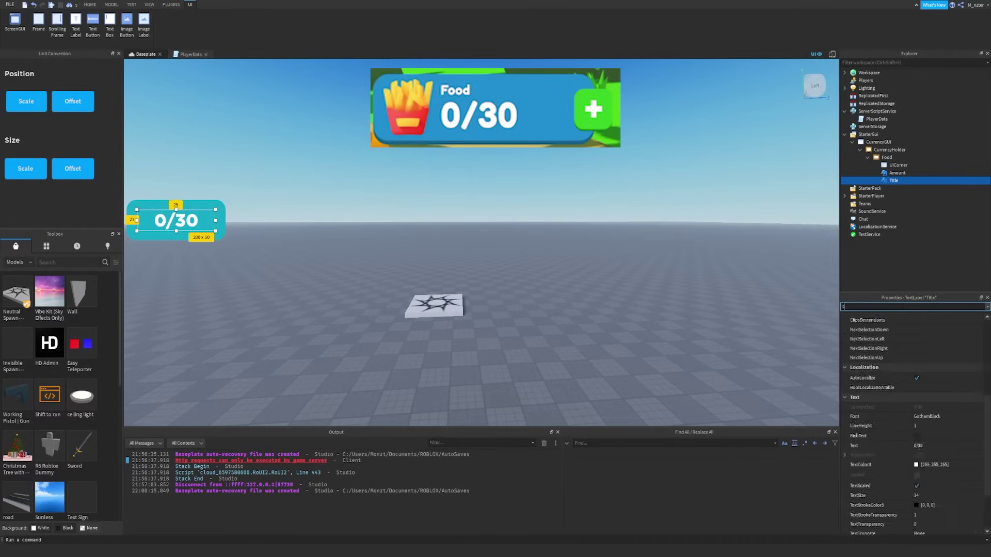
{"action": "type", "text": "ext"}
{"action": "left_click", "coordinate": [924, 348]}
{"action": "type", "text": "Food"}
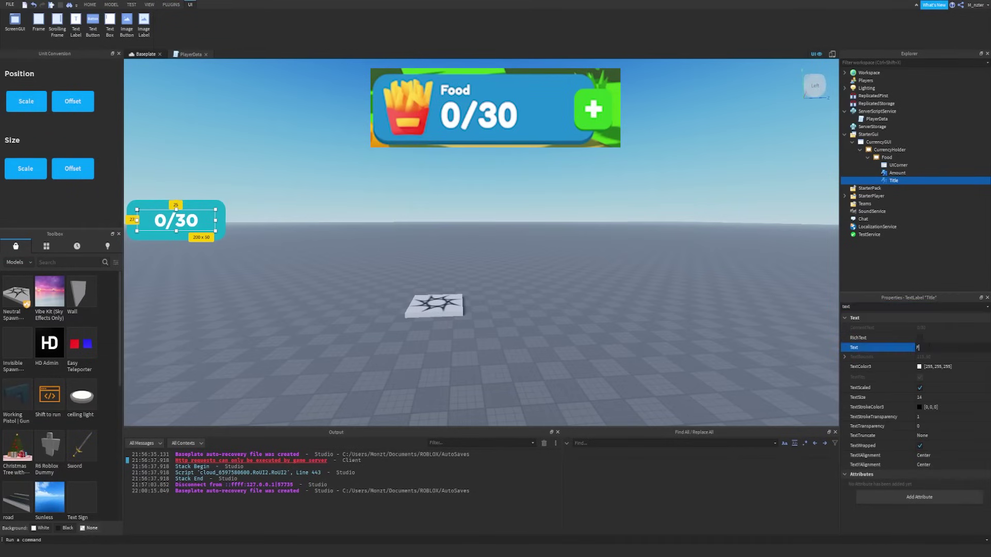
{"action": "key", "text": "Return"}
{"action": "left_click_drag", "start_coordinate": [185, 224], "coordinate": [158, 212]}
- Duplicate the Title label within the Food frame and rename the copy Logo
{"action": "left_click", "coordinate": [903, 180]}
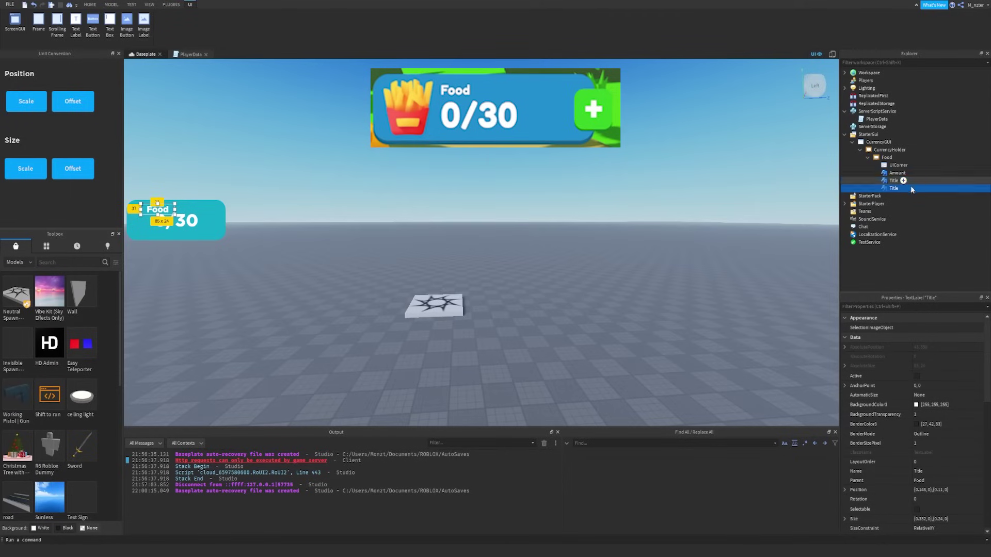
{"action": "type", "text": "Logo"}
{"action": "key", "text": "Return"}
- Set the Logo label's Text to the French fries emoji
{"action": "left_click", "coordinate": [900, 306]}
{"action": "type", "text": "text"}
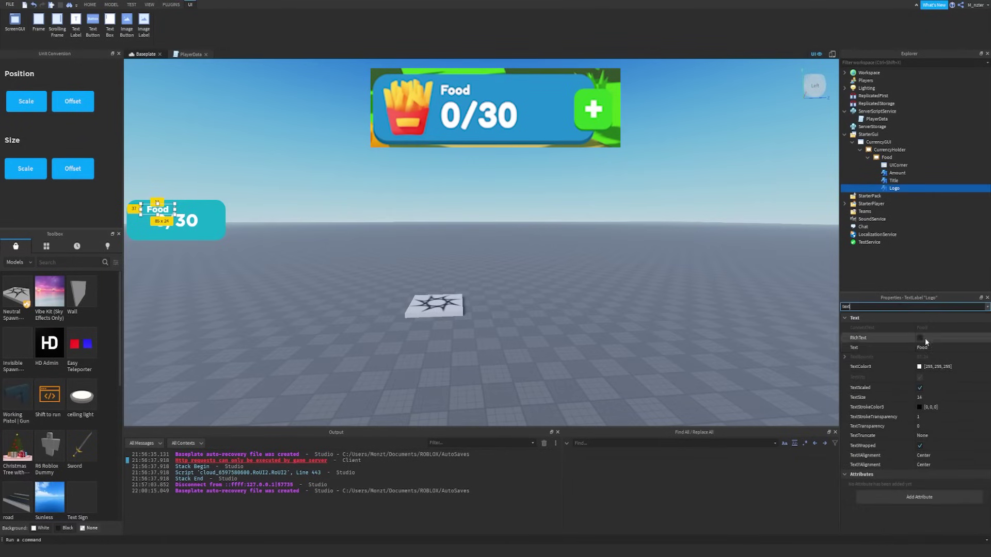
{"action": "left_click", "coordinate": [922, 347]}
{"action": "key", "text": "super+period"}
{"action": "type", "text": "fire"}
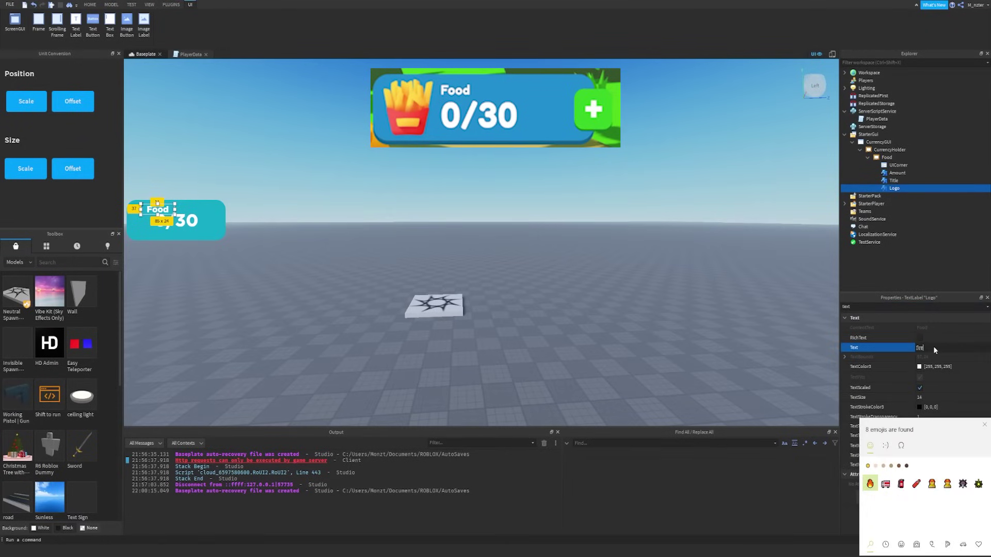
{"action": "key", "text": "BackSpace"}
{"action": "key", "text": "BackSpace"}
{"action": "key", "text": "BackSpace"}
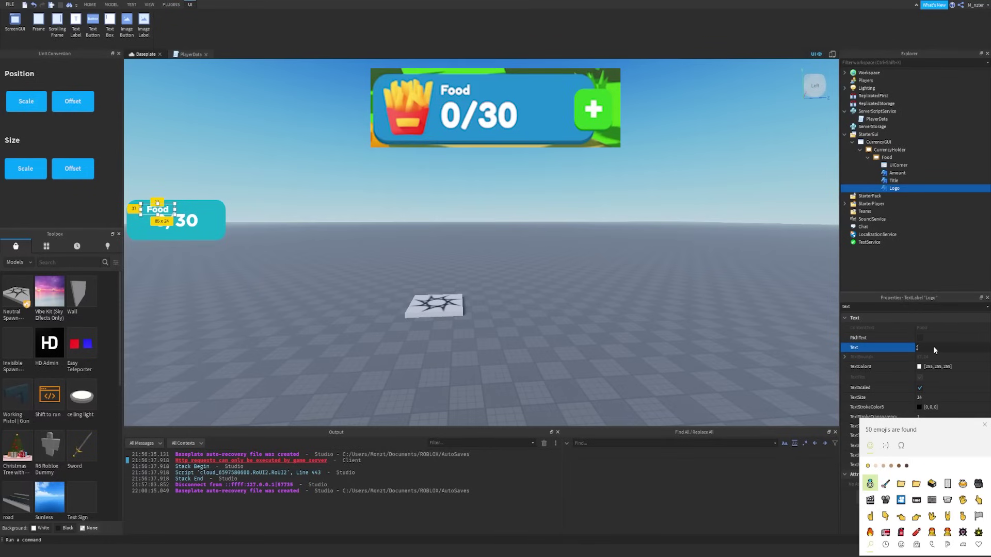
{"action": "type", "text": "o"}
{"action": "key", "text": "Right"}
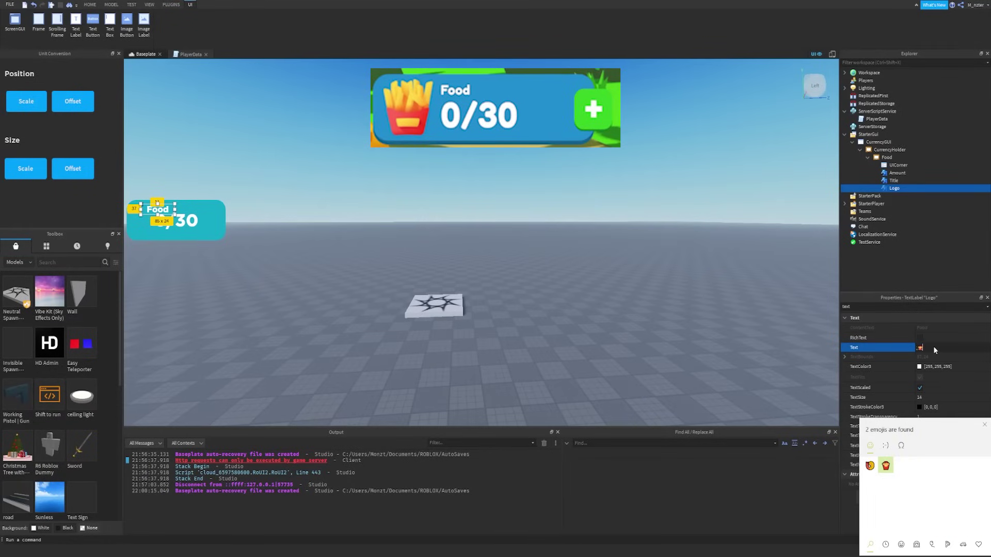
{"action": "key", "text": "Return"}
{"action": "key", "text": "Return"}
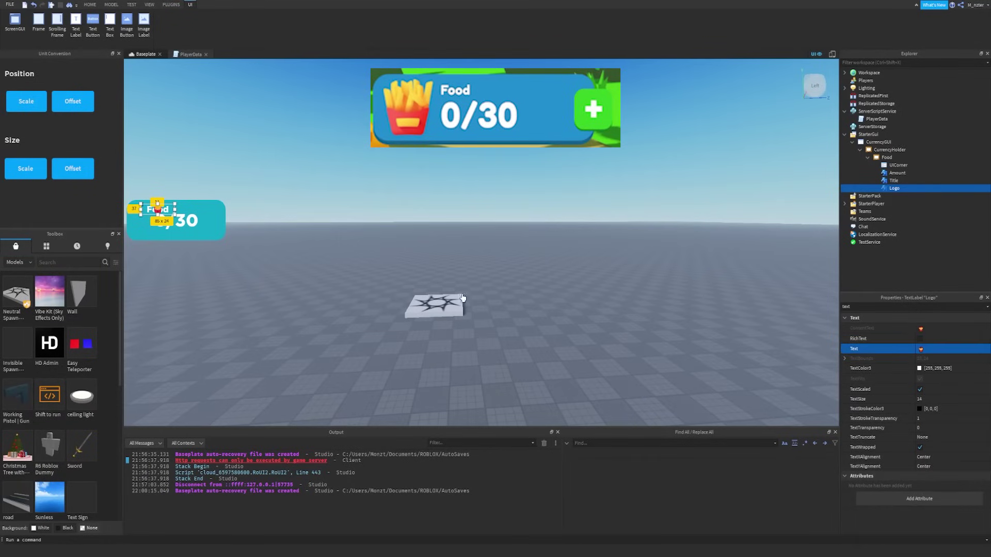
- Move the Logo label to the left end of the Food frame and enlarge it to nearly the frame's height, about 64 pixels wide
{"action": "left_click_drag", "start_coordinate": [164, 216], "coordinate": [141, 207]}
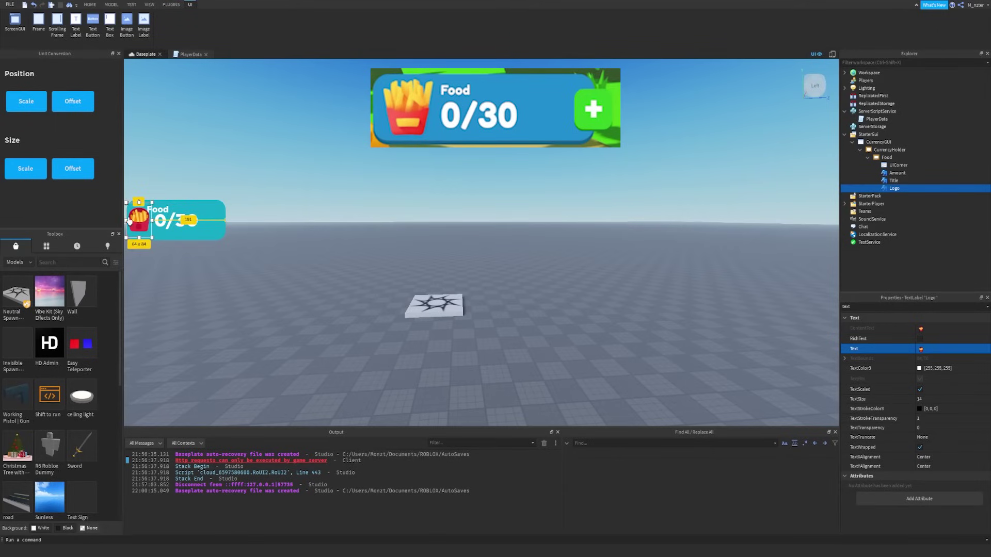
{"action": "left_click", "coordinate": [286, 152]}
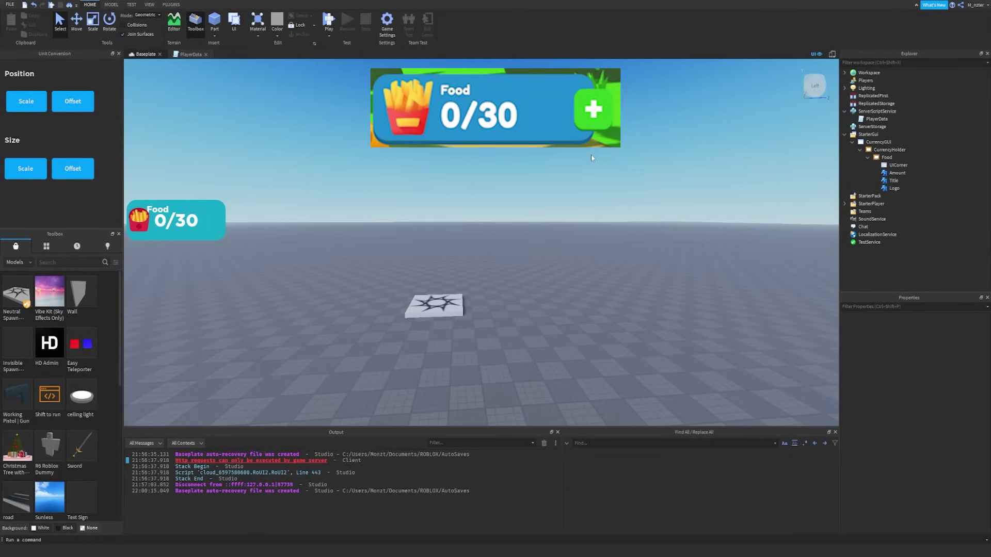
- Shift the Amount and Title labels slightly right and down within the Food frame, nudging Title a little further right to clear the logo
{"action": "left_click", "coordinate": [947, 180]}
{"action": "left_click", "coordinate": [945, 174], "text": "ctrl"}
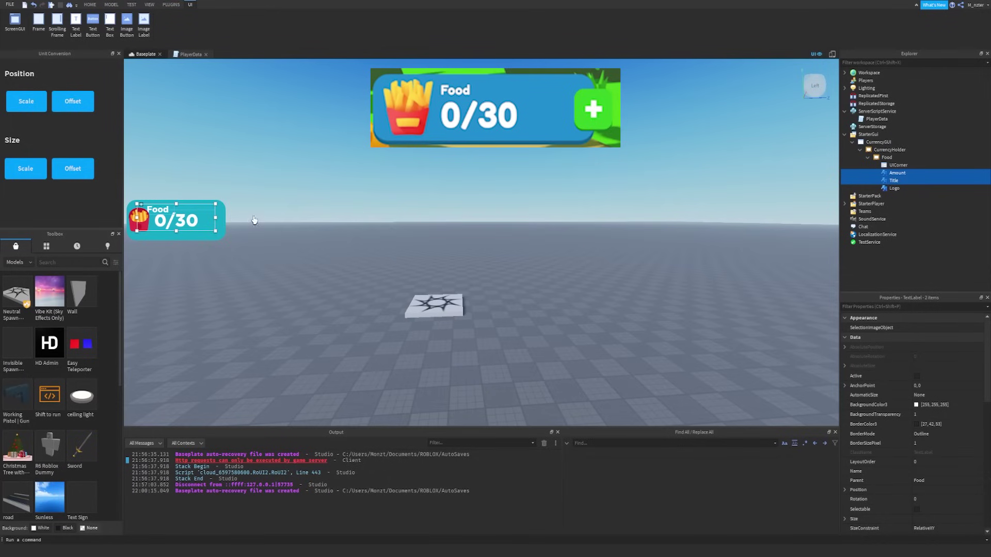
{"action": "left_click_drag", "start_coordinate": [192, 216], "coordinate": [194, 218]}
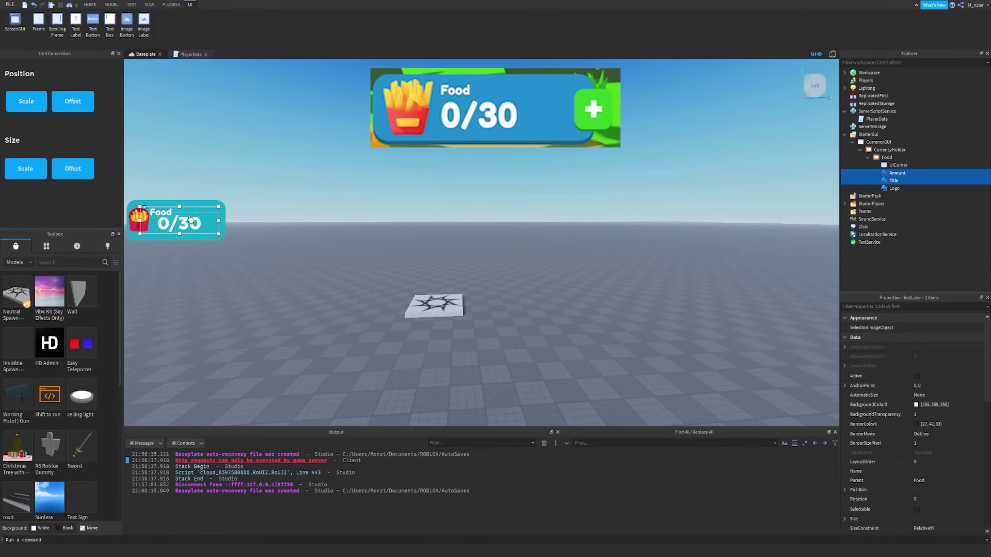
{"action": "left_click", "coordinate": [165, 199]}
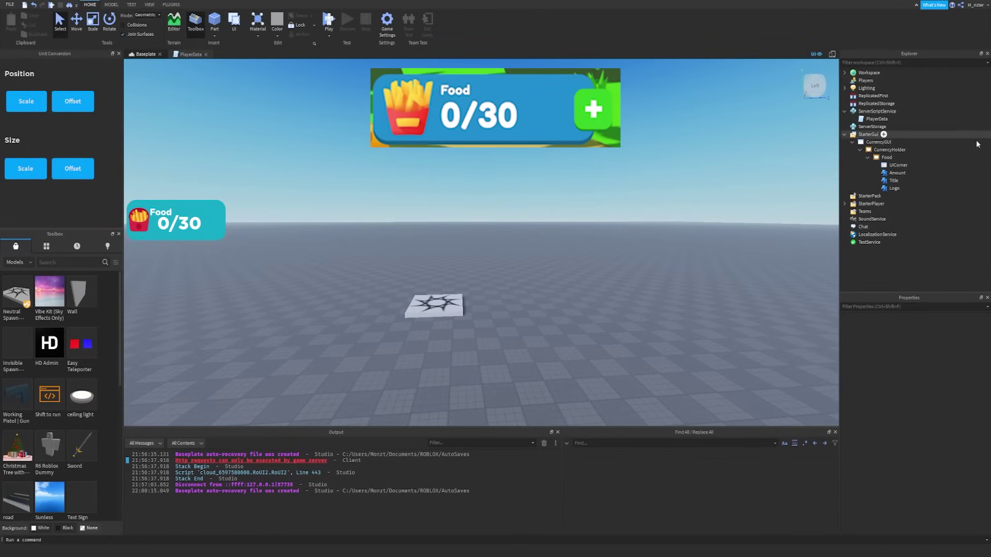
{"action": "left_click", "coordinate": [956, 184]}
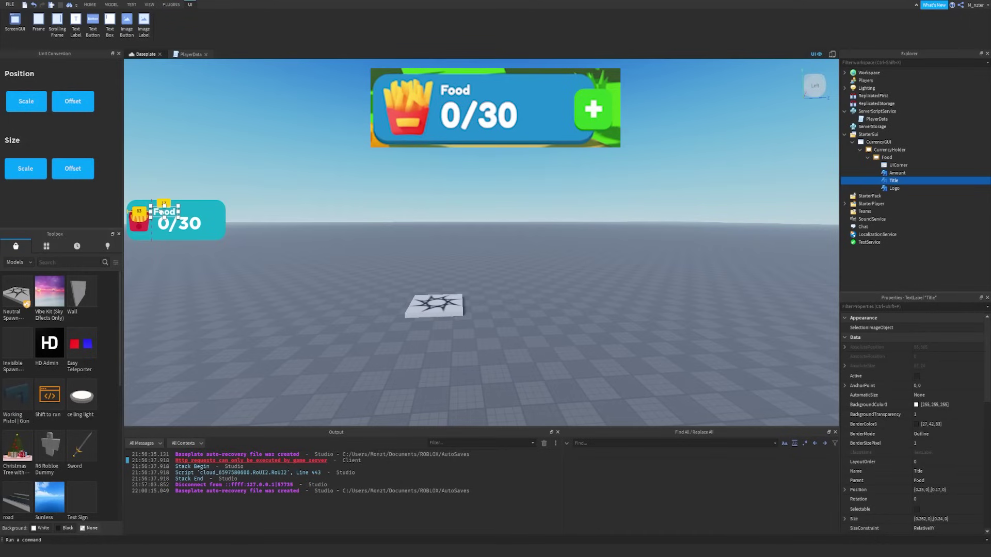
{"action": "left_click", "coordinate": [379, 174]}
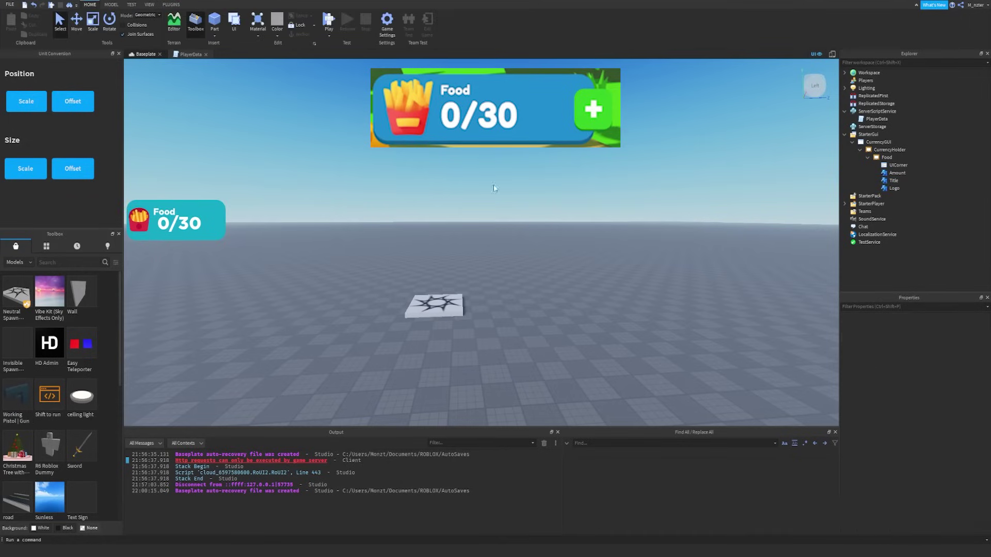
- Narrow the Amount label from both sides to about 141 by 47 pixels, aligned with the Title's left edge, and preview the panel on the emulated phone
{"action": "left_click", "coordinate": [942, 174]}
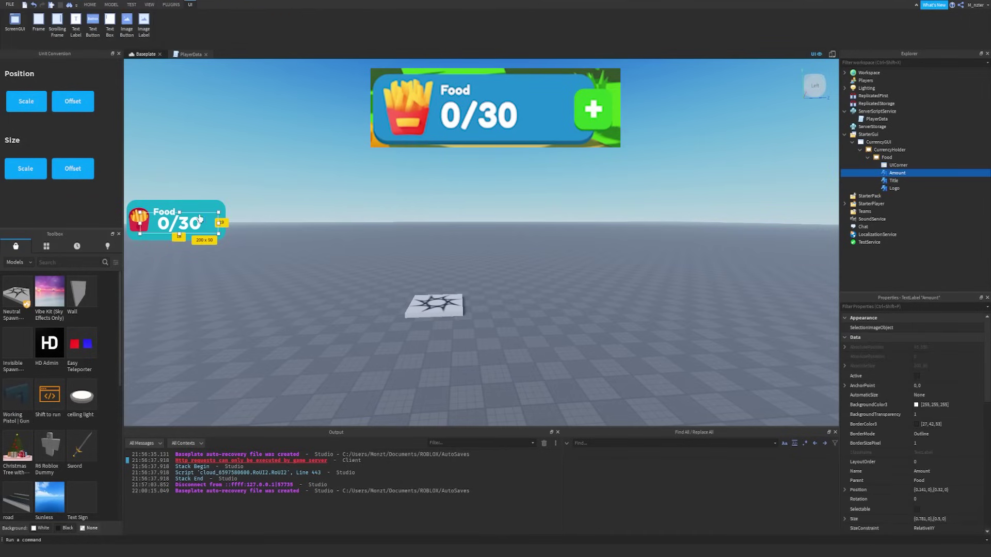
{"action": "left_click_drag", "start_coordinate": [140, 222], "coordinate": [151, 223]}
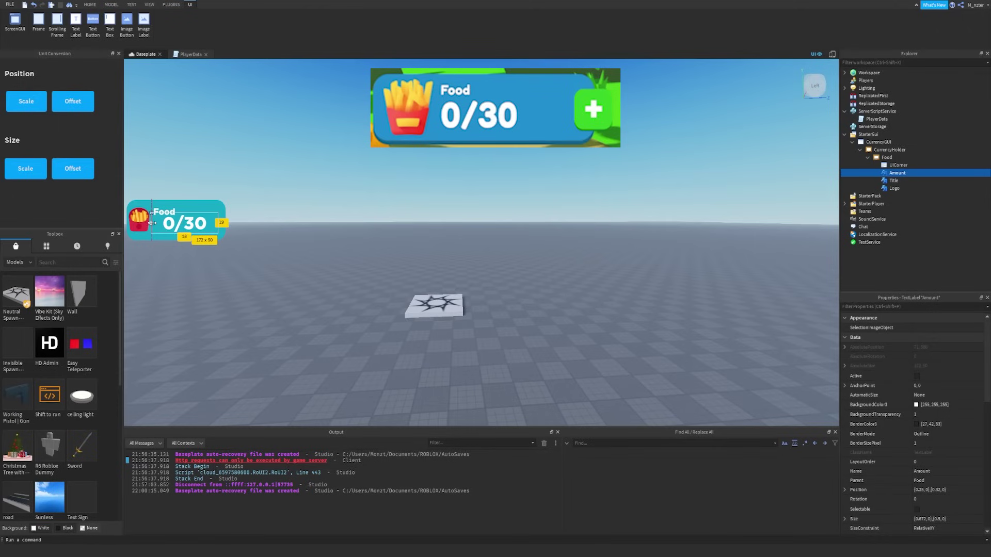
{"action": "left_click_drag", "start_coordinate": [219, 223], "coordinate": [206, 223]}
{"action": "left_click", "coordinate": [422, 165]}
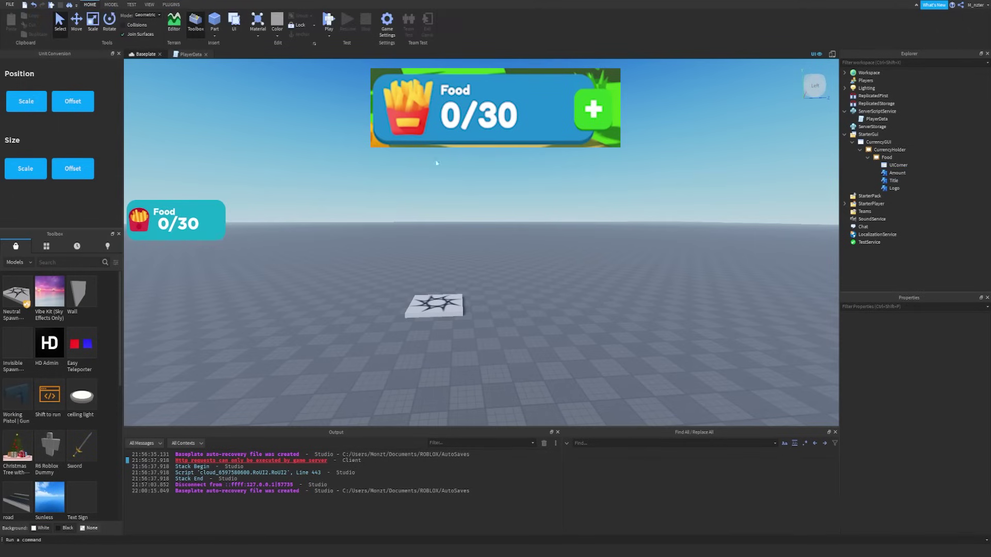
{"action": "left_click", "coordinate": [830, 55]}
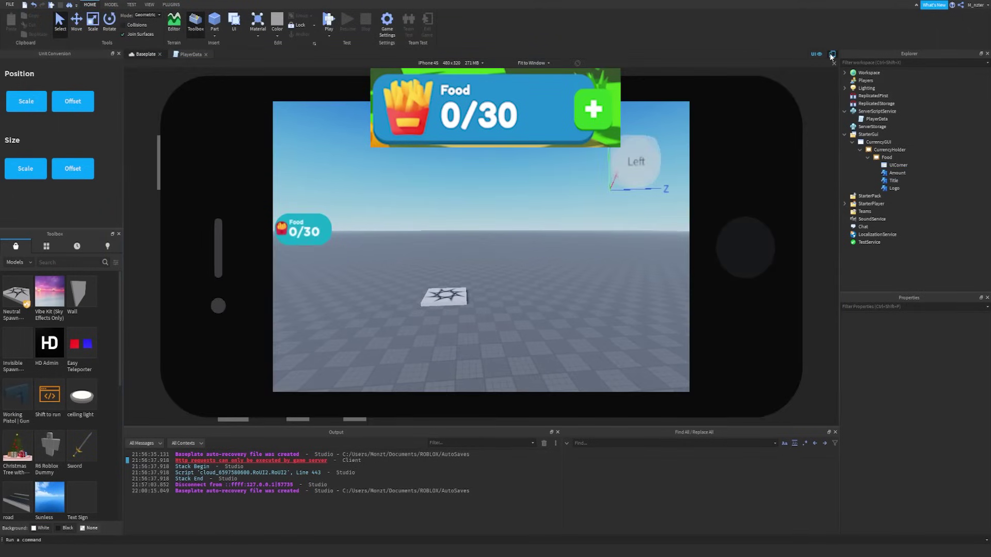
{"action": "left_click", "coordinate": [831, 55]}
- Try the Amount label with the text 0/30,000,000, preview it on the emulated phone, and undo the text change
{"action": "left_click", "coordinate": [894, 181]}
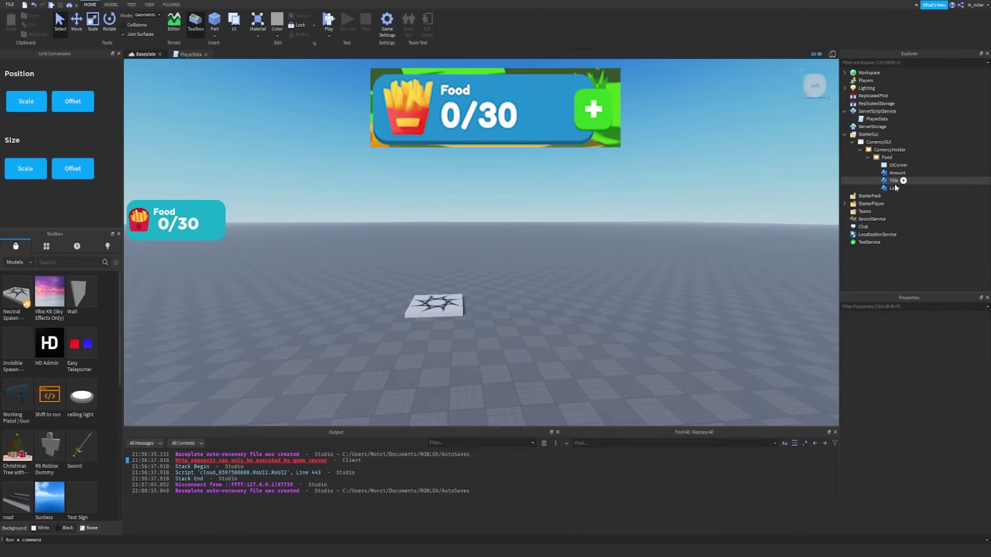
{"action": "left_click", "coordinate": [897, 173]}
{"action": "left_click", "coordinate": [932, 306]}
{"action": "type", "text": "text"}
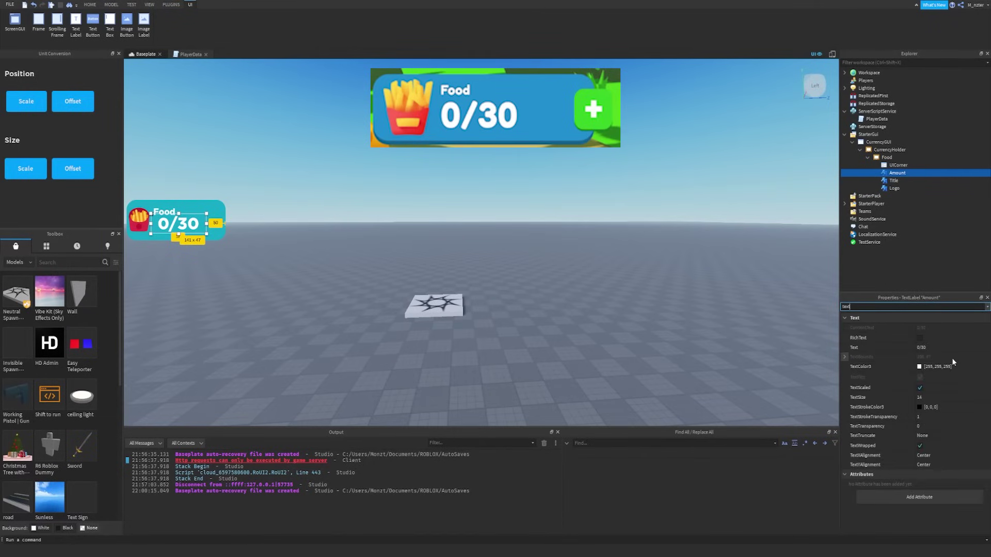
{"action": "left_click", "coordinate": [924, 347]}
{"action": "left_click", "coordinate": [925, 347]}
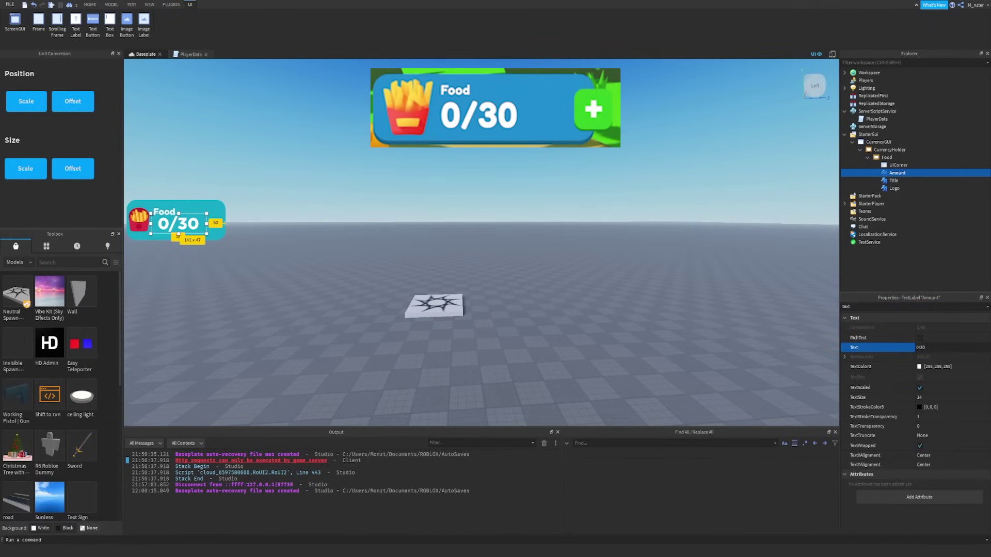
{"action": "type", "text": ",000,000"}
{"action": "key", "text": "Return"}
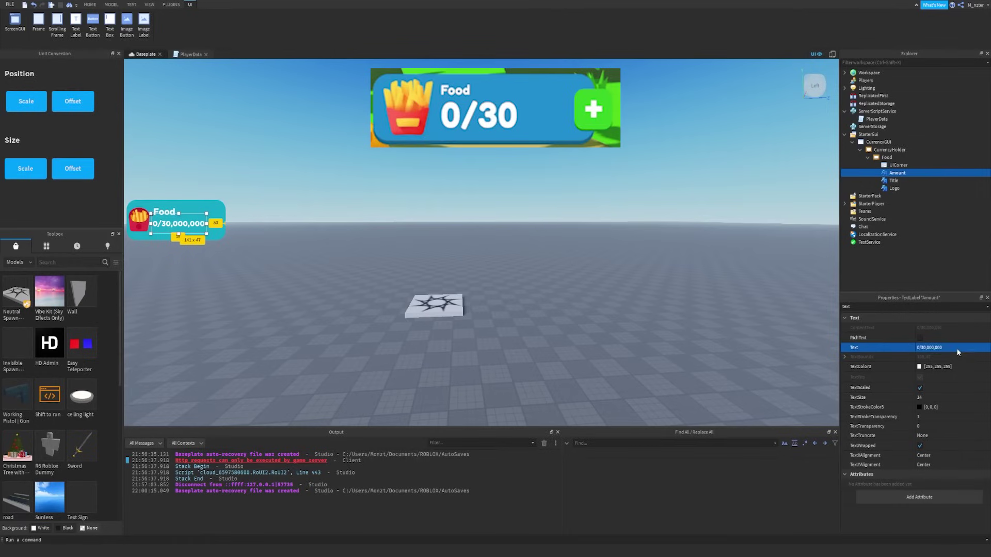
{"action": "left_click", "coordinate": [301, 185]}
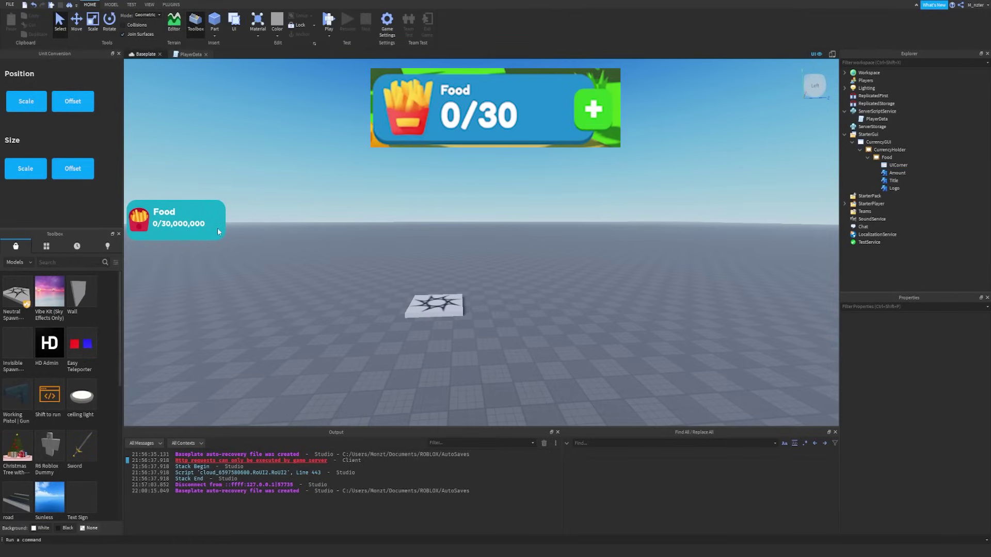
{"action": "left_click", "coordinate": [832, 55]}
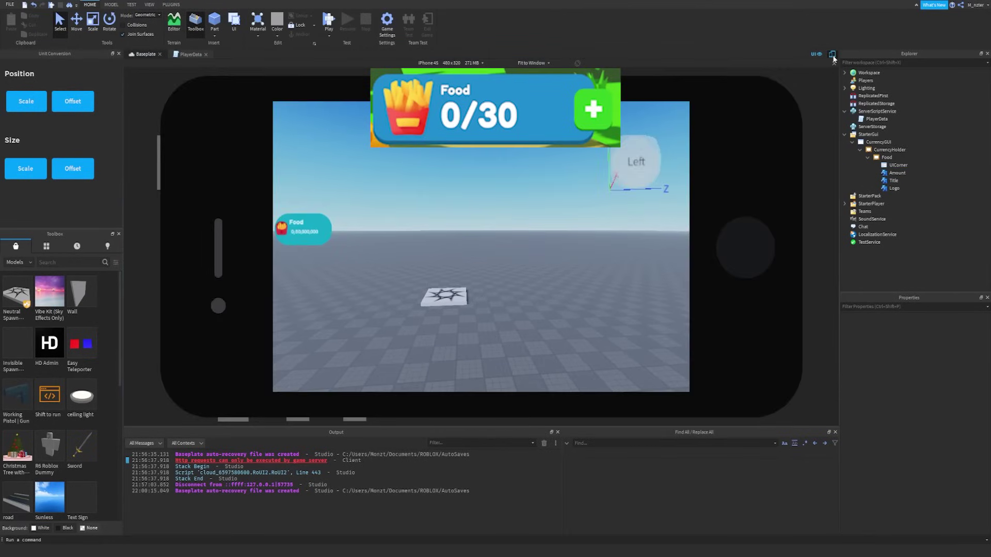
{"action": "left_click", "coordinate": [832, 55]}
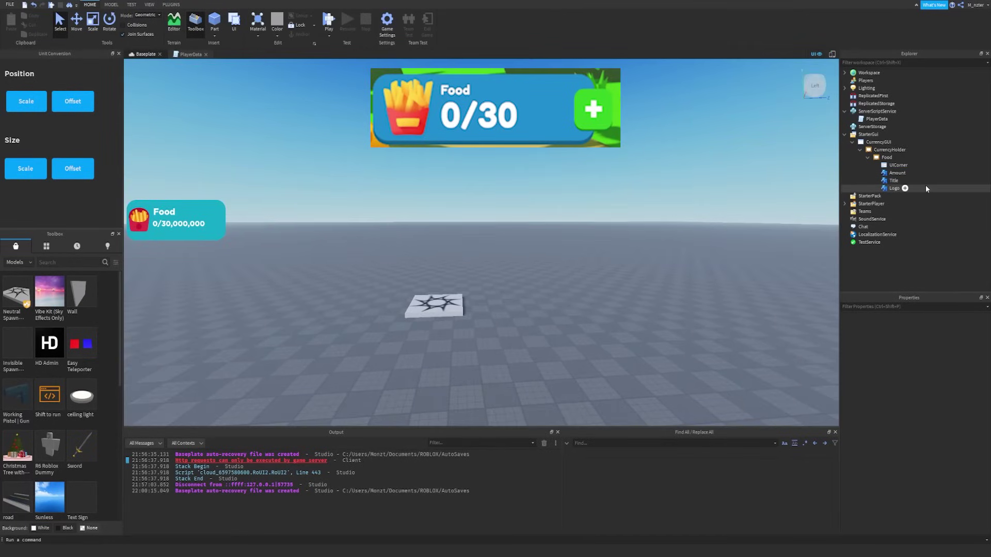
{"action": "key", "text": "ctrl+z"}
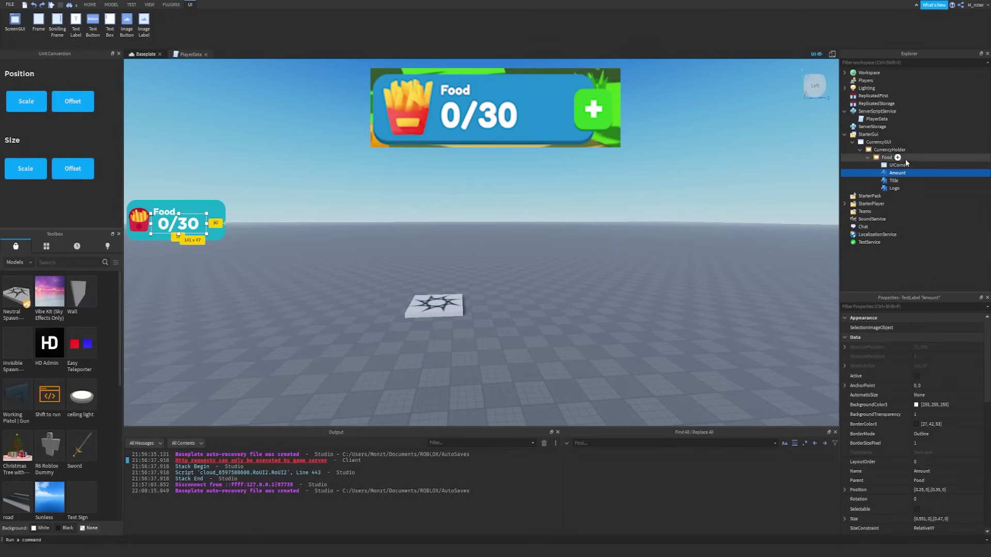
- Add a TextButton named Purchase to the Food frame, shrink it to about 69 by 50 pixels and place it over the frame's right edge
{"action": "left_click", "coordinate": [898, 158]}
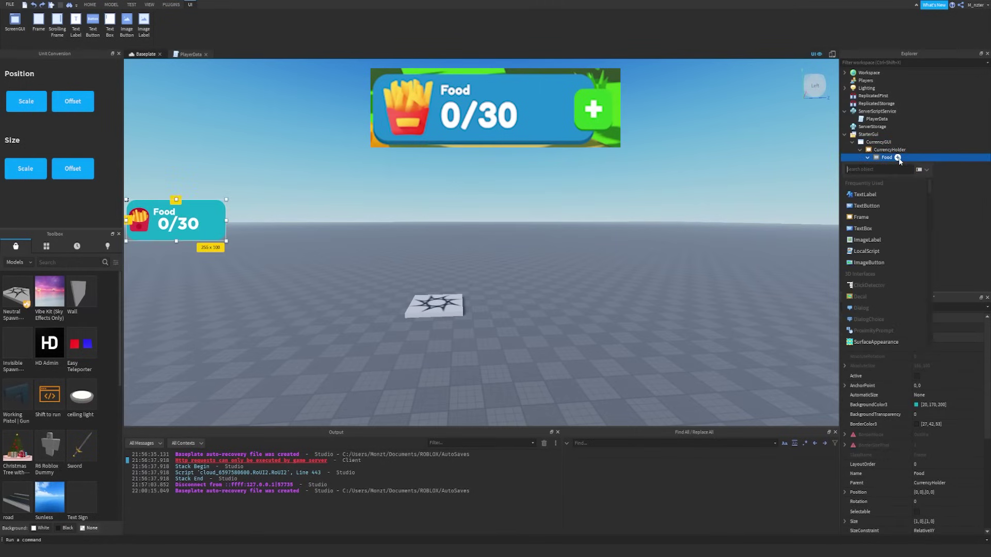
{"action": "left_click", "coordinate": [881, 204]}
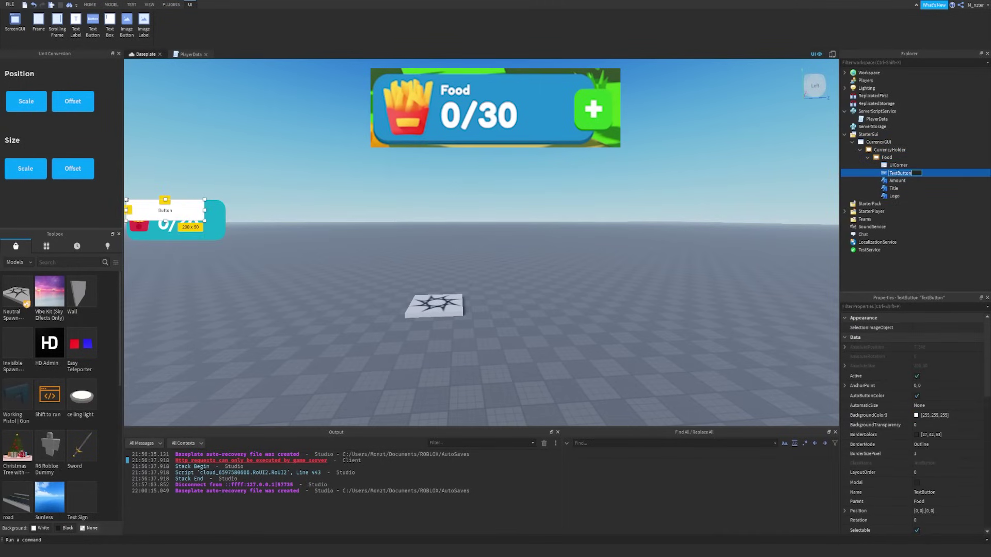
{"action": "type", "text": "Purchase"}
{"action": "key", "text": "Return"}
{"action": "left_click_drag", "start_coordinate": [166, 213], "coordinate": [229, 226]}
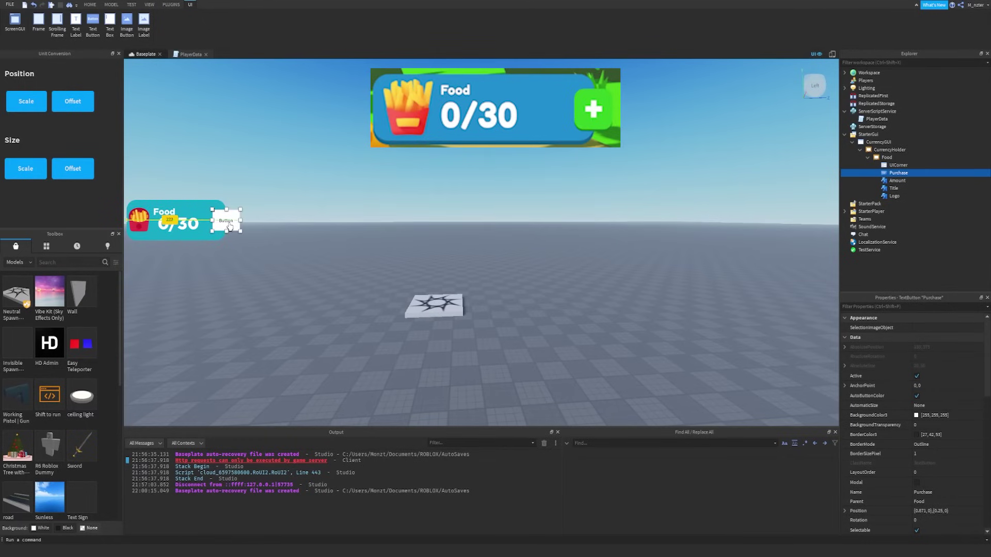
- Replace the Purchase button's Text with a plus sign
{"action": "left_click", "coordinate": [908, 306]}
{"action": "type", "text": "text"}
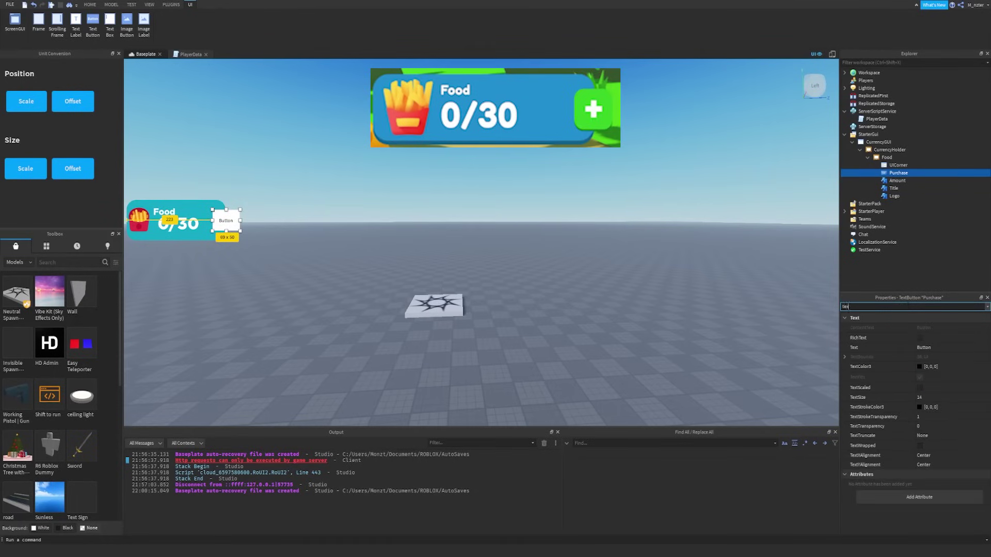
{"action": "left_click", "coordinate": [929, 348]}
{"action": "key", "text": "BackSpace"}
{"action": "key", "text": "Return"}
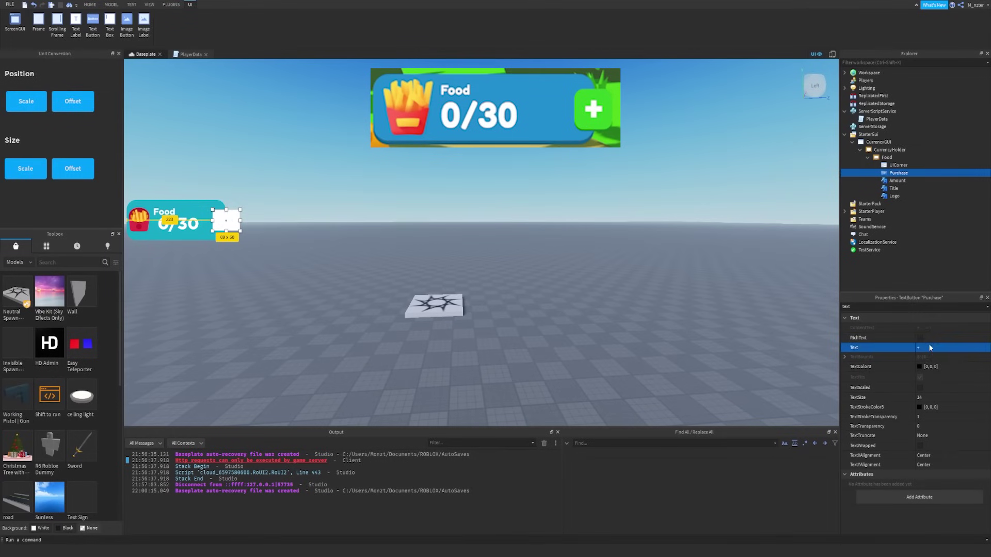
- Set the Purchase button's BackgroundColor3 to bright green (0, 255, 42)
{"action": "left_click", "coordinate": [918, 305]}
{"action": "type", "text": "b"}
{"action": "key", "text": "BackSpace"}
{"action": "key", "text": "BackSpace"}
{"action": "key", "text": "BackSpace"}
{"action": "key", "text": "BackSpace"}
{"action": "key", "text": "BackSpace"}
{"action": "type", "text": "bac"}
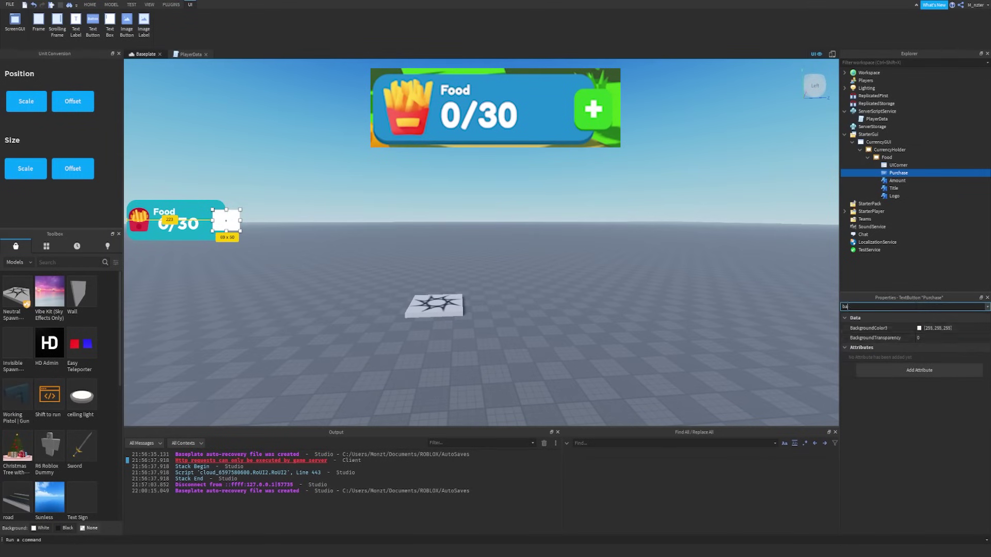
{"action": "left_click", "coordinate": [929, 328]}
{"action": "left_click_drag", "start_coordinate": [542, 250], "coordinate": [545, 204]}
{"action": "left_click", "coordinate": [548, 349]}
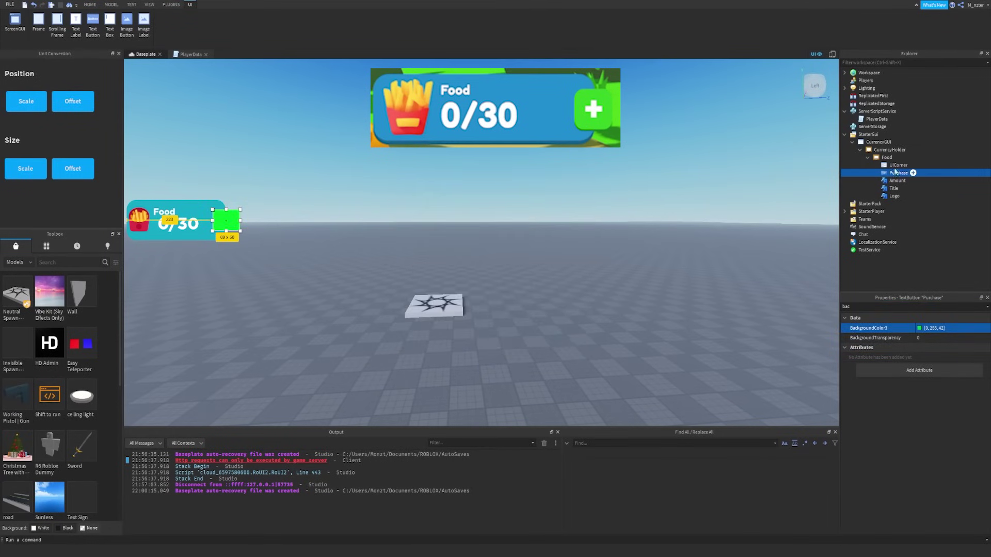
- Duplicate the Food frame's UICorner and move the copy into the Purchase button
{"action": "left_click", "coordinate": [894, 165]}
{"action": "key", "text": "ctrl+d"}
{"action": "left_click_drag", "start_coordinate": [897, 172], "coordinate": [898, 180]}
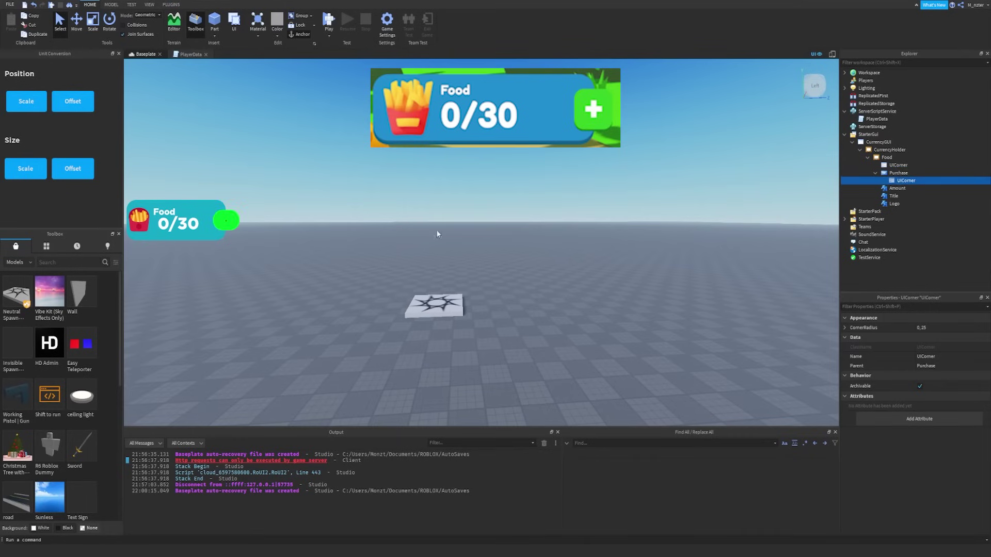
- Narrow the Purchase button to about 58 by 50 pixels and set its AnchorPoint to 0, 0.5
{"action": "left_click", "coordinate": [897, 174]}
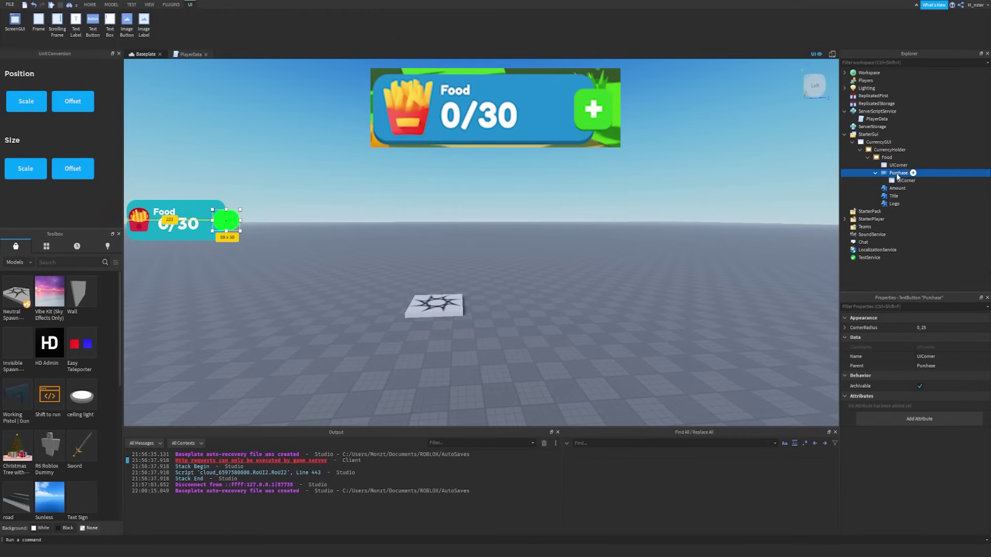
{"action": "left_click_drag", "start_coordinate": [237, 226], "coordinate": [230, 227]}
{"action": "left_click", "coordinate": [923, 307]}
{"action": "type", "text": "po"}
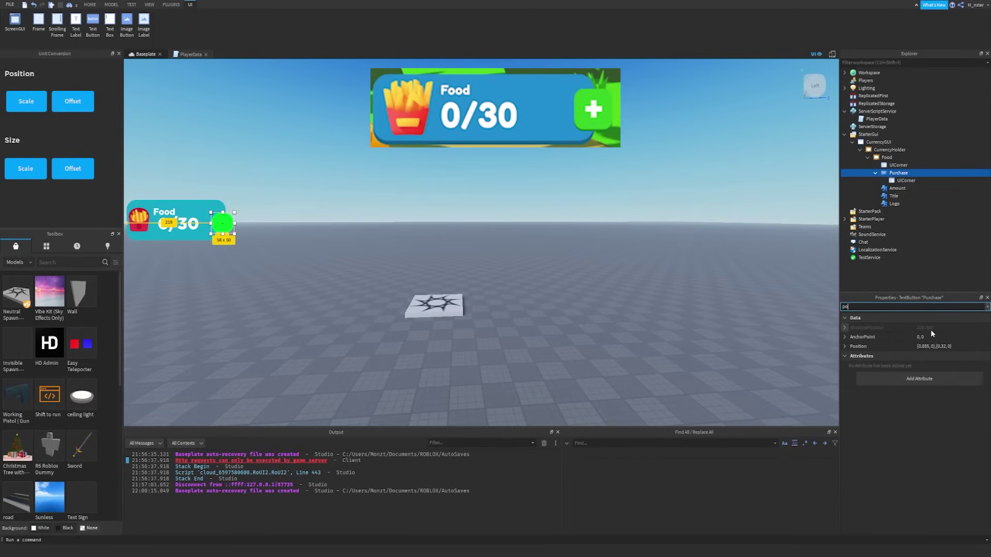
{"action": "left_click", "coordinate": [931, 338]}
{"action": "key", "text": "BackSpace"}
{"action": "type", "text": "0, 0.5"}
{"action": "key", "text": "Return"}
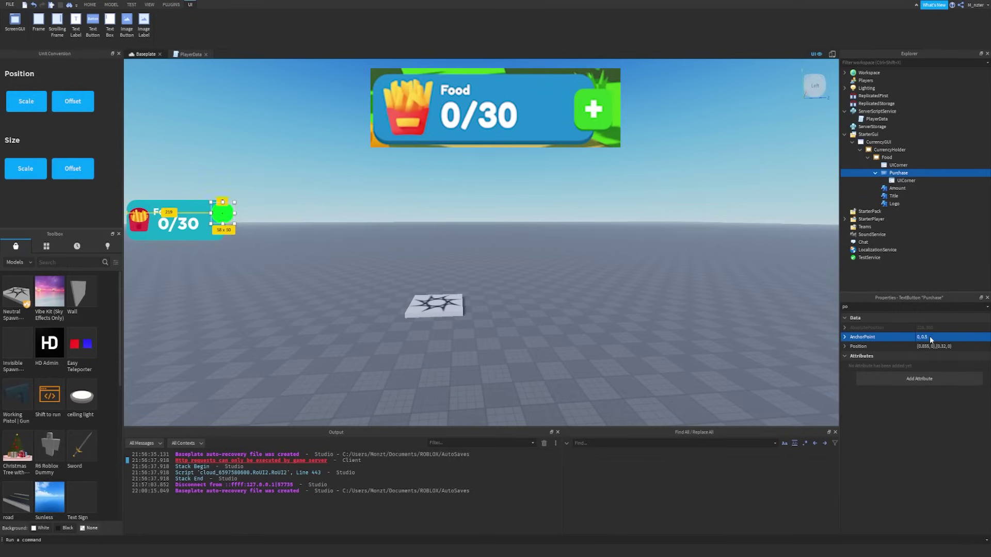
- Centre the Purchase button vertically in the Food frame by setting its Position's Y scale to 0.5
{"action": "left_click", "coordinate": [934, 346]}
{"action": "left_click", "coordinate": [944, 347]}
{"action": "key", "text": "BackSpace"}
{"action": "key", "text": "BackSpace"}
{"action": "type", "text": "5"}
{"action": "key", "text": "Return"}
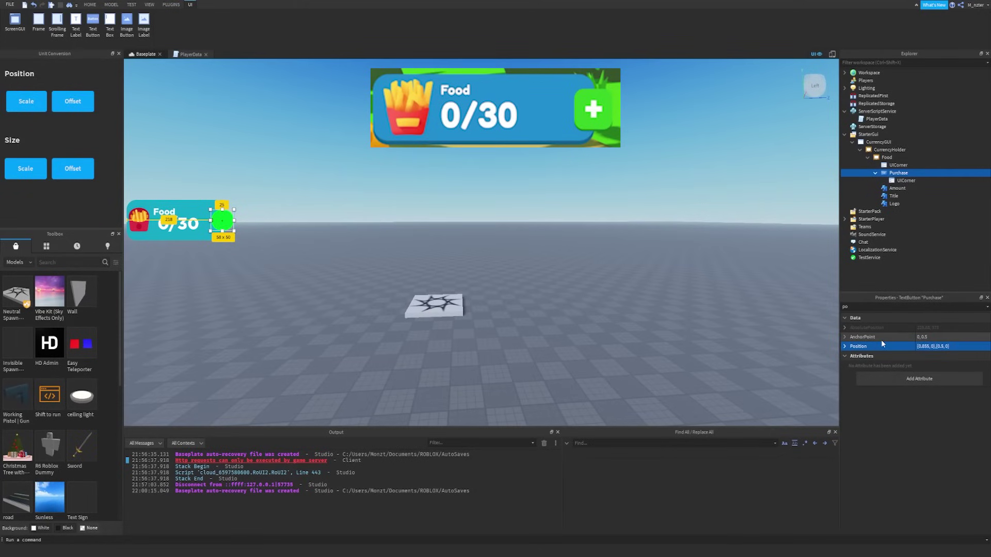
{"action": "left_click", "coordinate": [768, 320]}
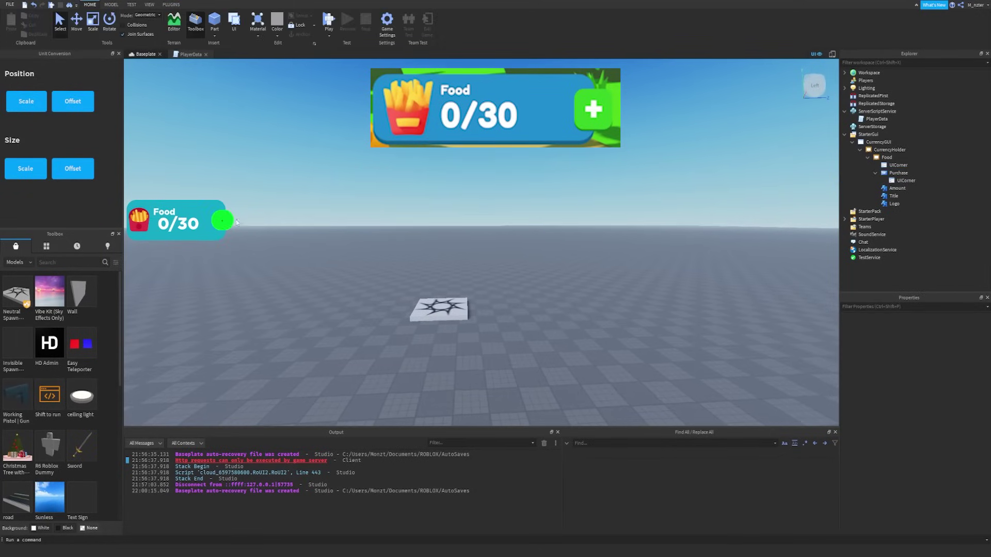
- Reduce the CornerRadius of the Purchase button's UICorner so the button becomes a square with small rounded corners
{"action": "left_click", "coordinate": [960, 174]}
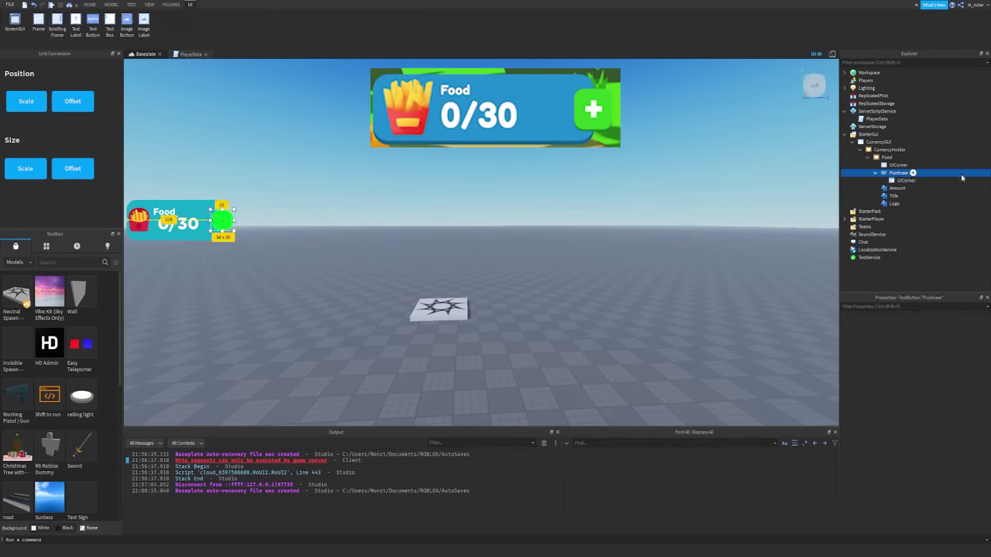
{"action": "left_click", "coordinate": [924, 180]}
{"action": "left_click", "coordinate": [958, 328]}
{"action": "type", "text": "0,2"}
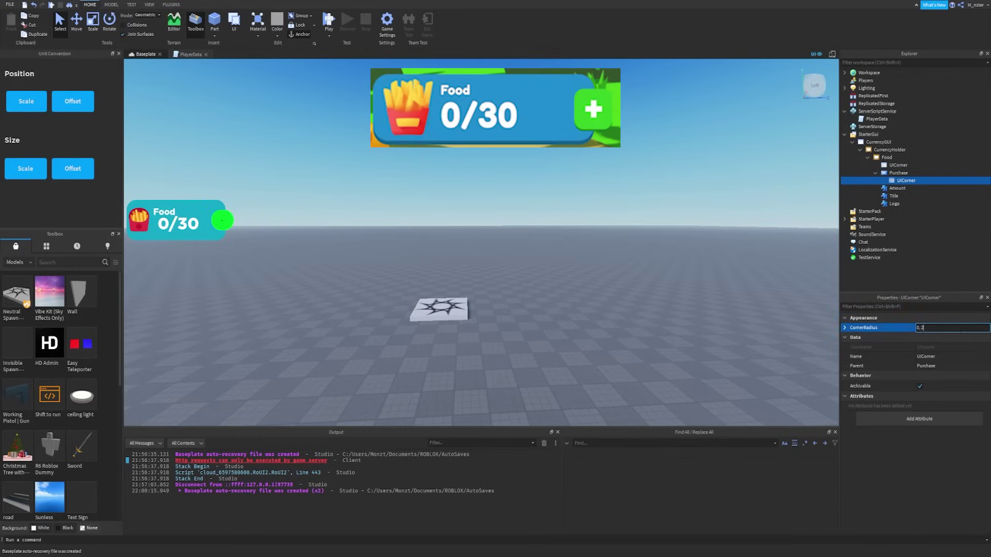
{"action": "type", "text": "5"}
{"action": "key", "text": "Return"}
- Darken the Purchase button's BackgroundColor3 to green (0, 188, 28)
{"action": "left_click", "coordinate": [923, 173]}
{"action": "left_click", "coordinate": [929, 307]}
{"action": "type", "text": "bac"}
{"action": "left_click", "coordinate": [919, 328]}
{"action": "left_click", "coordinate": [584, 241]}
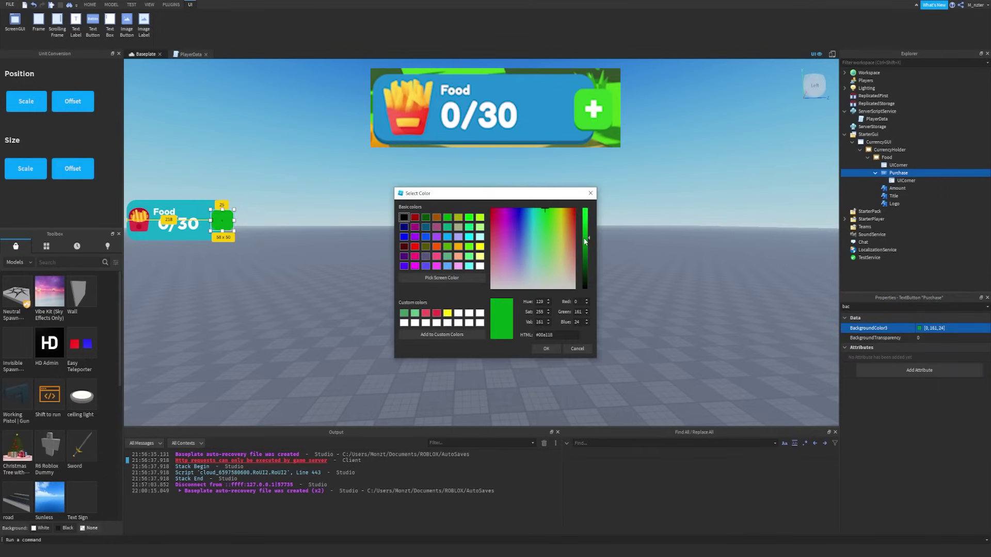
{"action": "left_click_drag", "start_coordinate": [585, 241], "coordinate": [590, 229]}
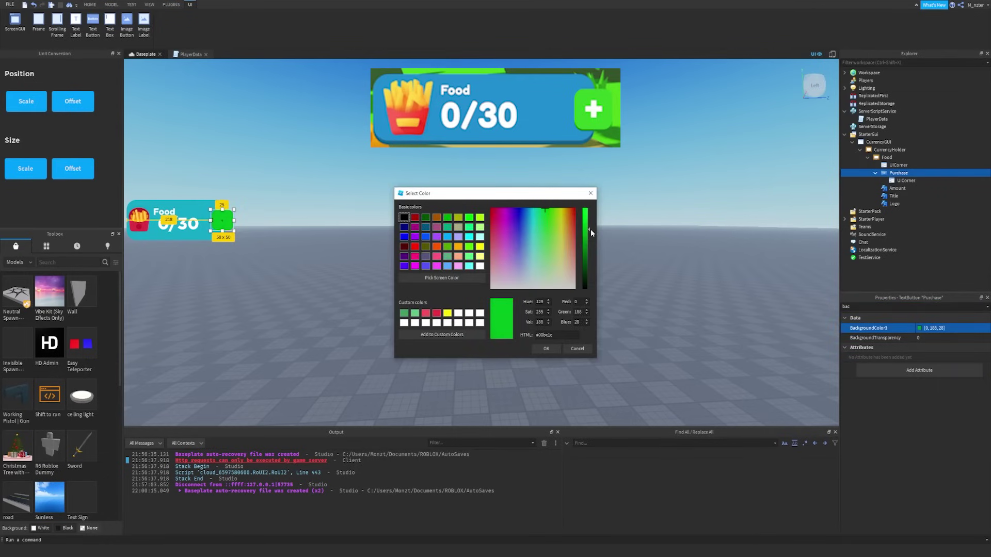
{"action": "left_click", "coordinate": [545, 349]}
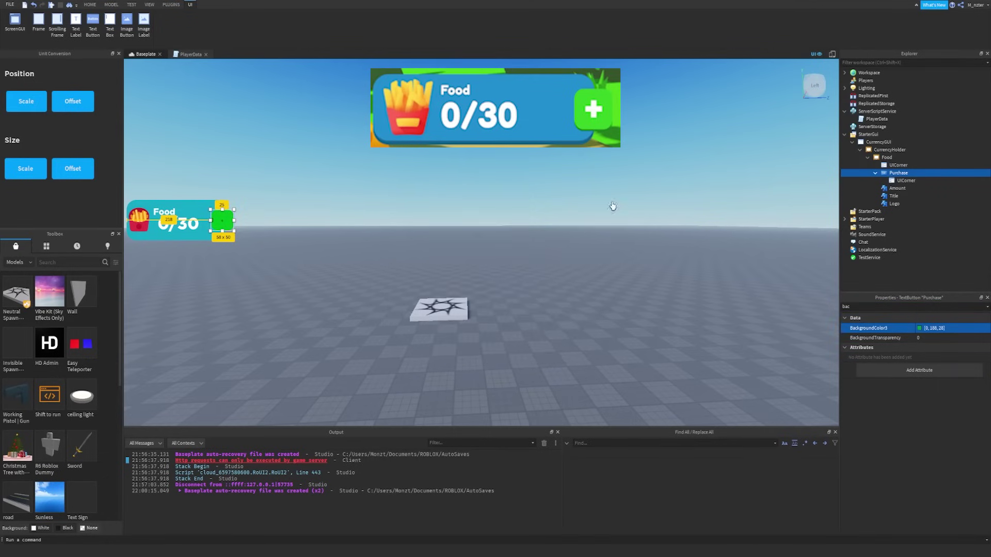
- Enable TextScaled on the Purchase button's plus sign and set its TextColor3 to white
{"action": "left_click", "coordinate": [911, 307]}
{"action": "key", "text": "BackSpace"}
{"action": "key", "text": "BackSpace"}
{"action": "key", "text": "BackSpace"}
{"action": "type", "text": "text"}
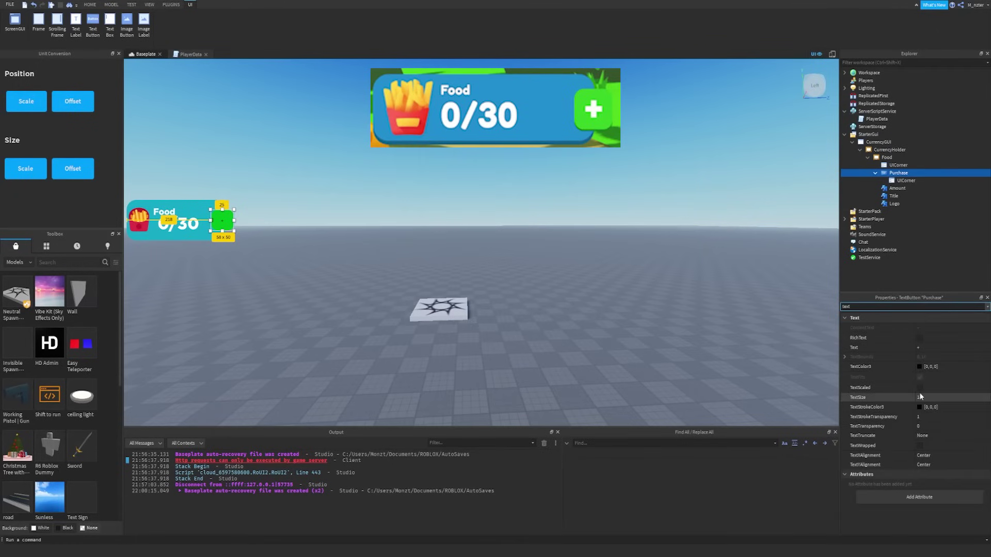
{"action": "left_click", "coordinate": [920, 388]}
{"action": "left_click", "coordinate": [919, 367]}
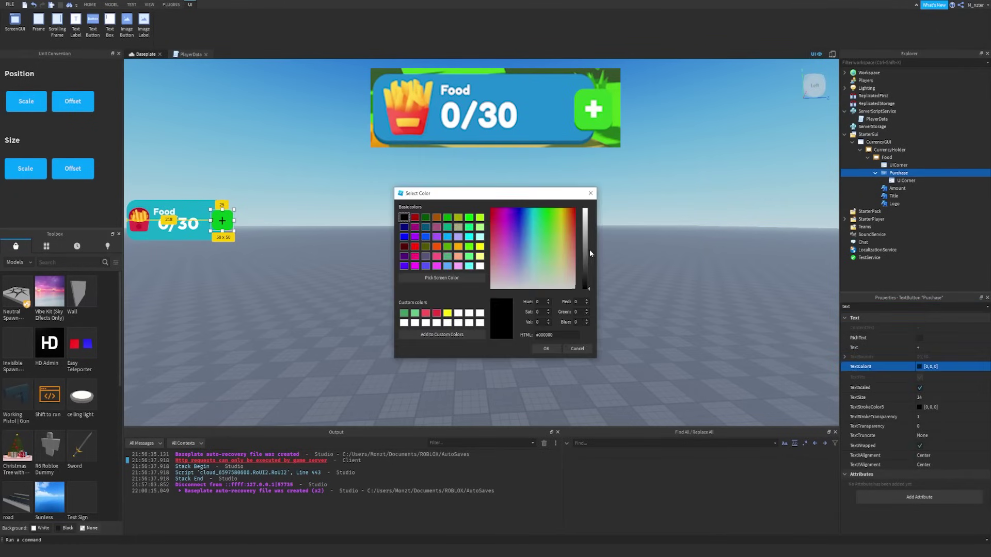
{"action": "left_click_drag", "start_coordinate": [589, 249], "coordinate": [589, 193]}
{"action": "left_click", "coordinate": [543, 348]}
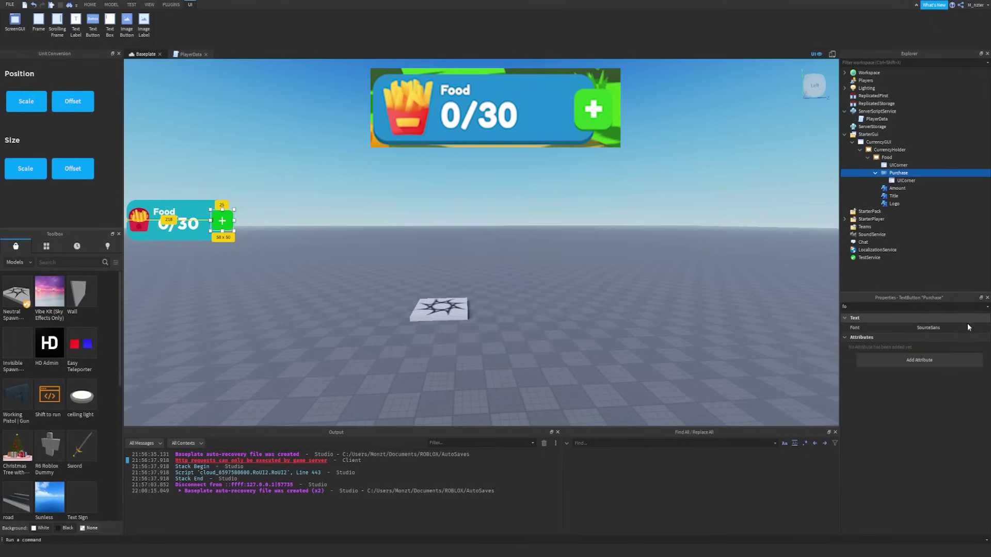
- Change the Purchase button's font to GothamBold
{"action": "left_click", "coordinate": [959, 327]}
{"action": "scroll", "coordinate": [959, 327], "scroll_direction": "down", "scroll_amount": 17}
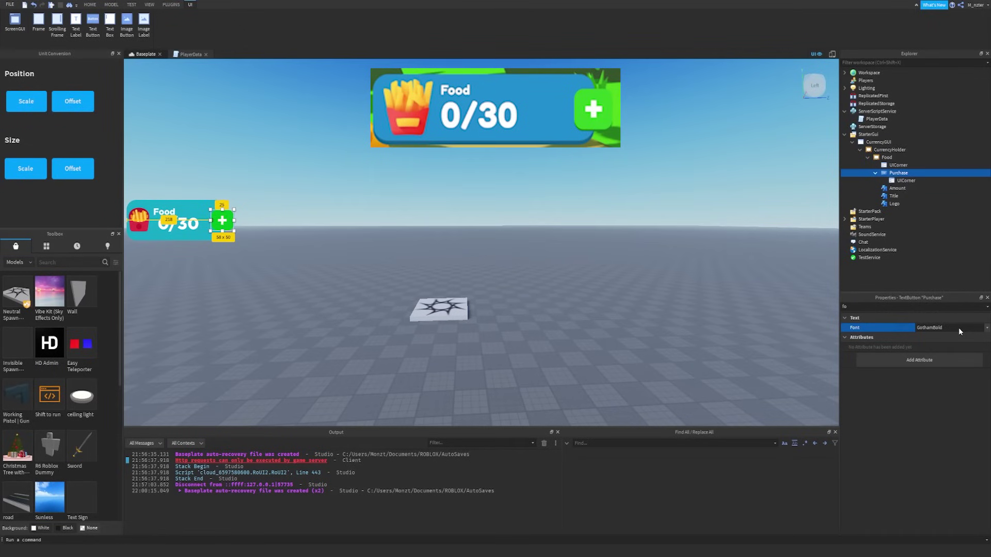
{"action": "left_click", "coordinate": [563, 154]}
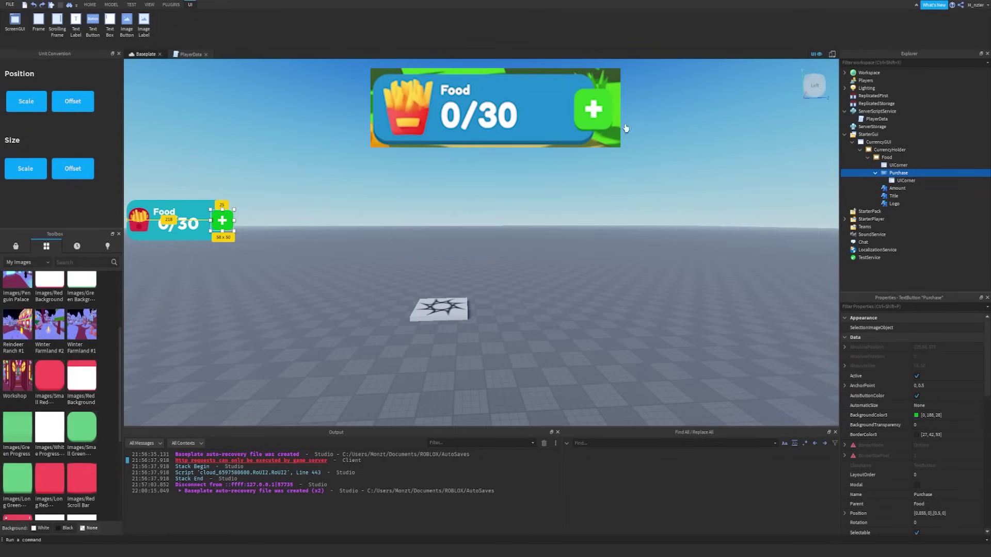
{"action": "left_click", "coordinate": [736, 167]}
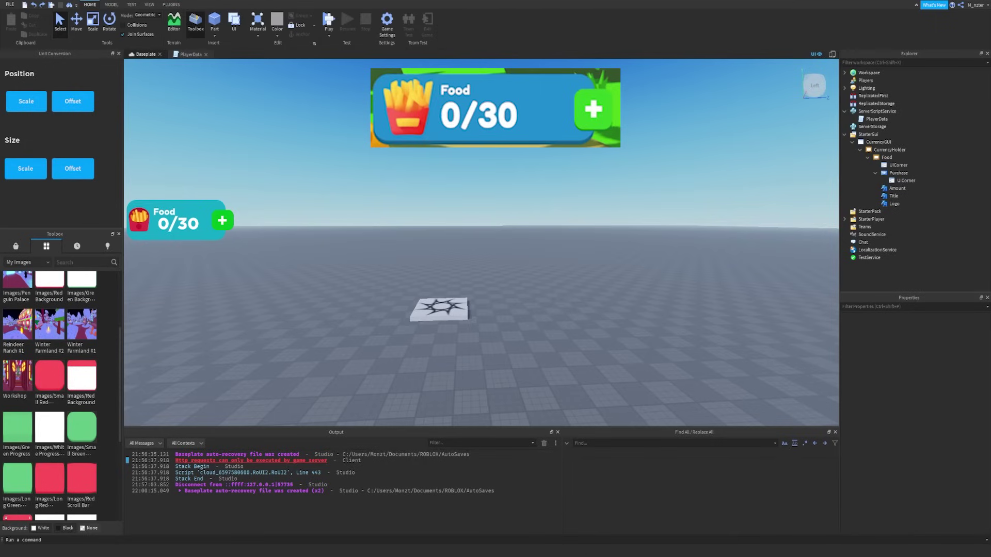
- Review the Purchase, Amount, Title and Logo elements inside the Food frame one by one
{"action": "left_click", "coordinate": [875, 173]}
{"action": "left_click", "coordinate": [893, 174]}
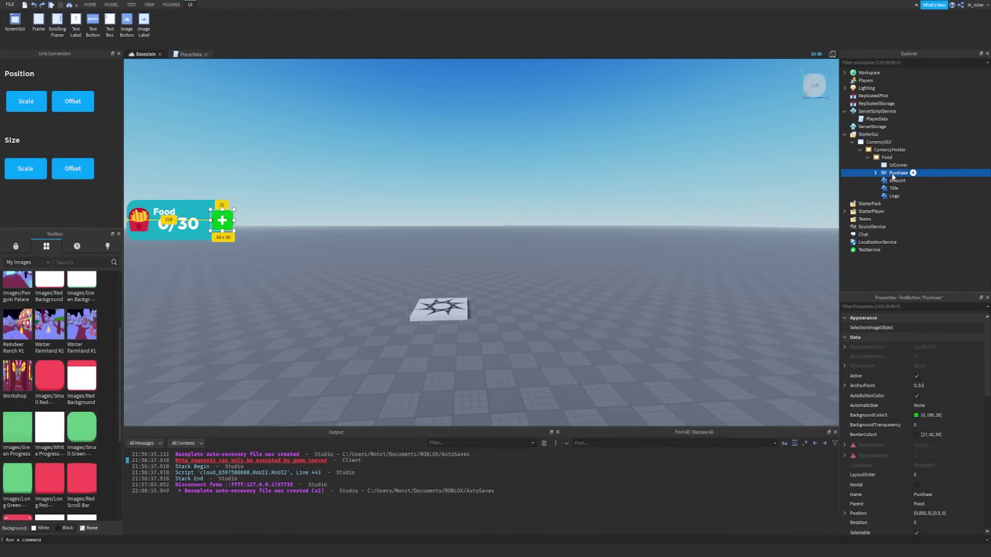
{"action": "left_click", "coordinate": [892, 180]}
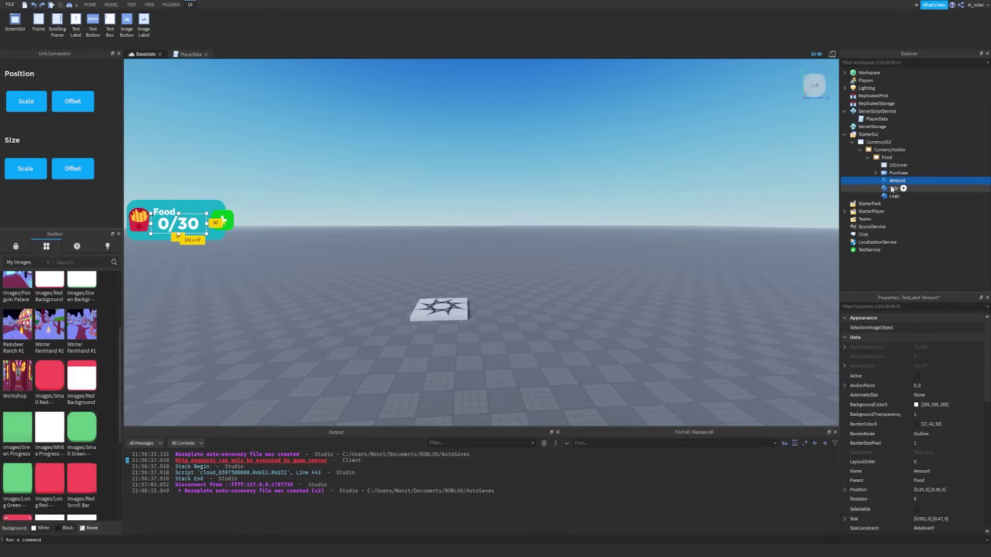
{"action": "left_click", "coordinate": [892, 188]}
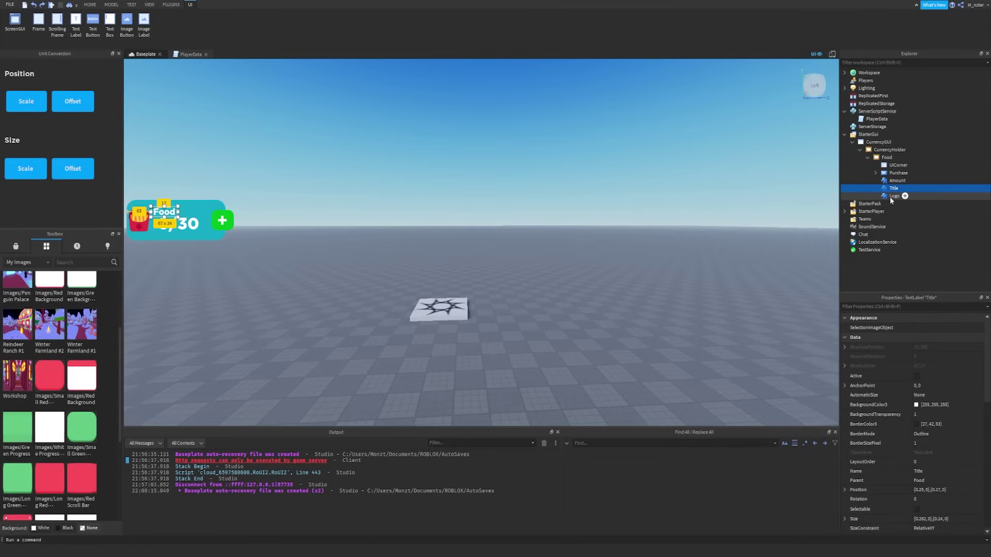
{"action": "left_click", "coordinate": [890, 197]}
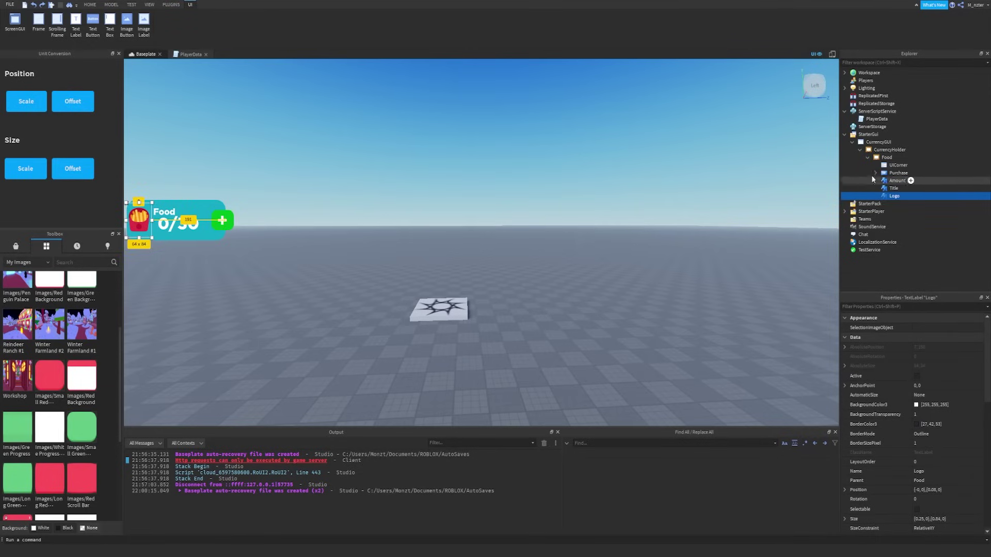
- Duplicate the Food frame inside CurrencyHolder and rename the copy Coins
{"action": "left_click", "coordinate": [867, 159]}
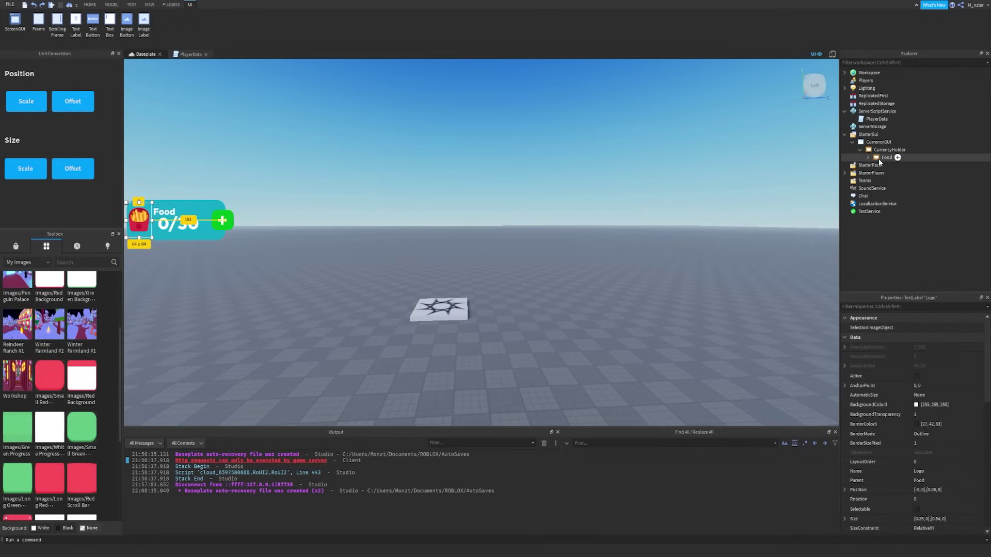
{"action": "left_click", "coordinate": [879, 158]}
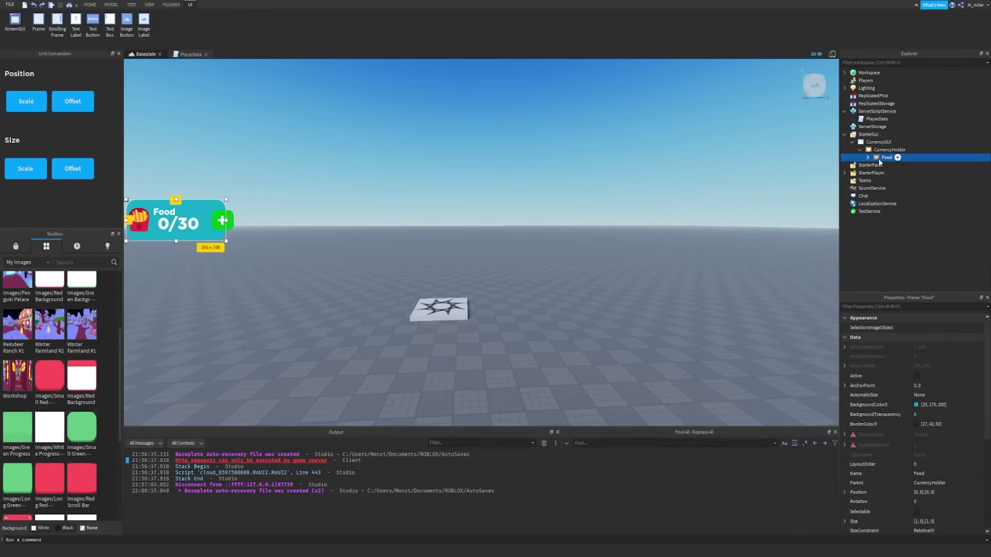
{"action": "key", "text": "ctrl+d"}
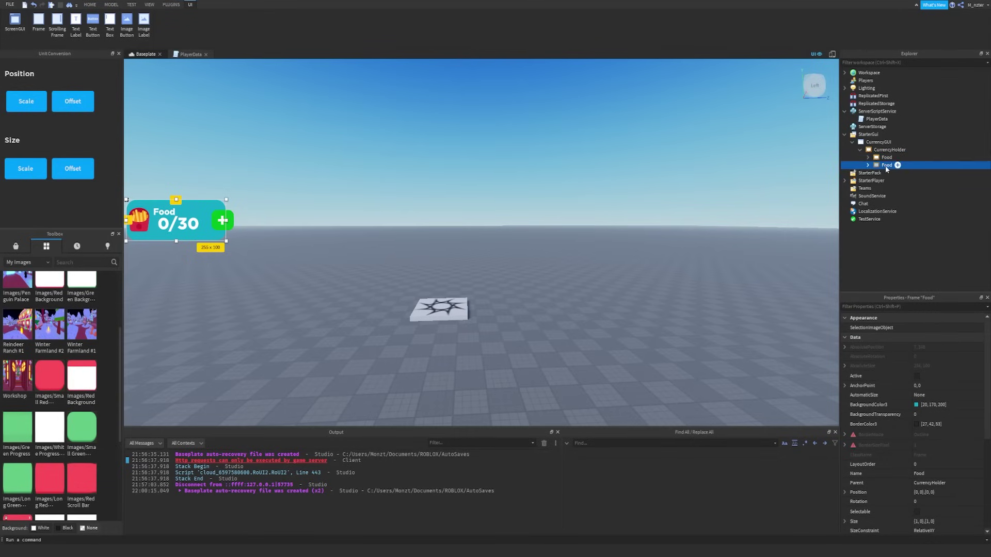
{"action": "double_click", "coordinate": [885, 165]}
{"action": "type", "text": "Coins"}
{"action": "key", "text": "Return"}
- Add a UIListLayout to the CurrencyHolder frame to stack its currency panels
{"action": "left_click", "coordinate": [911, 150]}
{"action": "type", "text": "ui"}
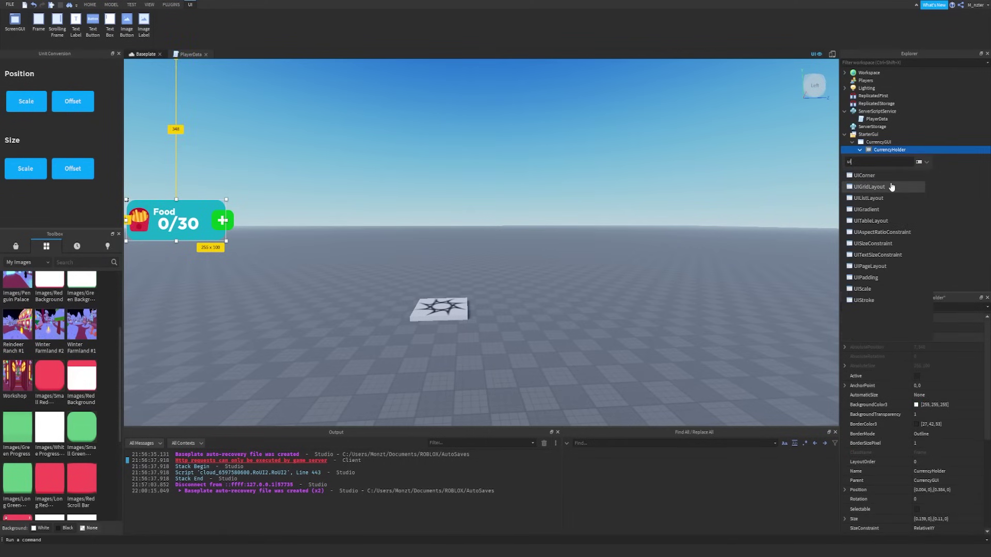
{"action": "left_click", "coordinate": [869, 198]}
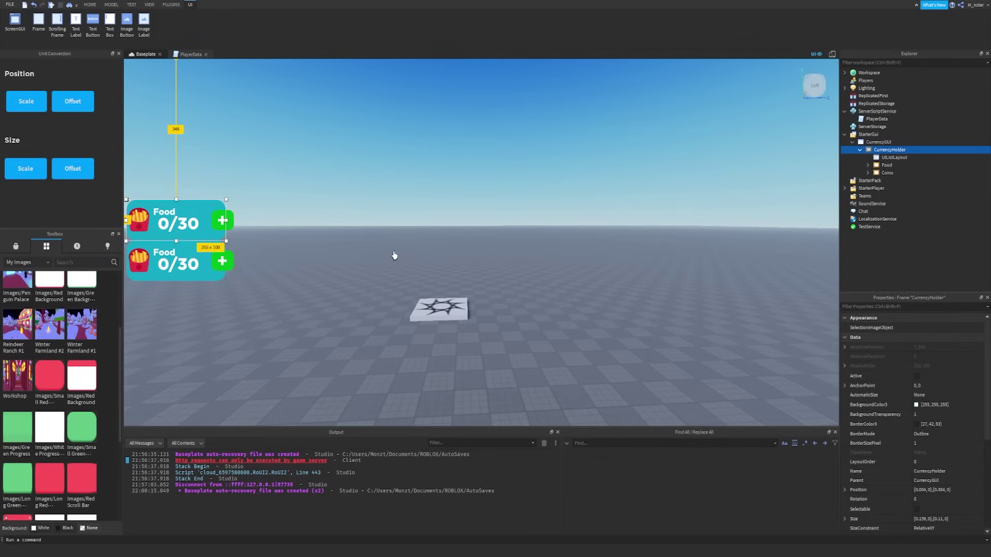
- Delete the Coins frame and replace it with a single fresh duplicate of the Food frame named Coins
{"action": "left_click", "coordinate": [889, 172]}
{"action": "key", "text": "Delete"}
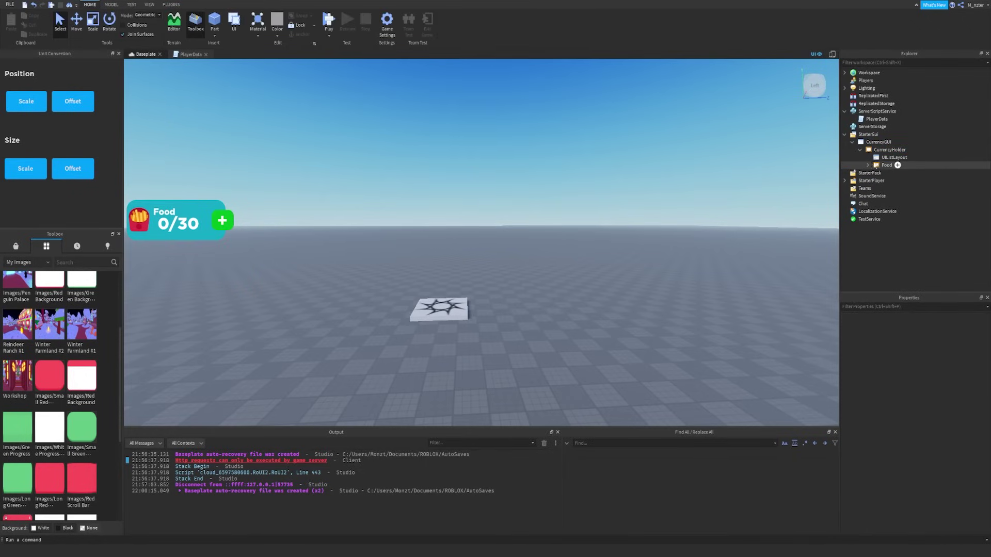
{"action": "left_click", "coordinate": [877, 165]}
{"action": "key", "text": "ctrl+d"}
{"action": "key", "text": "ctrl+d"}
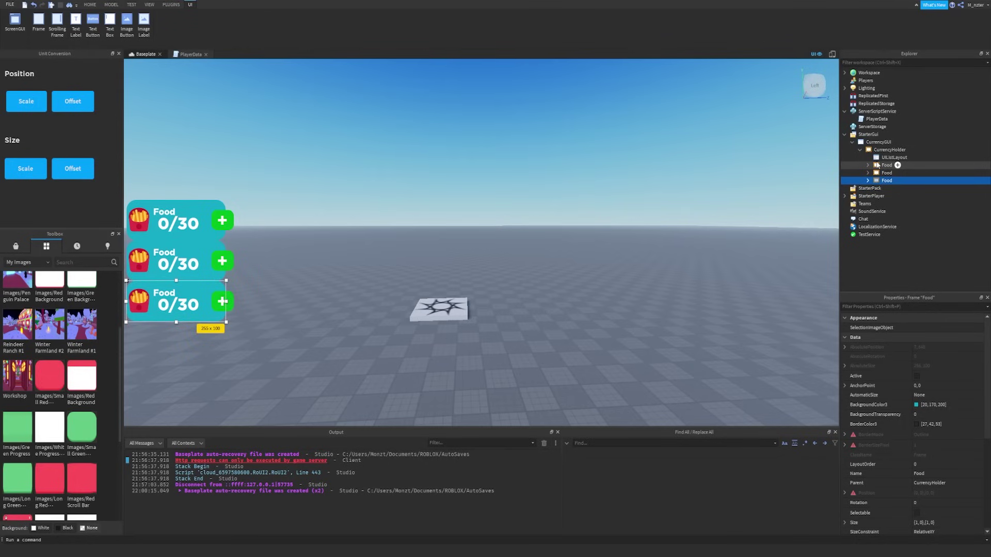
{"action": "key", "text": "Delete"}
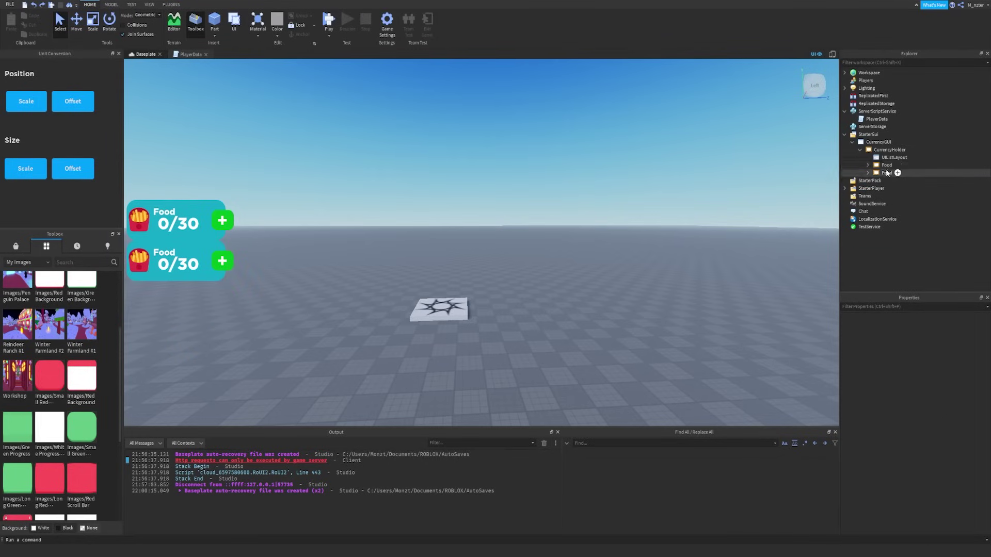
{"action": "left_click", "coordinate": [886, 173]}
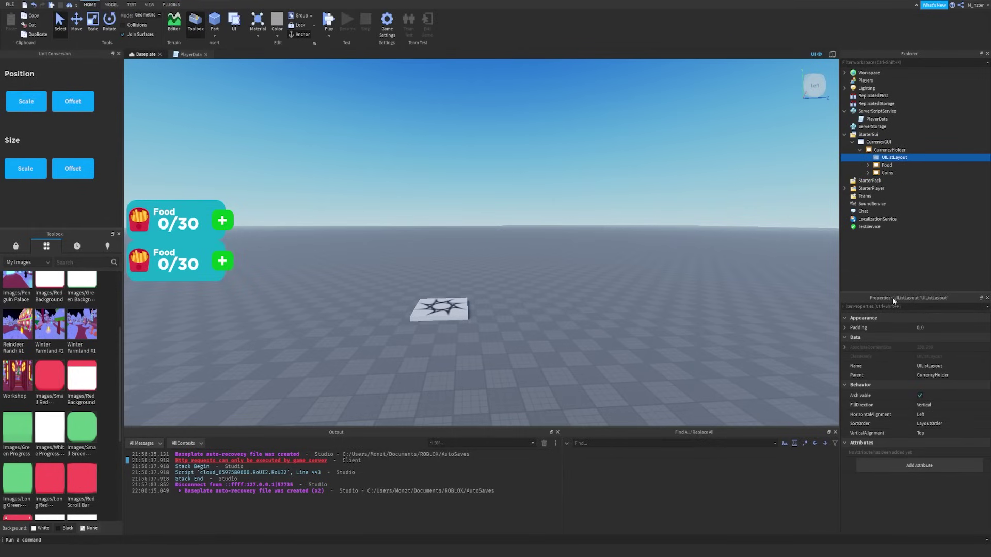
- Try a Padding of 0, 5 on the UIListLayout and settle on 0, 7
{"action": "left_click", "coordinate": [918, 331]}
{"action": "left_click", "coordinate": [920, 328]}
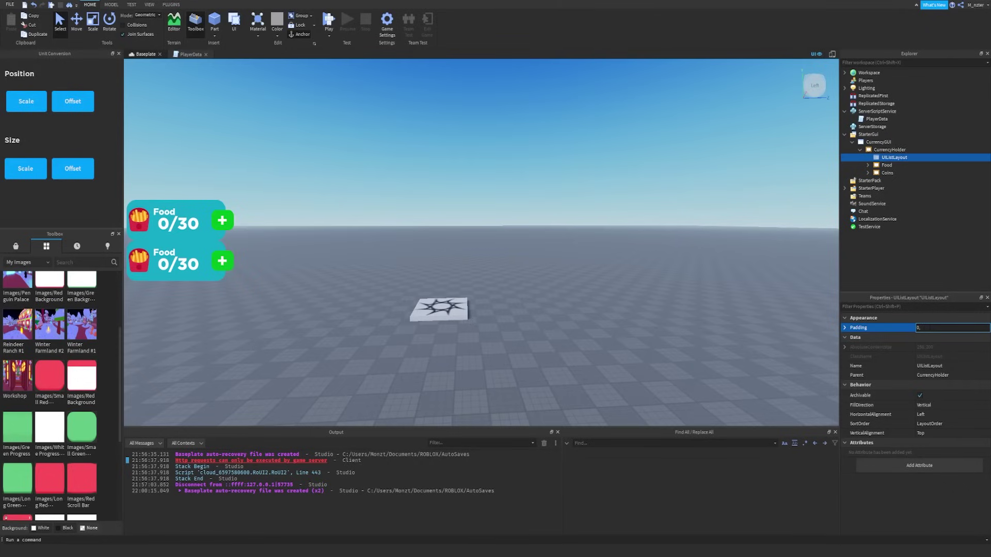
{"action": "type", "text": "5"}
{"action": "key", "text": "Return"}
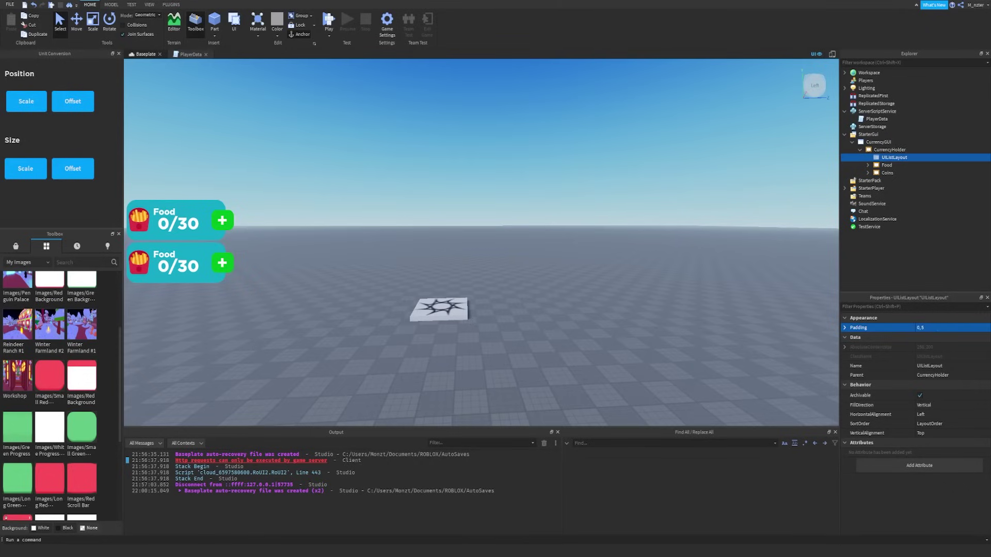
{"action": "left_click", "coordinate": [932, 328]}
{"action": "type", "text": "0,7"}
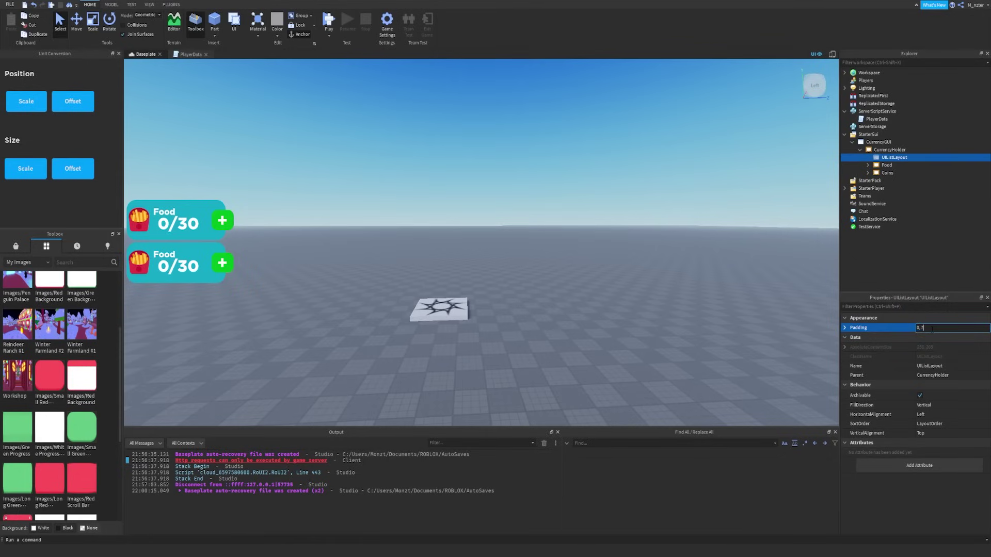
{"action": "key", "text": "Return"}
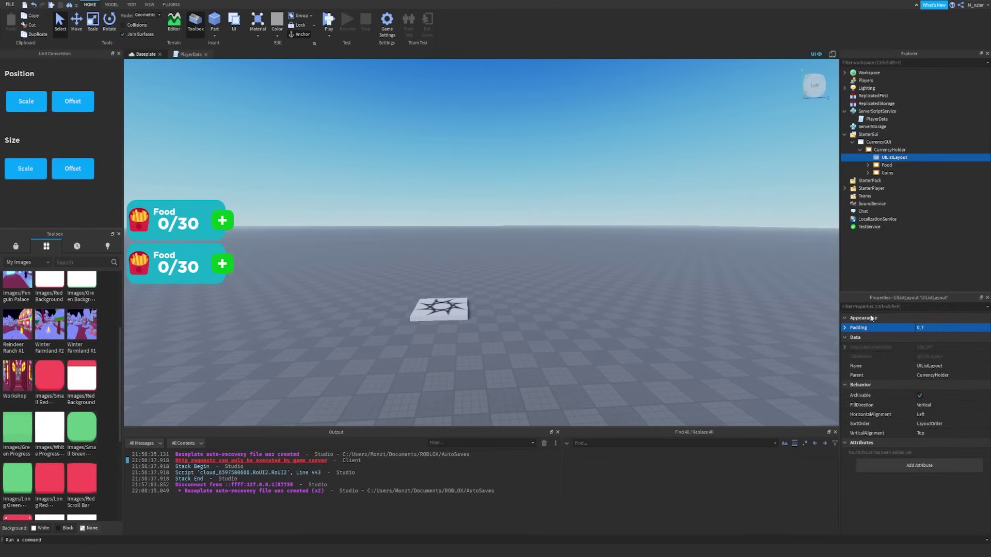
- Duplicate the Coins frame three times to test the list spacing, and undo the three copies
{"action": "left_click", "coordinate": [884, 173]}
{"action": "key", "text": "ctrl+d"}
{"action": "key", "text": "ctrl+d"}
{"action": "key", "text": "ctrl+d"}
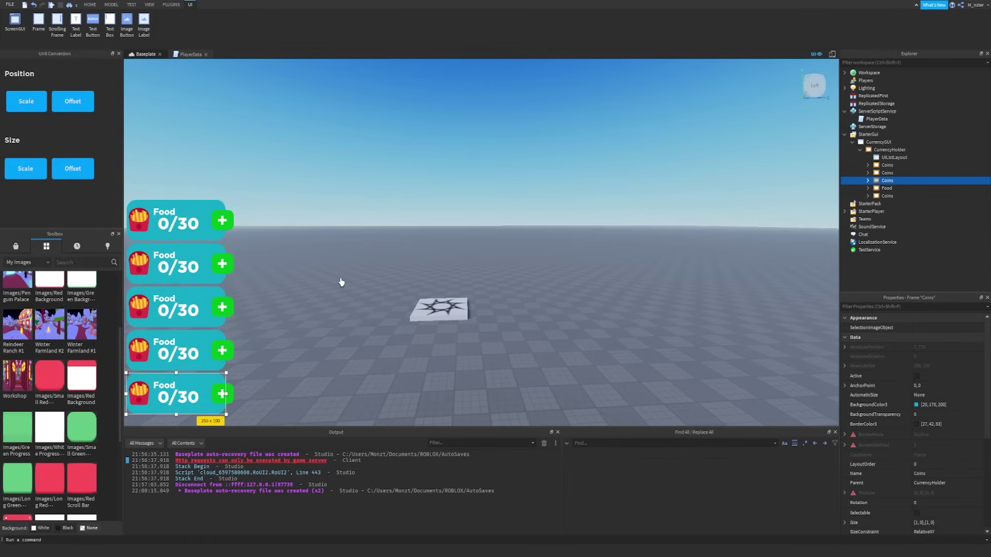
{"action": "key", "text": "ctrl+z"}
{"action": "key", "text": "ctrl+z"}
{"action": "key", "text": "ctrl+z"}
- Set the Coins frame's BackgroundColor3 to golden yellow (255, 185, 21)
{"action": "left_click", "coordinate": [868, 173]}
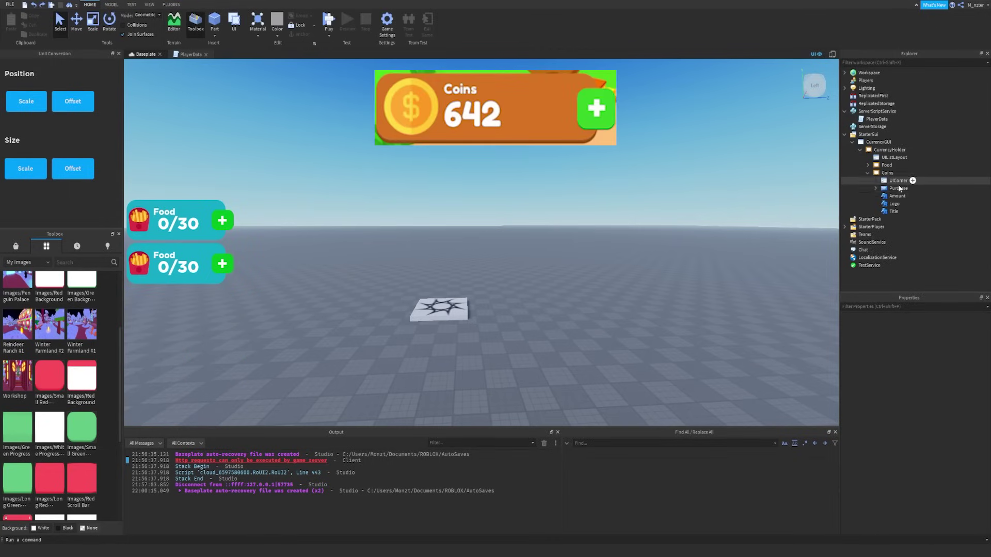
{"action": "left_click", "coordinate": [890, 173]}
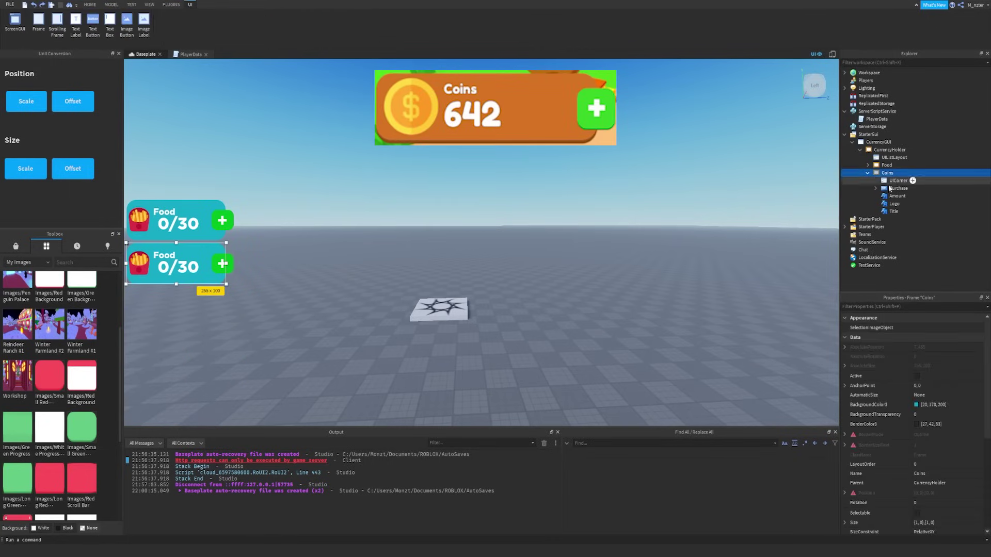
{"action": "left_click", "coordinate": [895, 304]}
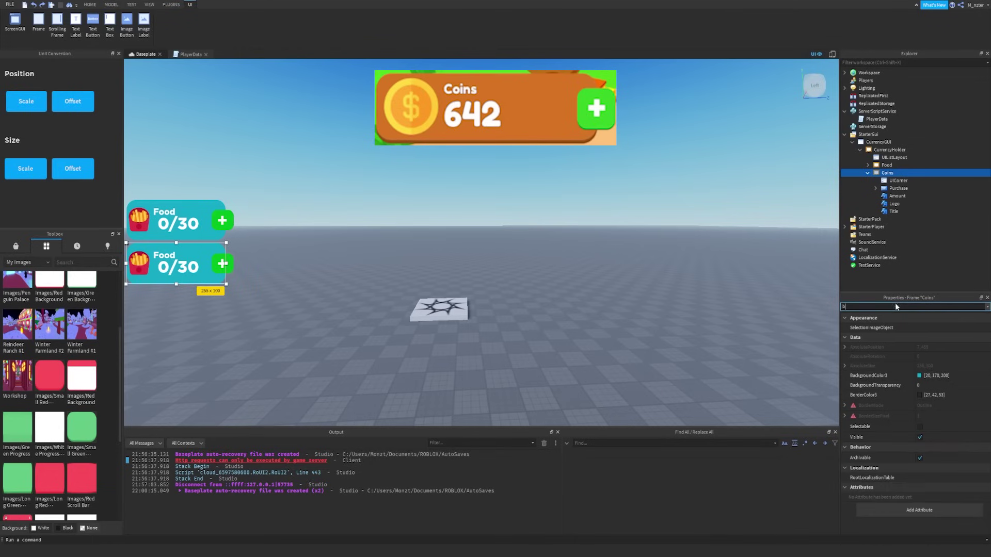
{"action": "type", "text": "bac"}
{"action": "left_click", "coordinate": [921, 327]}
{"action": "left_click_drag", "start_coordinate": [563, 217], "coordinate": [588, 195]}
{"action": "left_click", "coordinate": [565, 214]}
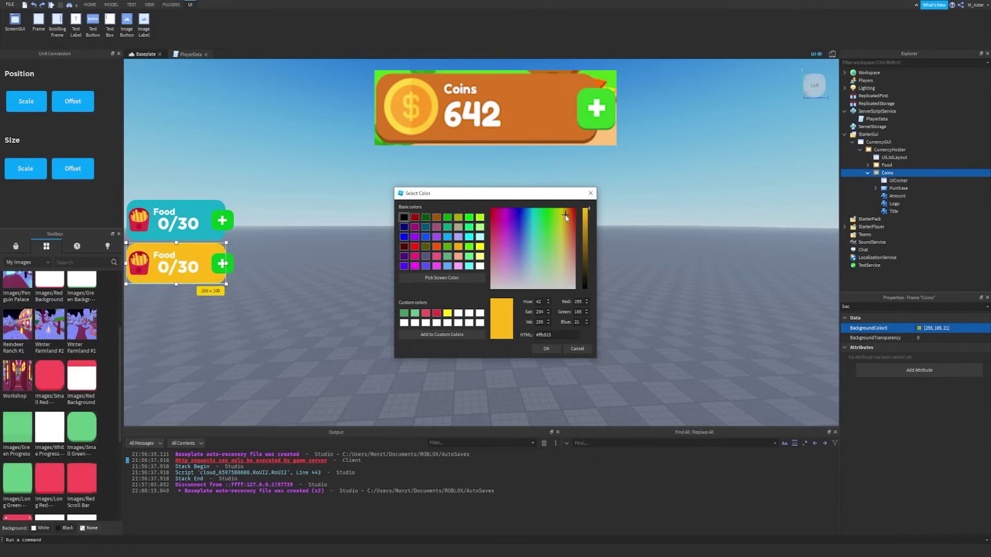
{"action": "left_click", "coordinate": [546, 348]}
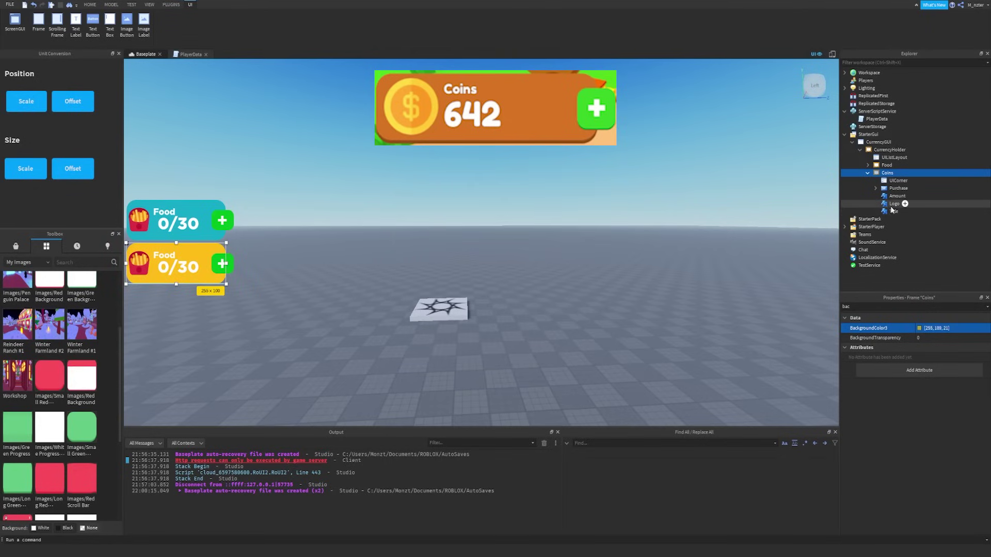
- Open the Coins frame's Logo text for editing and search the emoji picker for "coi"
{"action": "left_click", "coordinate": [892, 204]}
{"action": "left_click", "coordinate": [913, 306]}
{"action": "type", "text": "text"}
{"action": "left_click", "coordinate": [941, 348]}
{"action": "key", "text": "super+period"}
{"action": "type", "text": "coi"}
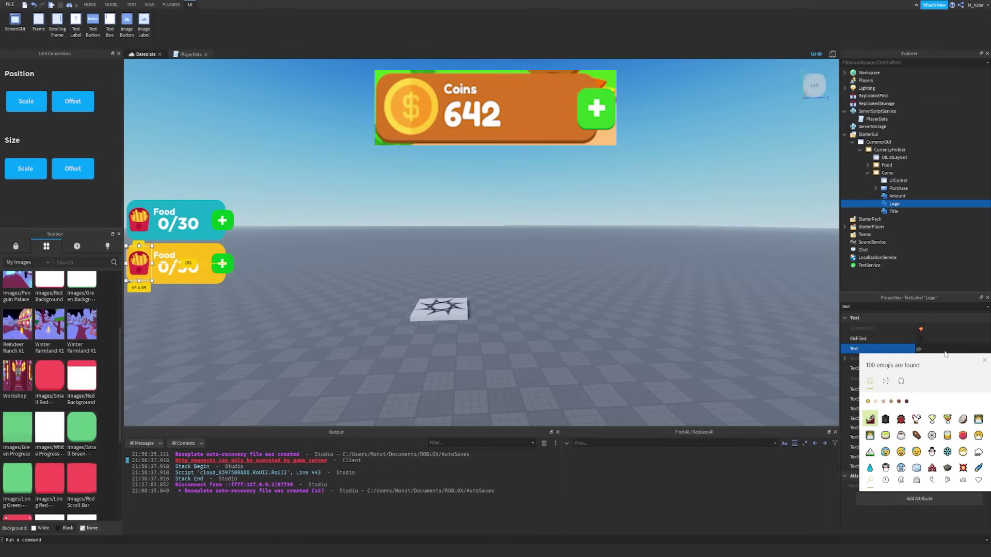
{"action": "key", "text": "BackSpace"}
{"action": "key", "text": "BackSpace"}
{"action": "key", "text": "BackSpace"}
{"action": "key", "text": "Escape"}
- Set the Coins frame's Logo text to the money bag emoji, found by searching the emojis for "mon"
{"action": "type", "text": "mon"}
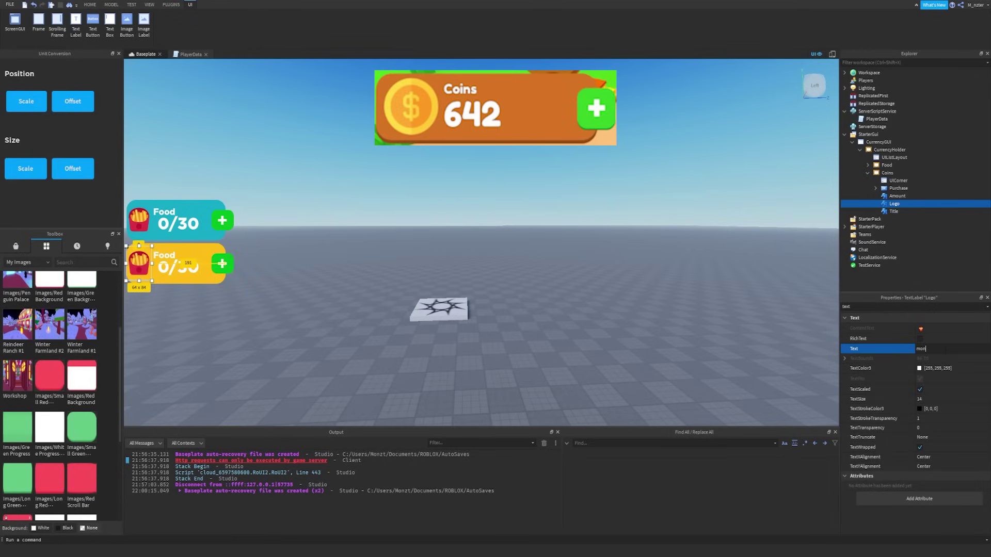
{"action": "key", "text": "super+period"}
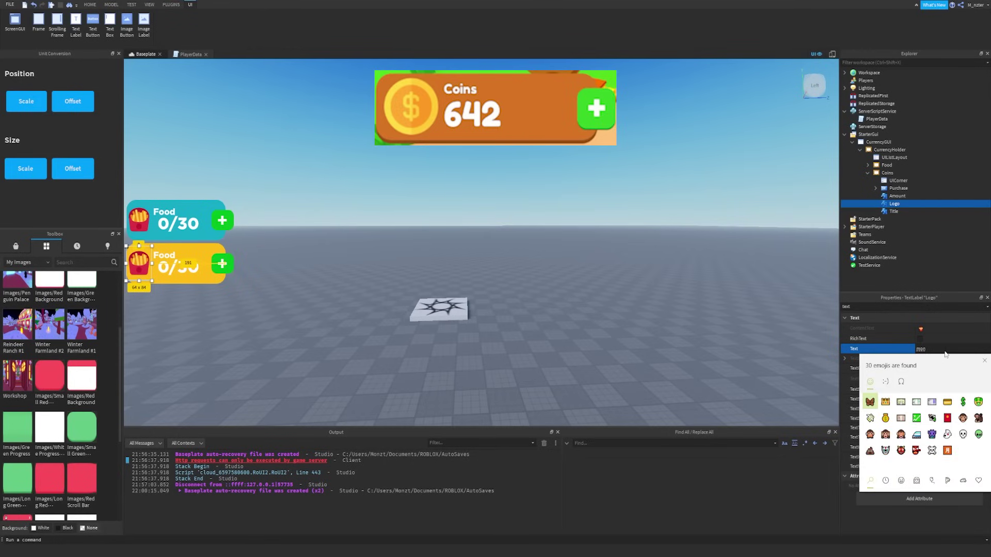
{"action": "key", "text": "Down"}
{"action": "key", "text": "Return"}
{"action": "key", "text": "Return"}
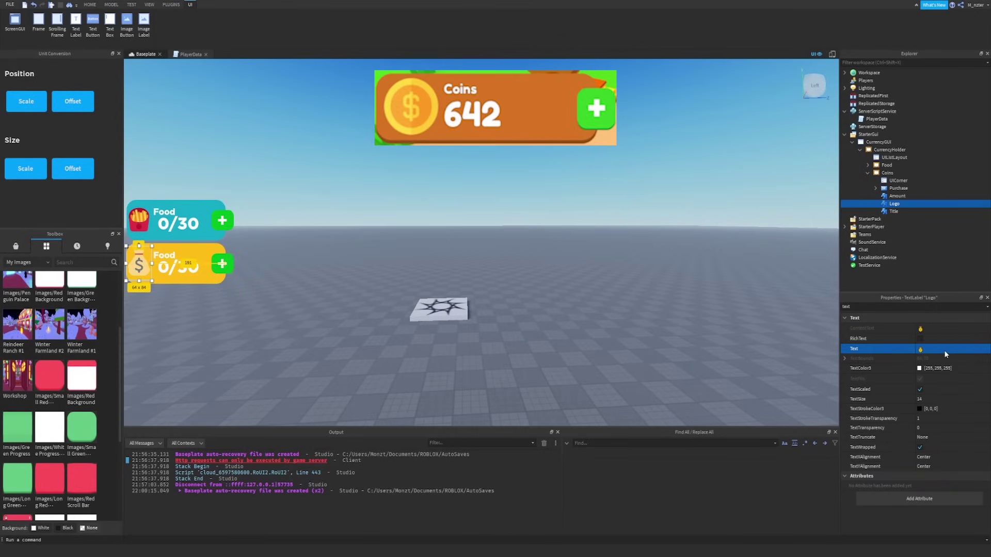
- Set the text of the Coins frame's Title label to "Coins"
{"action": "left_click", "coordinate": [894, 211]}
{"action": "left_click", "coordinate": [924, 307]}
{"action": "type", "text": "text"}
{"action": "left_click", "coordinate": [934, 348]}
{"action": "type", "text": "Coins"}
{"action": "key", "text": "Return"}
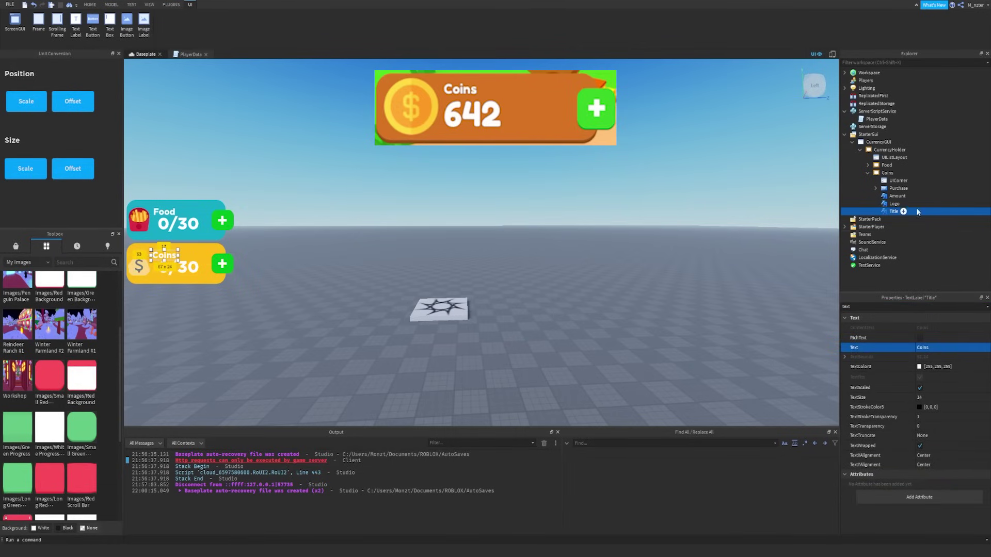
- Set the text of the Coins frame's Amount label to "1,000"
{"action": "left_click", "coordinate": [928, 197]}
{"action": "left_click", "coordinate": [919, 307]}
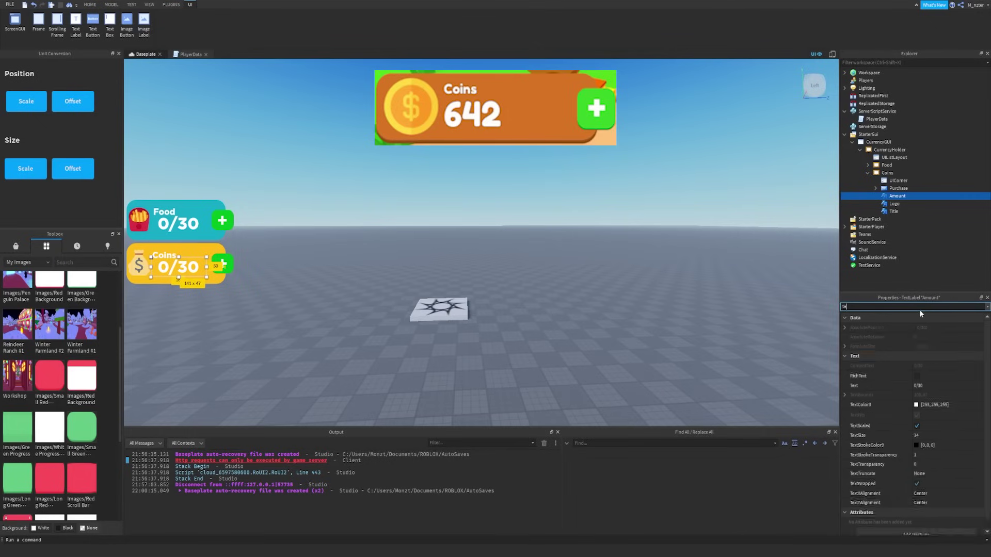
{"action": "left_click", "coordinate": [928, 349]}
{"action": "type", "text": "1,000"}
{"action": "key", "text": "Return"}
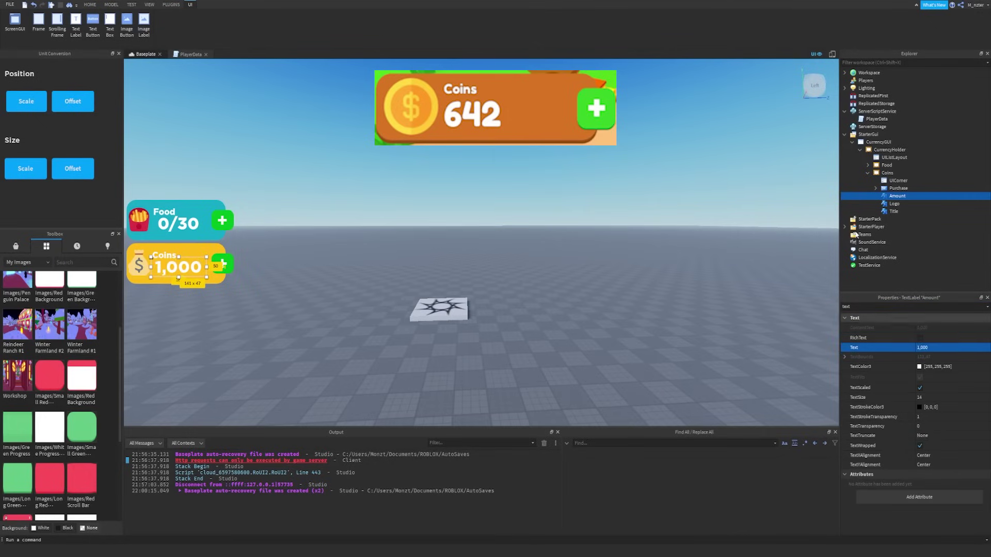
{"action": "left_click", "coordinate": [672, 121]}
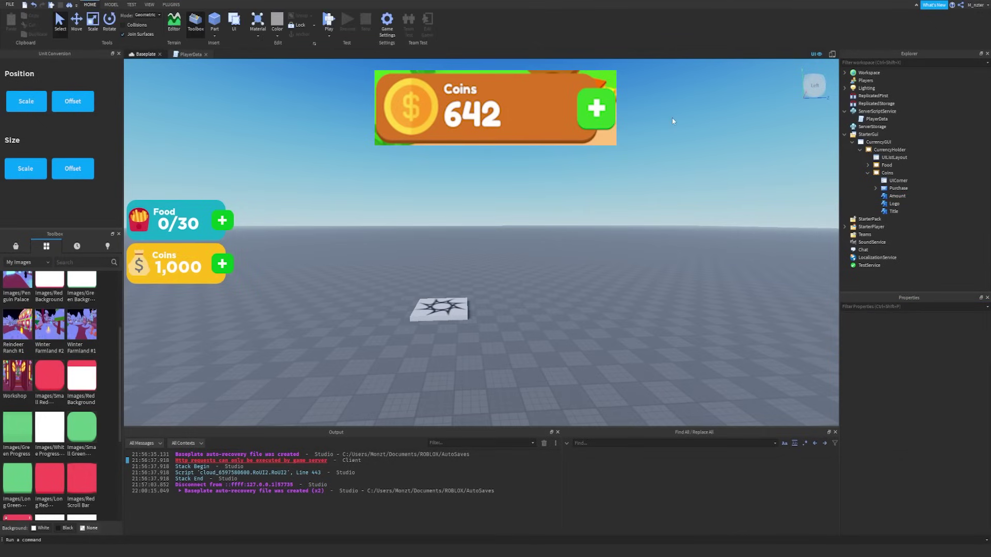
- Duplicate the Coins frame inside CurrencyHolder and delete the copy
{"action": "left_click", "coordinate": [868, 172]}
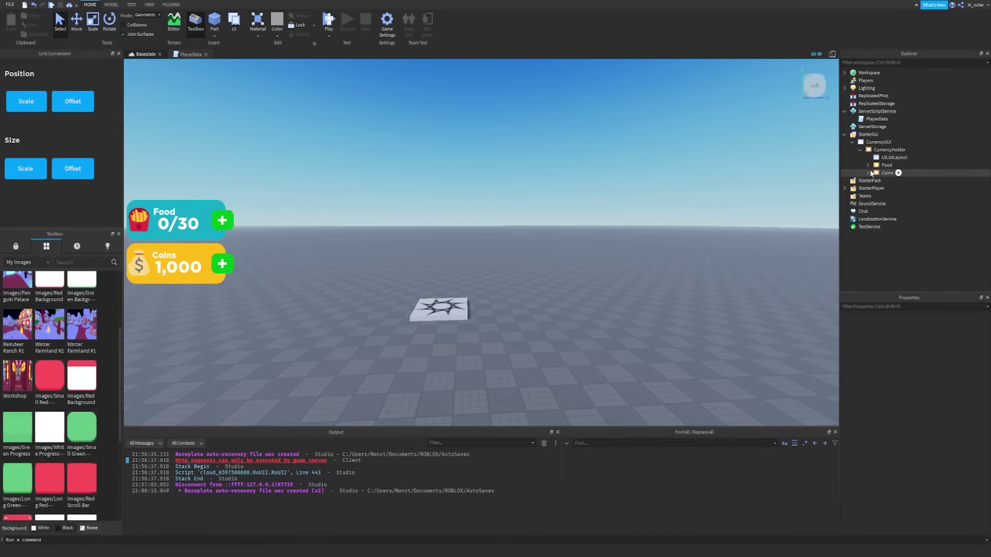
{"action": "left_click", "coordinate": [876, 173]}
{"action": "key", "text": "ctrl+d"}
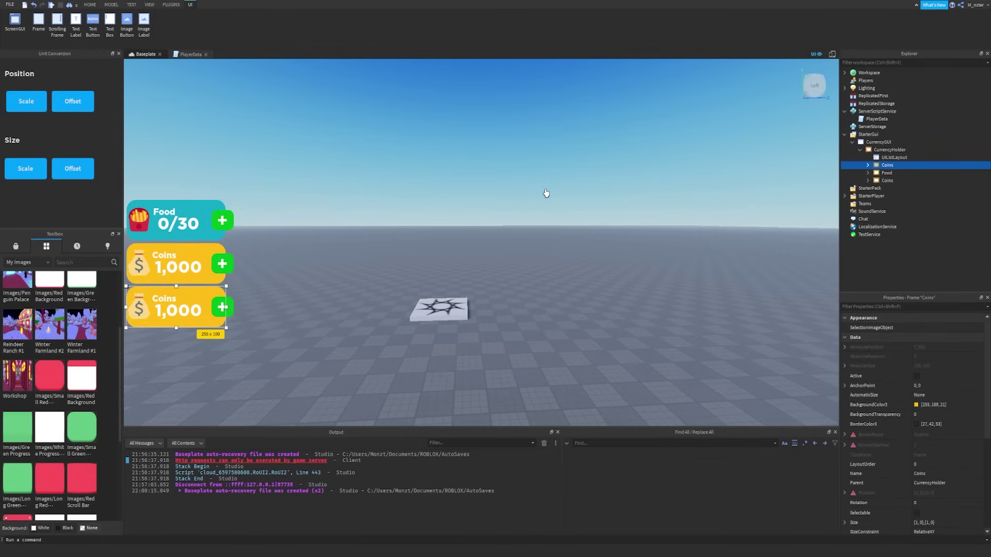
{"action": "key", "text": "Delete"}
{"action": "left_click", "coordinate": [853, 143]}
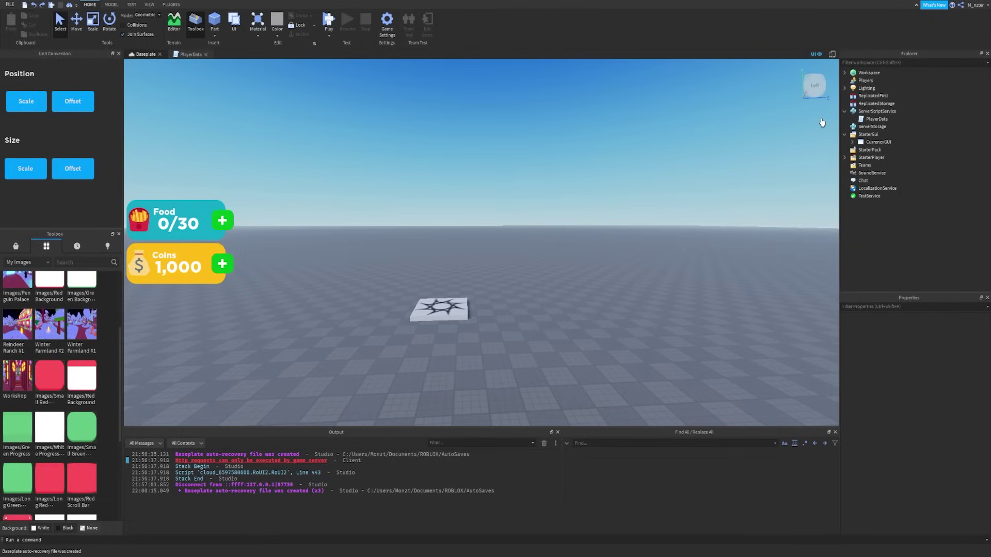
{"action": "left_click", "coordinate": [852, 142]}
{"action": "left_click", "coordinate": [860, 150]}
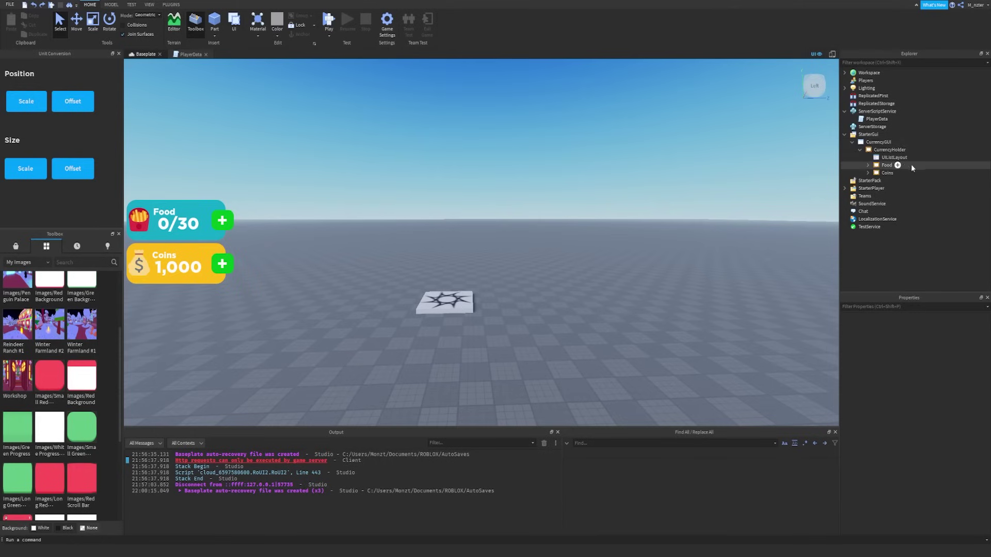
{"action": "left_click", "coordinate": [860, 150]}
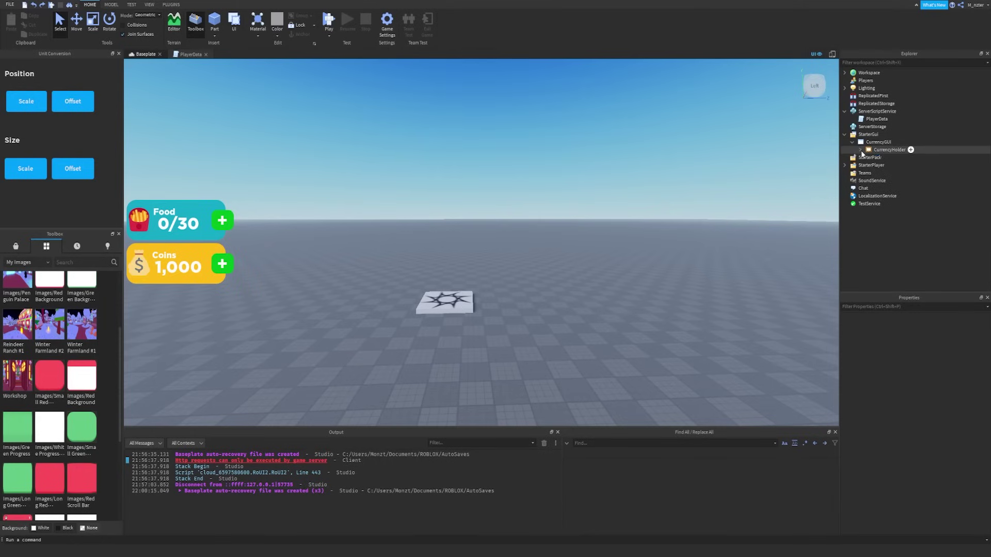
- Add a LocalScript named "Manager" to CurrencyGUI and clear its default code
{"action": "left_click", "coordinate": [897, 142]}
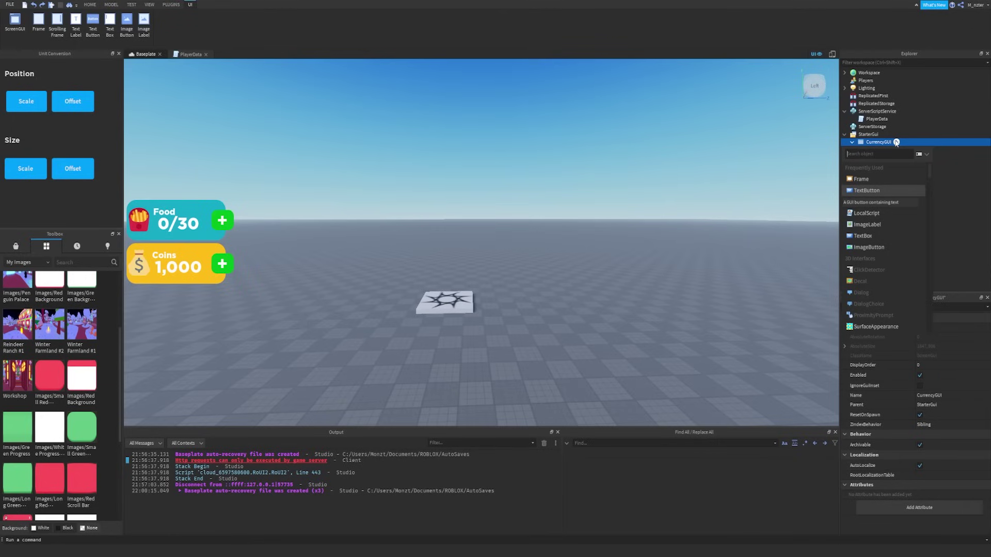
{"action": "type", "text": "Local"}
{"action": "key", "text": "Return"}
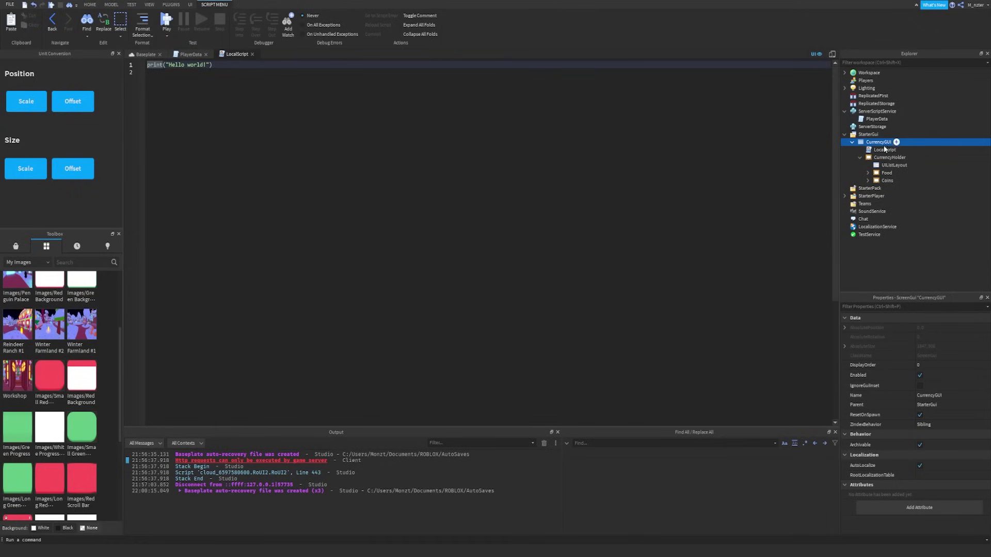
{"action": "double_click", "coordinate": [881, 149]}
{"action": "type", "text": "Manager"}
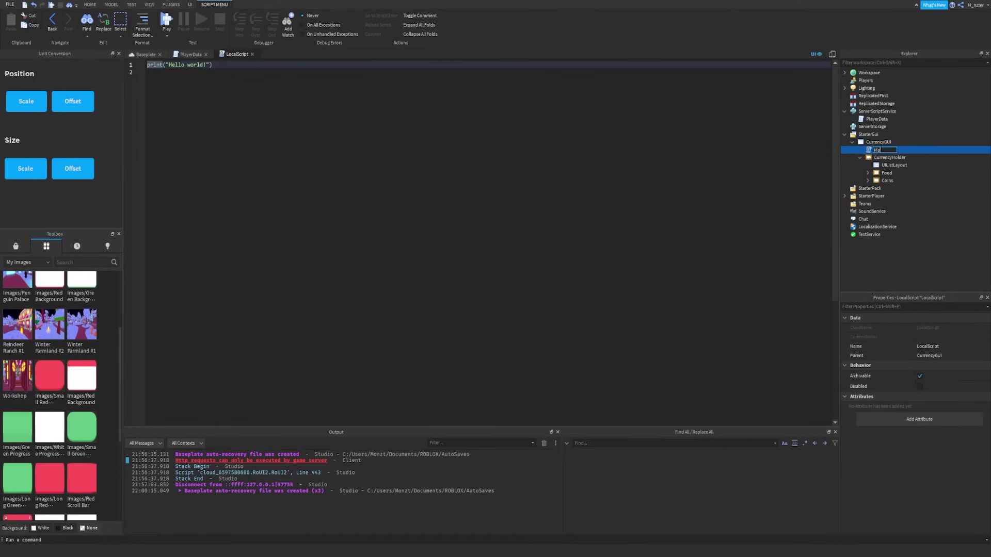
{"action": "key", "text": "Return"}
{"action": "key", "text": "ctrl+x"}
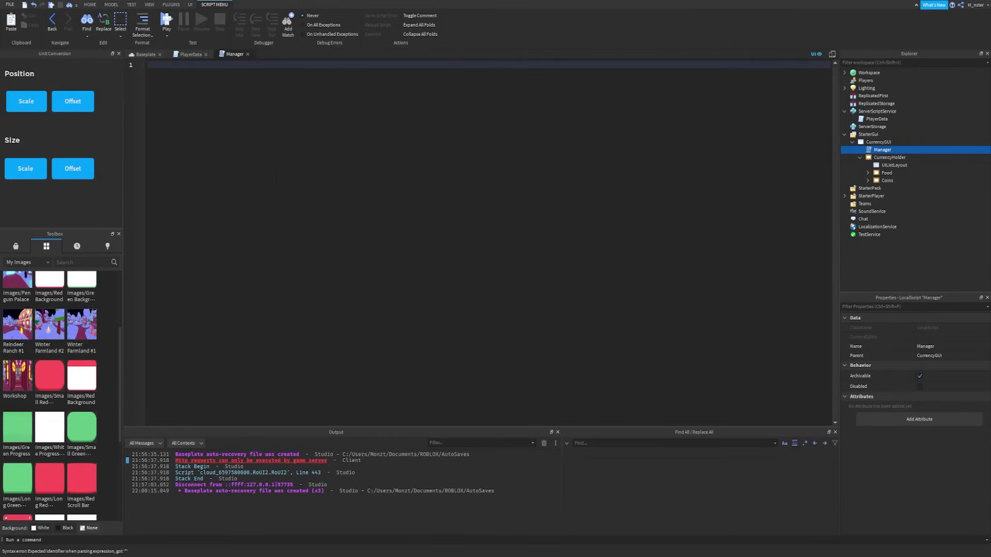
- Declare currencyGUI as script.Parent and currencyFrame as currencyGUI:FindFirstChild("CurrencyFrame") in the Manager script
{"action": "type", "text": "local currencyGUI = script.Pare"}
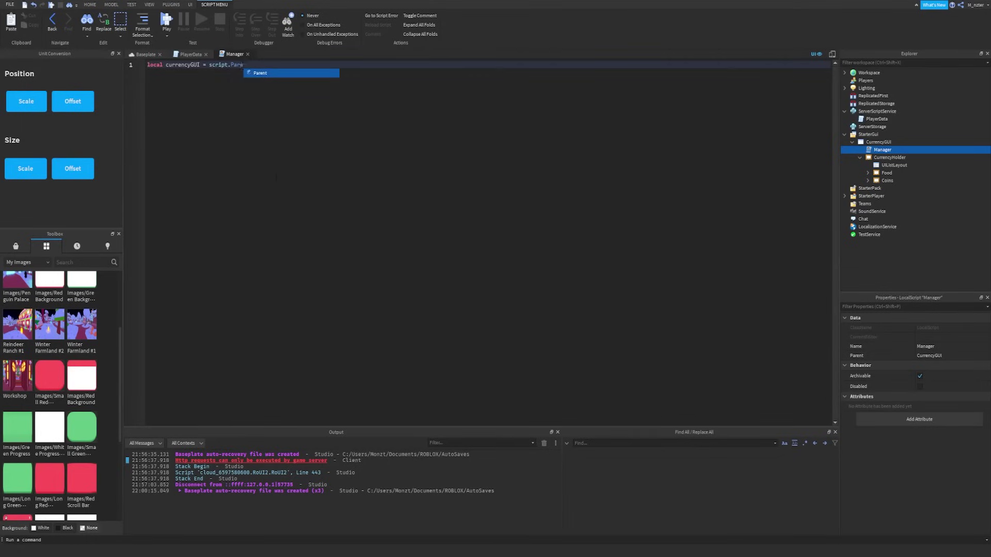
{"action": "key", "text": "Tab"}
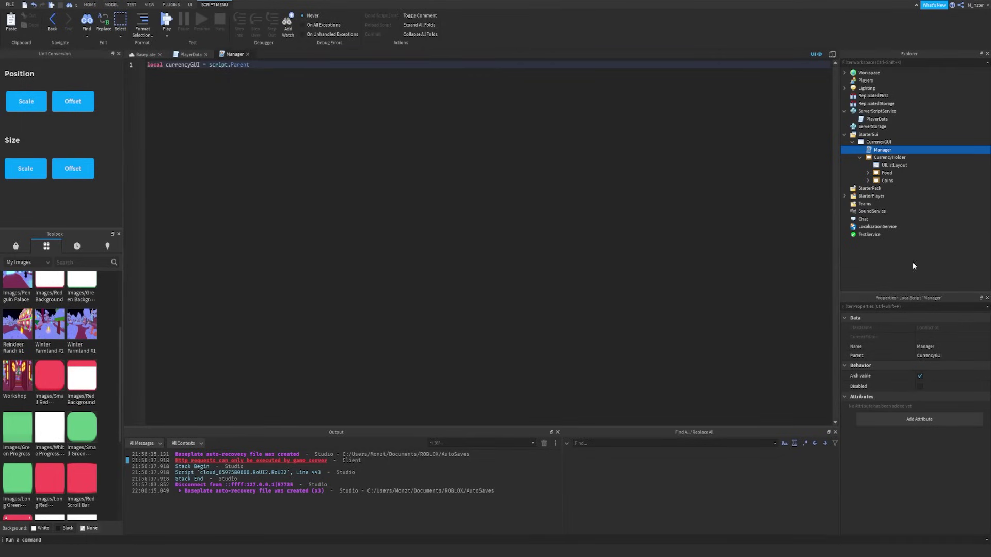
{"action": "key", "text": "Return"}
{"action": "type", "text": "local currency"}
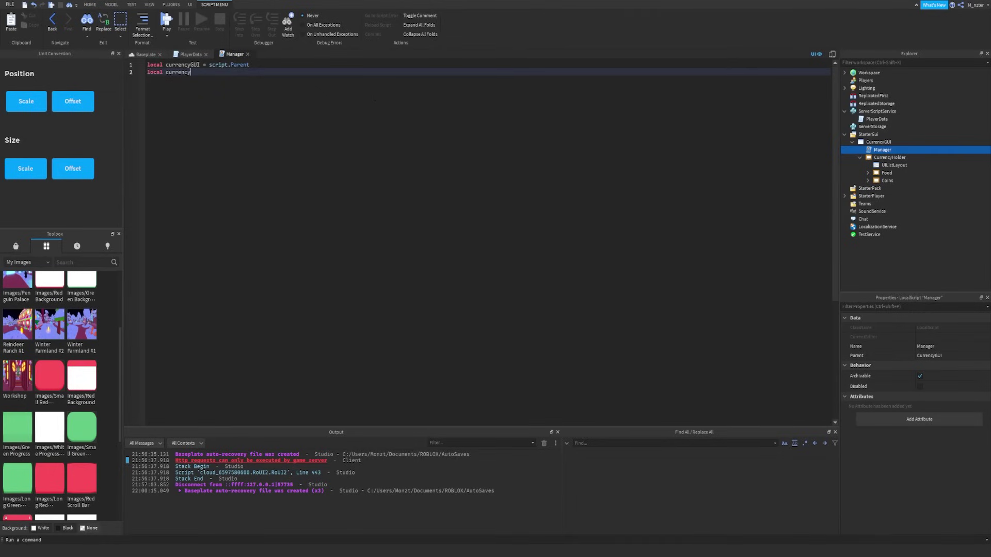
{"action": "type", "text": "Frame = curr"}
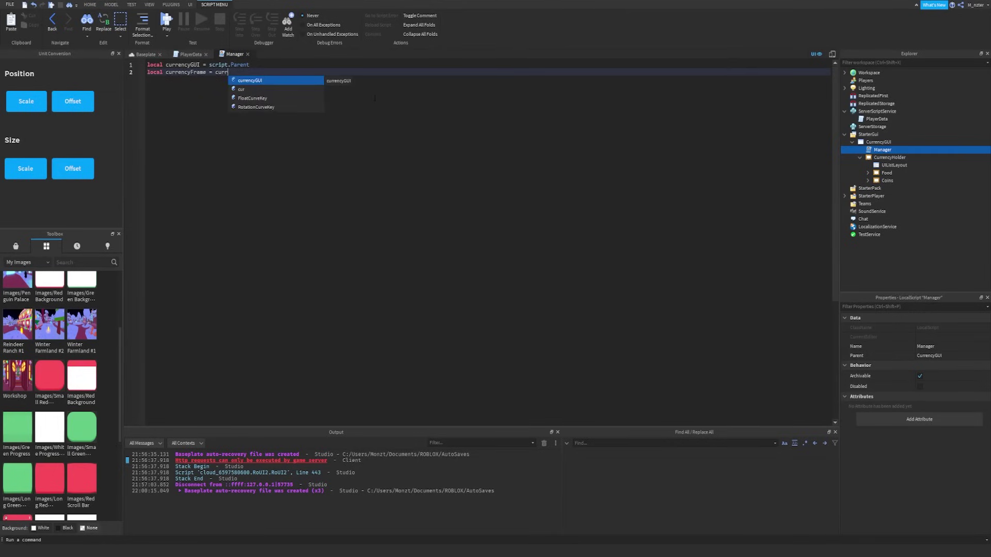
{"action": "key", "text": "Tab"}
{"action": "type", "text": ":F"}
{"action": "key", "text": "Tab"}
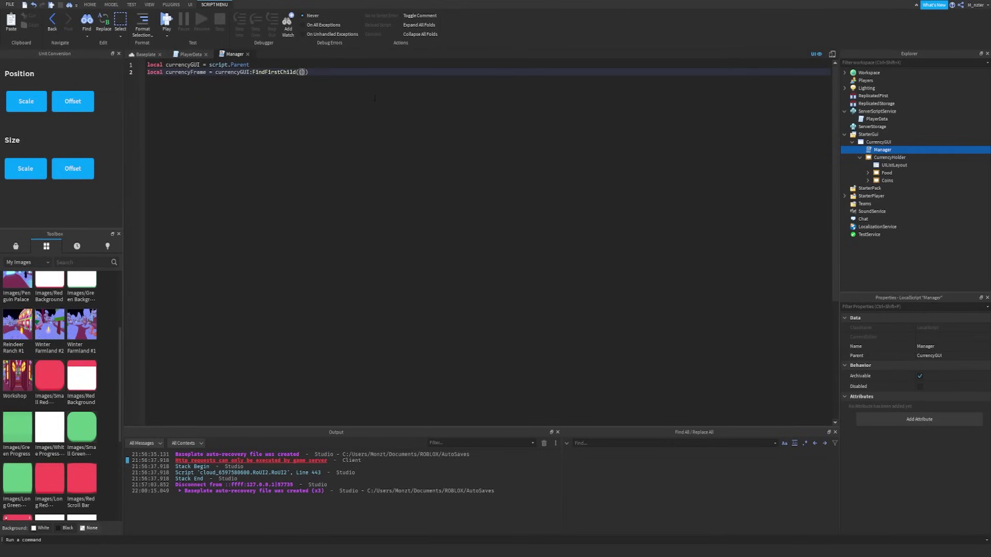
{"action": "type", "text": "\"CurrencyFrame"}
- Change the child name looked up in currencyGUI to "CurrencyHolder" and rename its variable to currencyHolderFrame
{"action": "double_click", "coordinate": [896, 157]}
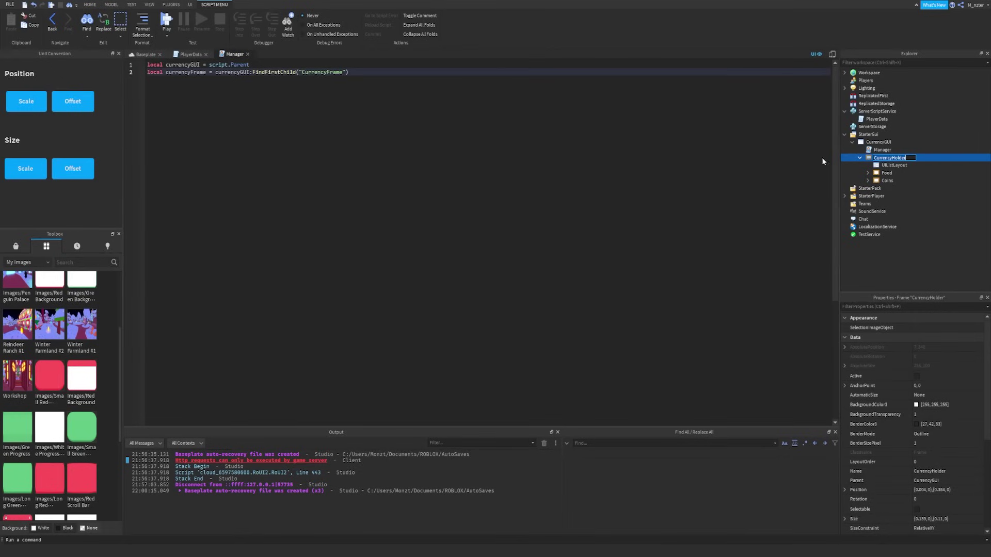
{"action": "key", "text": "ctrl+c"}
{"action": "double_click", "coordinate": [322, 71]}
{"action": "key", "text": "ctrl+v"}
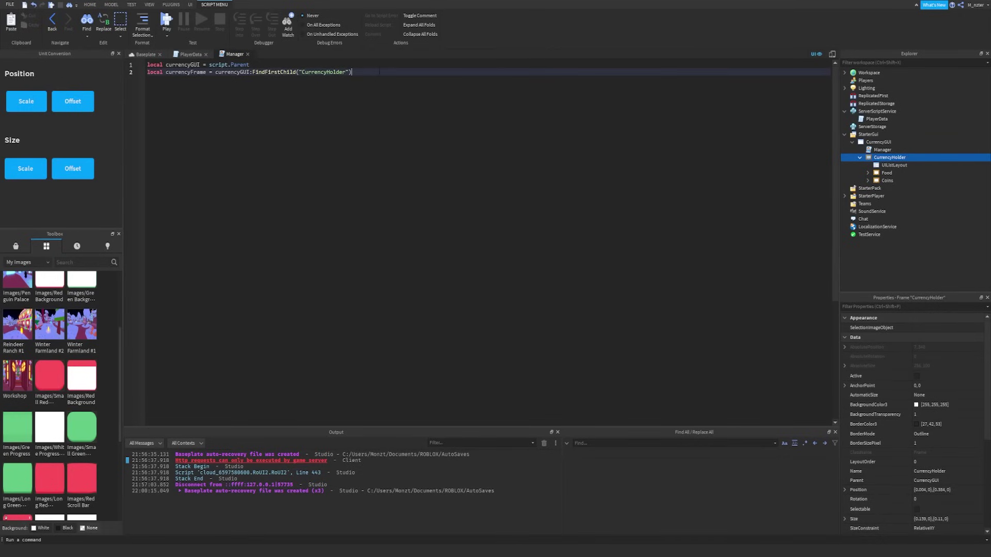
{"action": "double_click", "coordinate": [328, 71]}
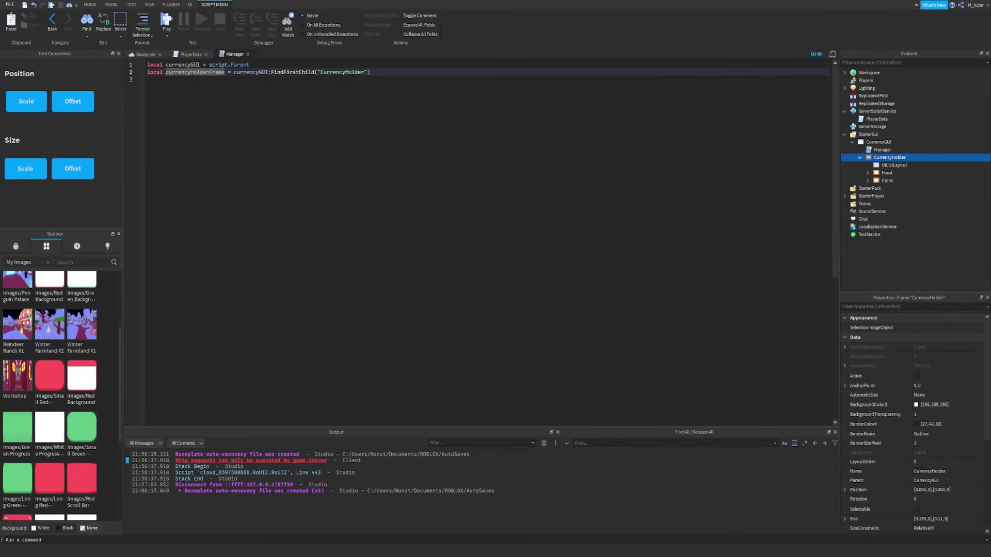
{"action": "double_click", "coordinate": [192, 73]}
{"action": "left_click", "coordinate": [209, 72]}
{"action": "key", "text": "ctrl+shift+Left"}
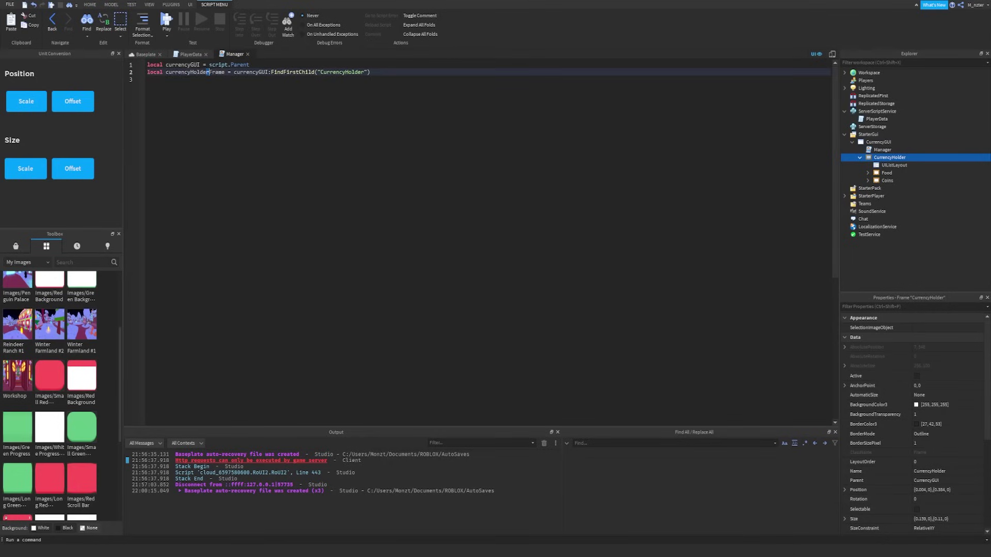
{"action": "left_click", "coordinate": [210, 72]}
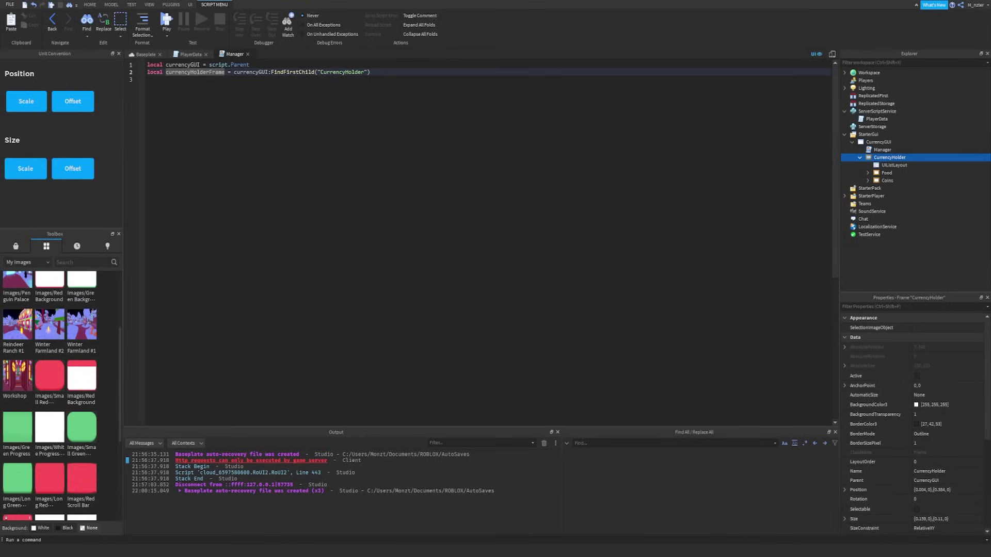
- Declare a local foodFrame as currencyHolderFrame:FindFirstChild("Food") on the next line
{"action": "left_click", "coordinate": [302, 93]}
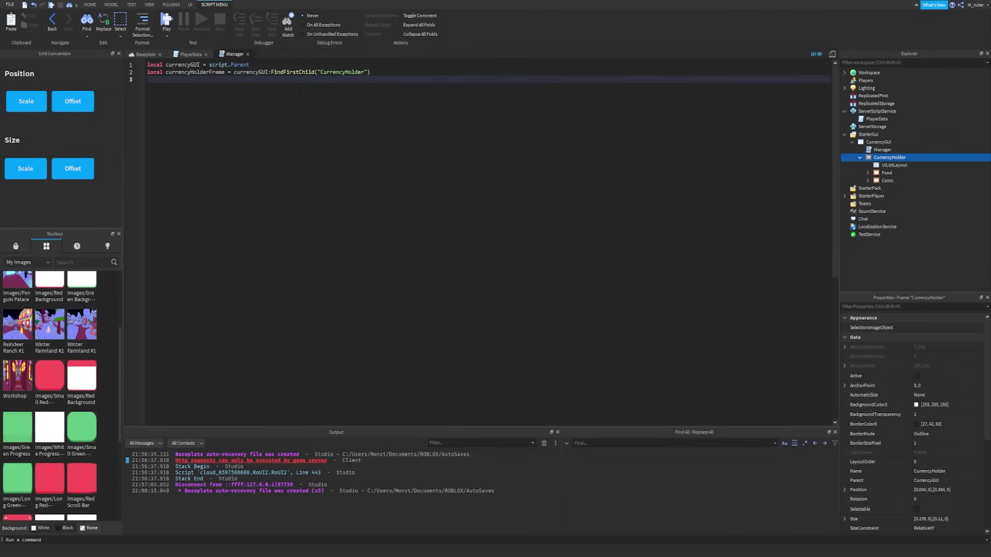
{"action": "type", "text": "local fo"}
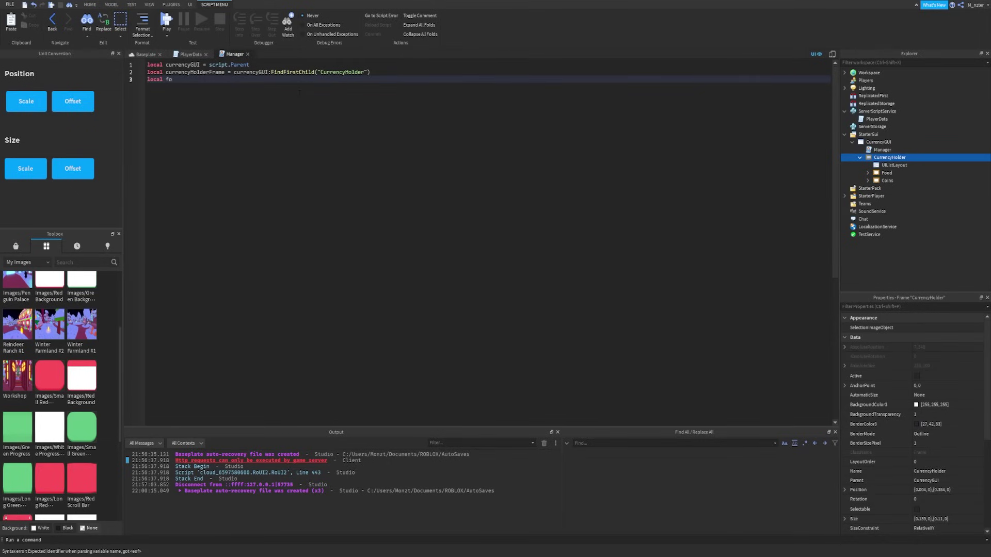
{"action": "type", "text": "odFrame = cur"}
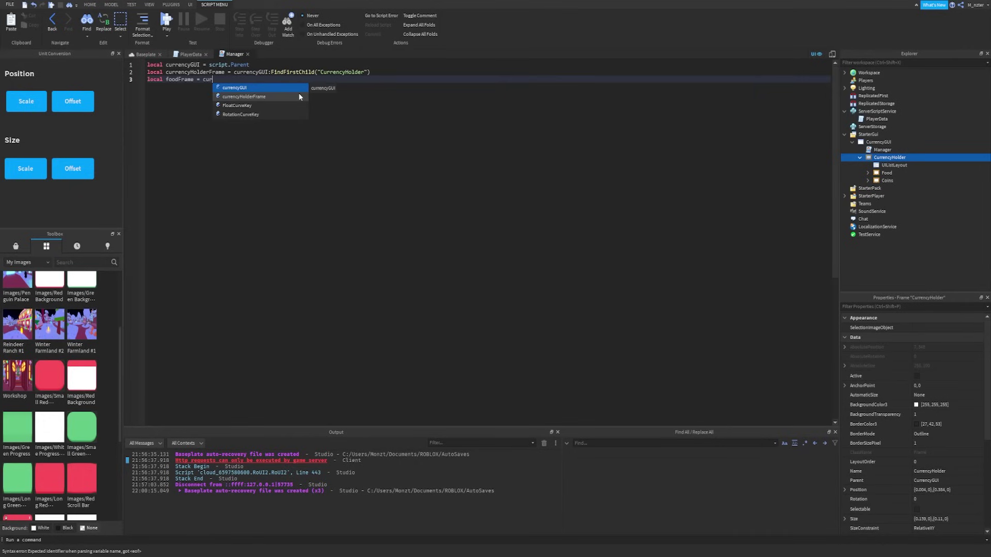
{"action": "type", "text": "rencyHolderFrame:FindFi"}
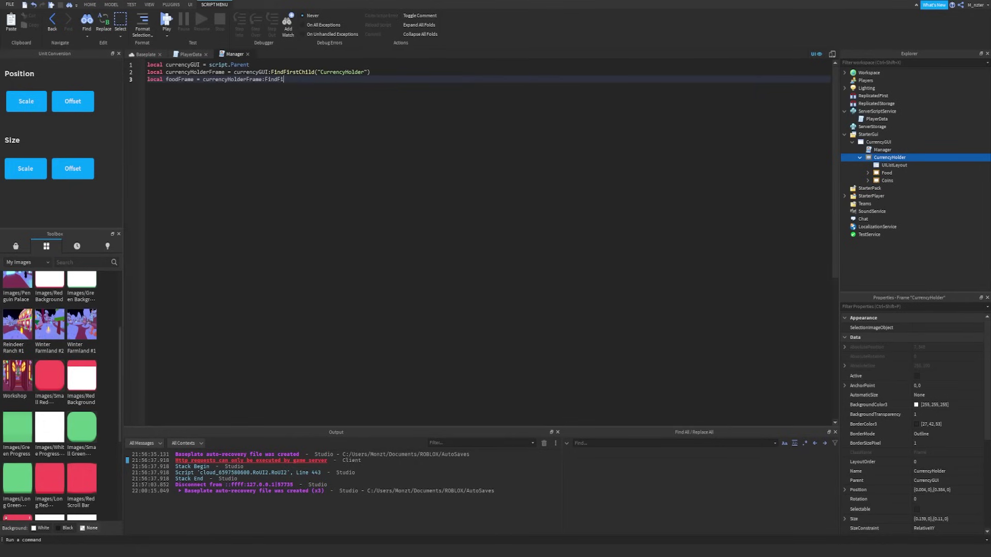
{"action": "type", "text": "rstChild(\"Food\")"}
- Duplicate the foodFrame line and change the copy to coinsFrame, looking up "Coins", with blank lines below it
{"action": "key", "text": "shift+Home"}
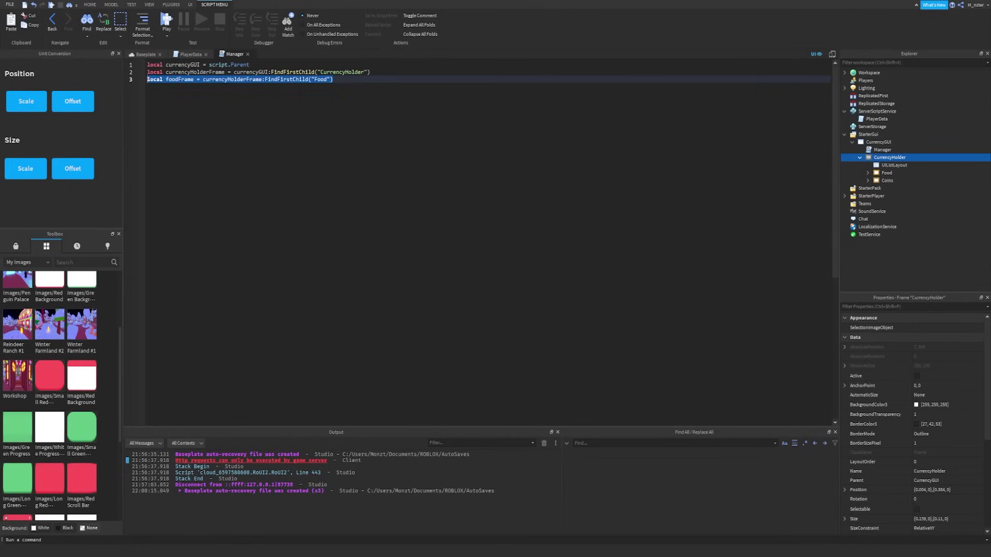
{"action": "key", "text": "ctrl+c"}
{"action": "key", "text": "Return"}
{"action": "key", "text": "ctrl+v"}
{"action": "key", "text": "ctrl+z"}
{"action": "key", "text": "ctrl+z"}
{"action": "key", "text": "Return"}
{"action": "key", "text": "ctrl+v"}
{"action": "key", "text": "Home"}
{"action": "key", "text": "ctrl+Right"}
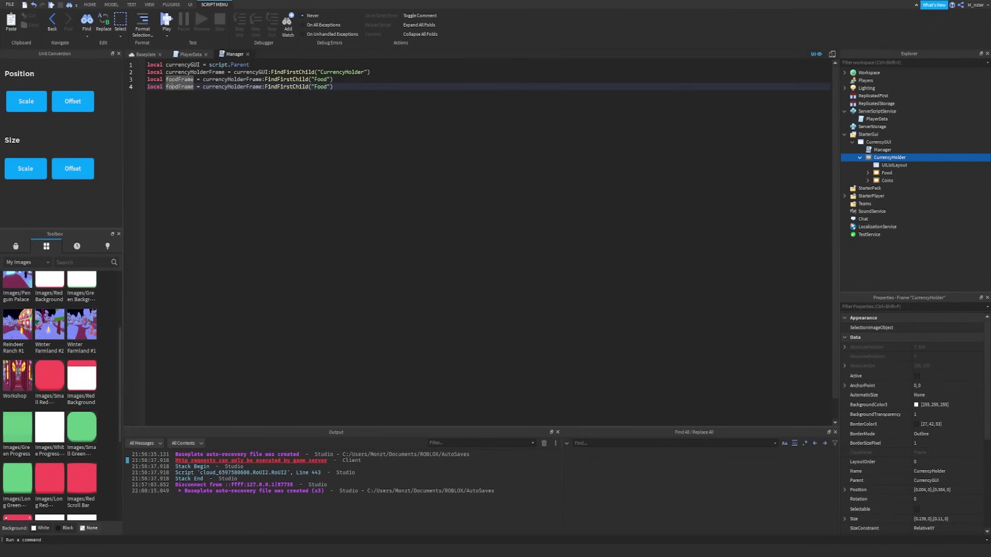
{"action": "key", "text": "Delete"}
{"action": "key", "text": "Delete"}
{"action": "key", "text": "Delete"}
{"action": "key", "text": "Delete"}
{"action": "type", "text": "coins"}
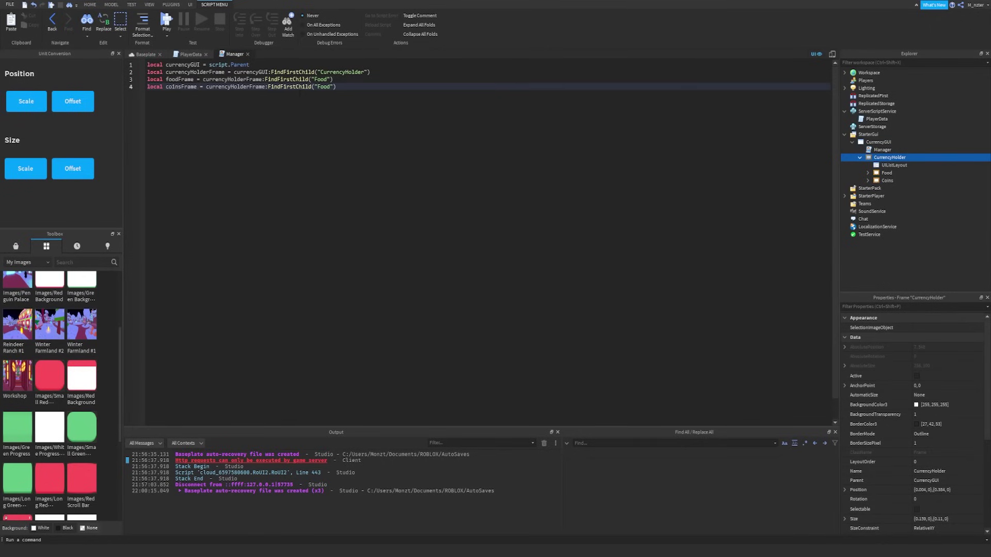
{"action": "key", "text": "End"}
{"action": "key", "text": "Left"}
{"action": "key", "text": "Left"}
{"action": "key", "text": "ctrl+shift+Left"}
{"action": "type", "text": "Coins"}
{"action": "key", "text": "End"}
{"action": "key", "text": "Return"}
{"action": "key", "text": "Return"}
- Insert local Players = game:GetService("Players") above the GUI variables, separated by a blank line
{"action": "key", "text": "Up"}
{"action": "key", "text": "Up"}
{"action": "key", "text": "Up"}
{"action": "key", "text": "Up"}
{"action": "key", "text": "Up"}
{"action": "key", "text": "Return"}
{"action": "key", "text": "Return"}
{"action": "key", "text": "Up"}
{"action": "key", "text": "Up"}
{"action": "type", "text": "local Players = game:G"}
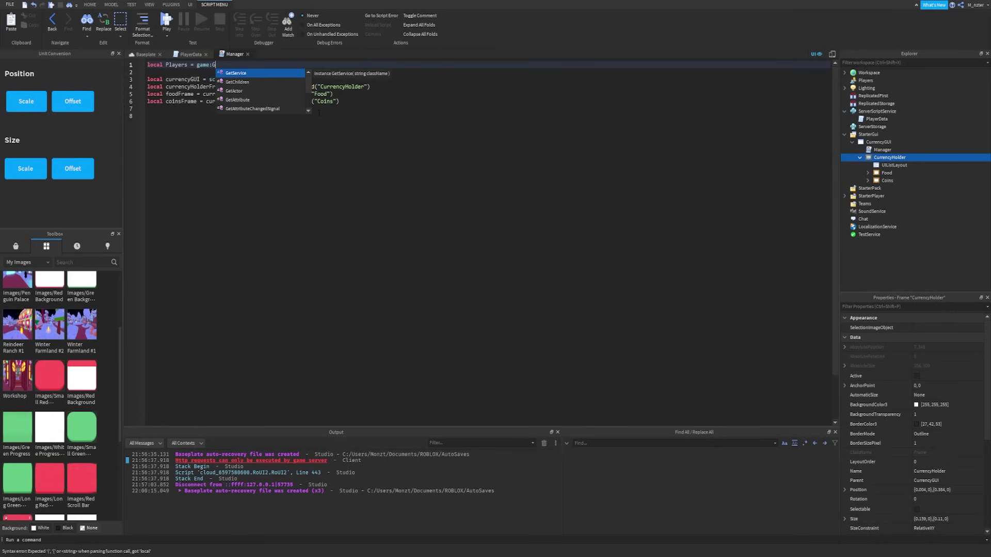
{"action": "key", "text": "Tab"}
{"action": "type", "text": "(\"Players\")"}
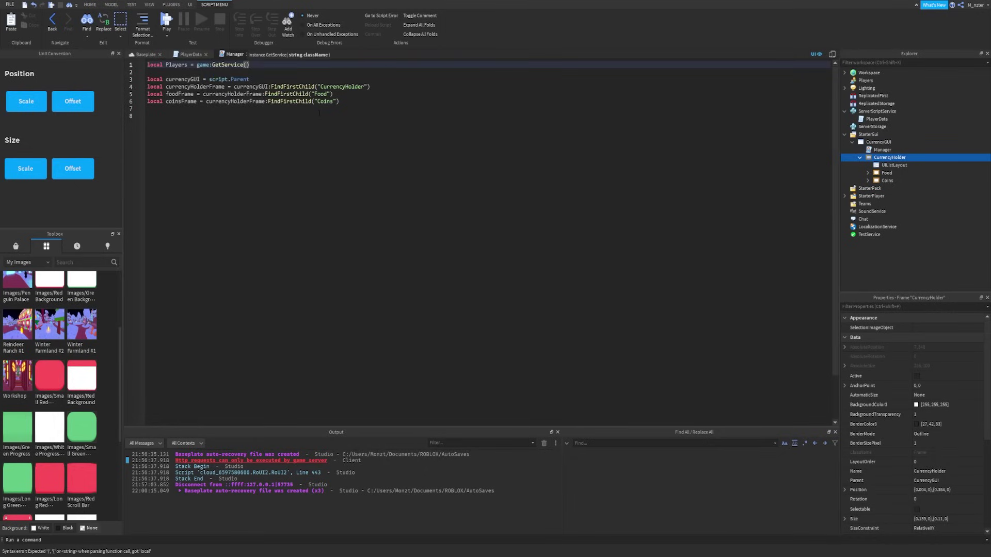
- Declare a local player variable as Players.LocalPlayer below the Players service line
{"action": "key", "text": "Return"}
{"action": "type", "text": "local player"}
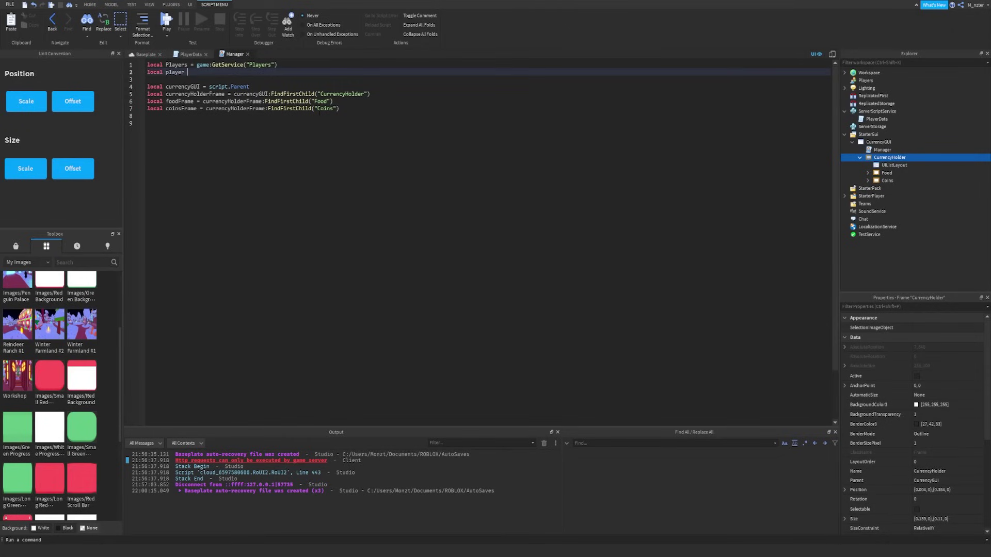
{"action": "type", "text": " = Player"}
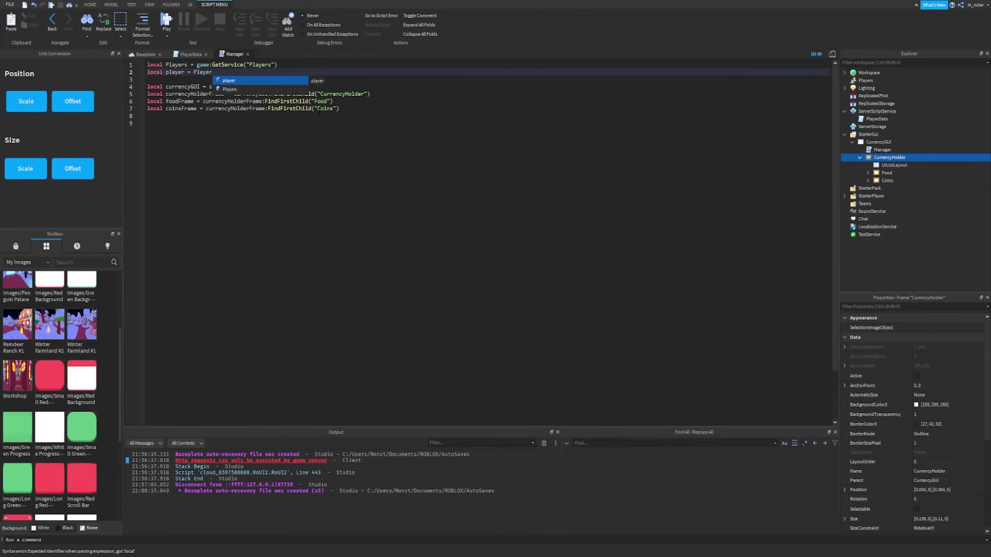
{"action": "type", "text": "s.Loca"}
{"action": "key", "text": "Tab"}
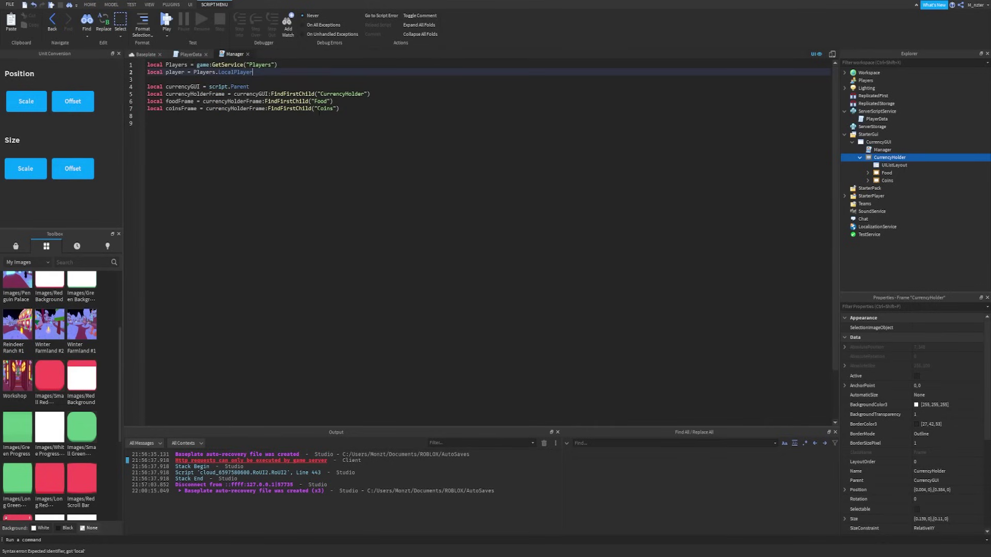
{"action": "left_click", "coordinate": [267, 138]}
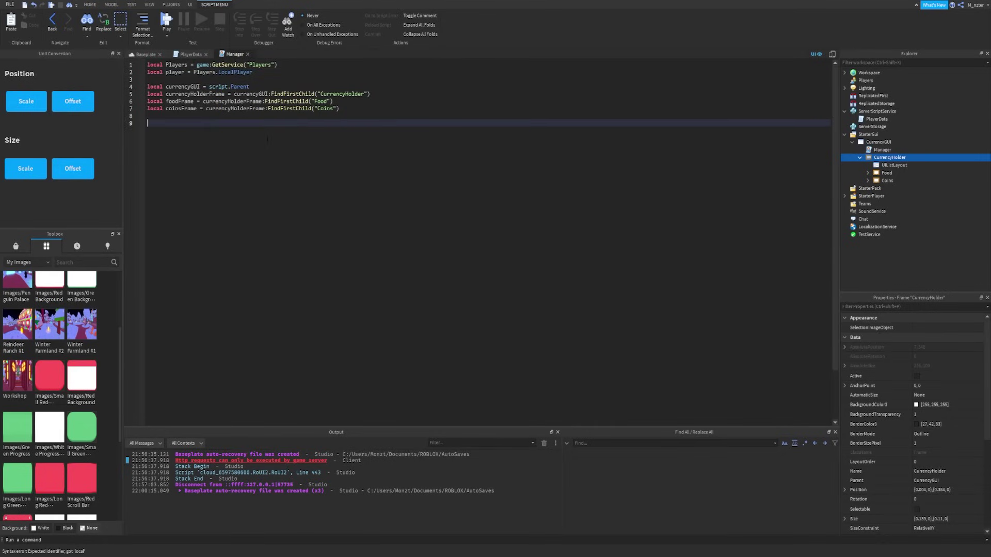
- Add the line repeat wait(1) until player.leaderstats below the variables, followed by blank lines
{"action": "type", "text": "repeat wait(1) unti"}
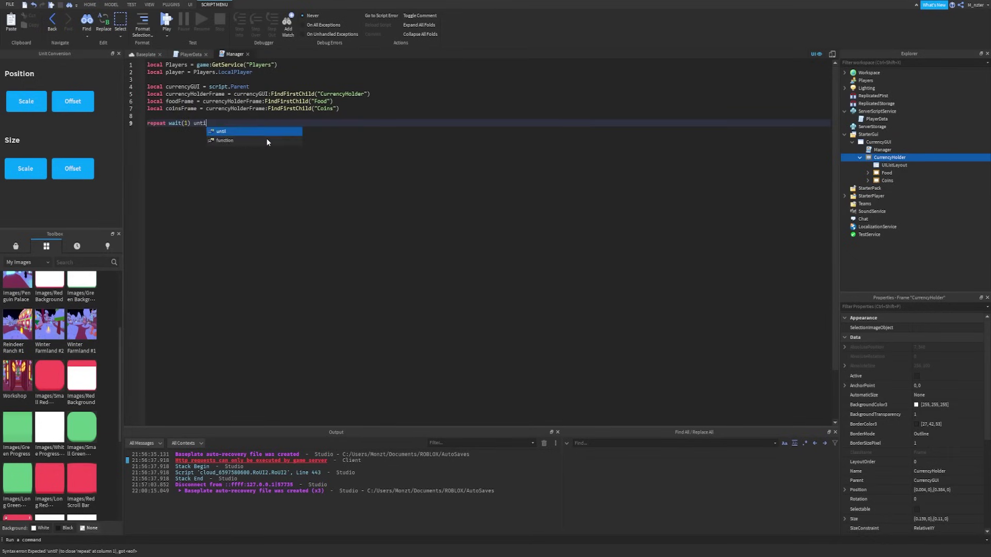
{"action": "type", "text": "l player.leaderst"}
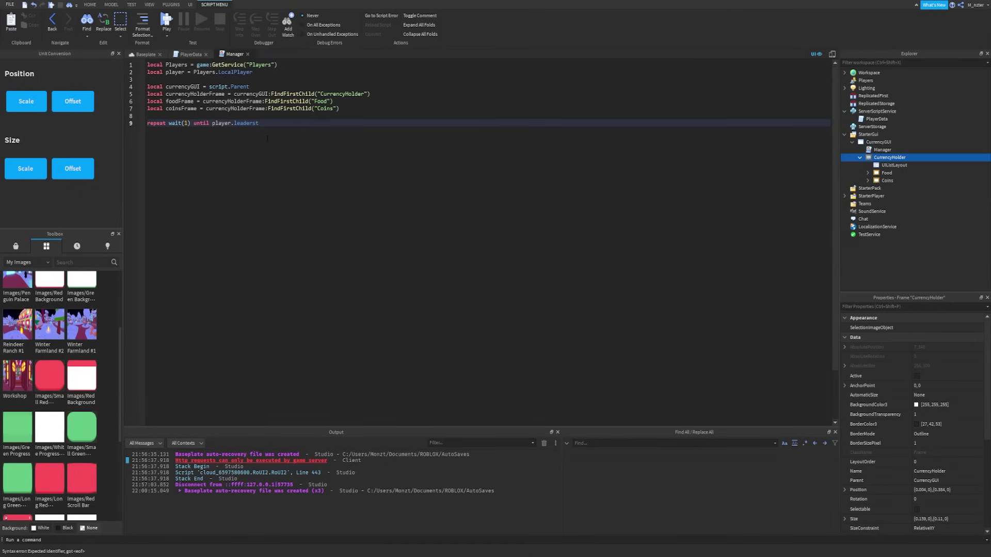
{"action": "type", "text": "aats"}
{"action": "key", "text": "Return"}
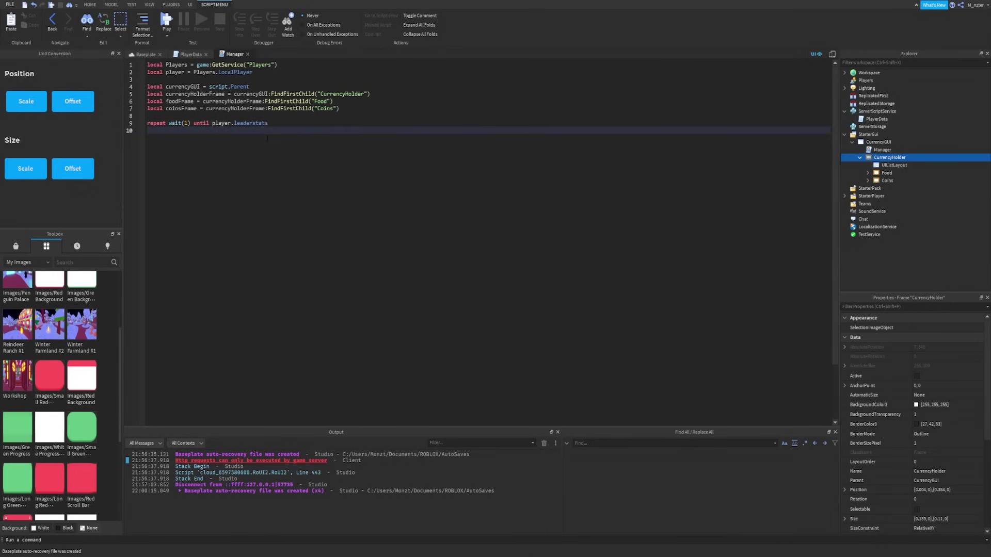
{"action": "key", "text": "Return"}
{"action": "type", "text": "-"}
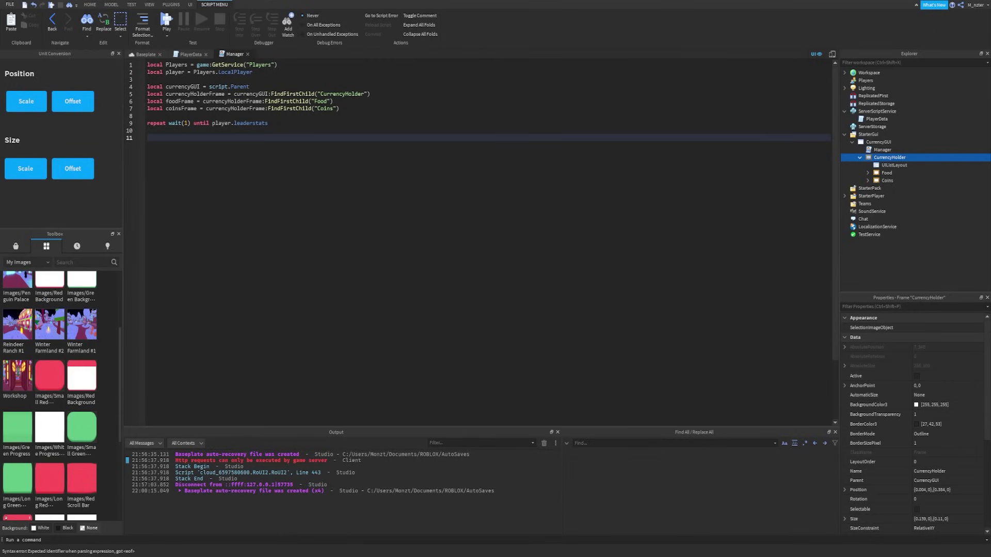
- Write foodFrame.Amount = player.leaderstats.Food.Value below the repeat line, matching the Amount label in the Food frame
{"action": "left_click", "coordinate": [868, 172]}
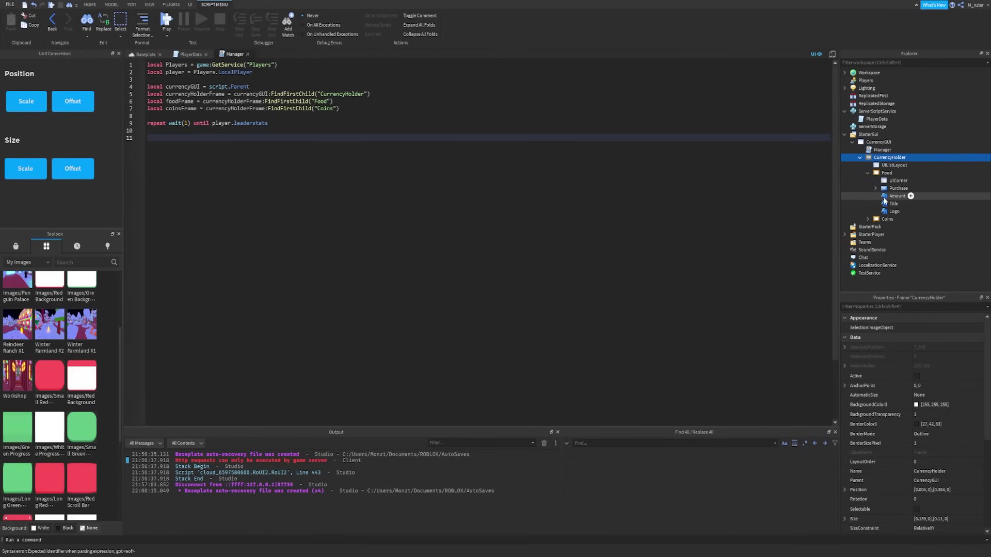
{"action": "left_click", "coordinate": [447, 138]}
{"action": "double_click", "coordinate": [181, 109]}
{"action": "double_click", "coordinate": [187, 101]}
{"action": "left_click", "coordinate": [239, 158]}
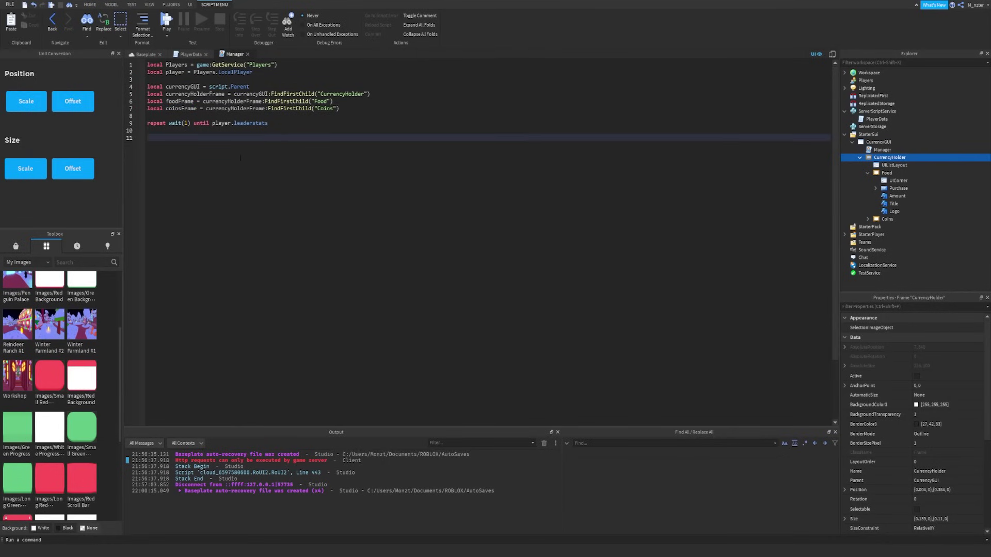
{"action": "key", "text": "ctrl+v"}
{"action": "type", "text": ".Amount ="}
{"action": "key", "text": "Up"}
{"action": "left_click_drag", "start_coordinate": [212, 123], "coordinate": [268, 123]}
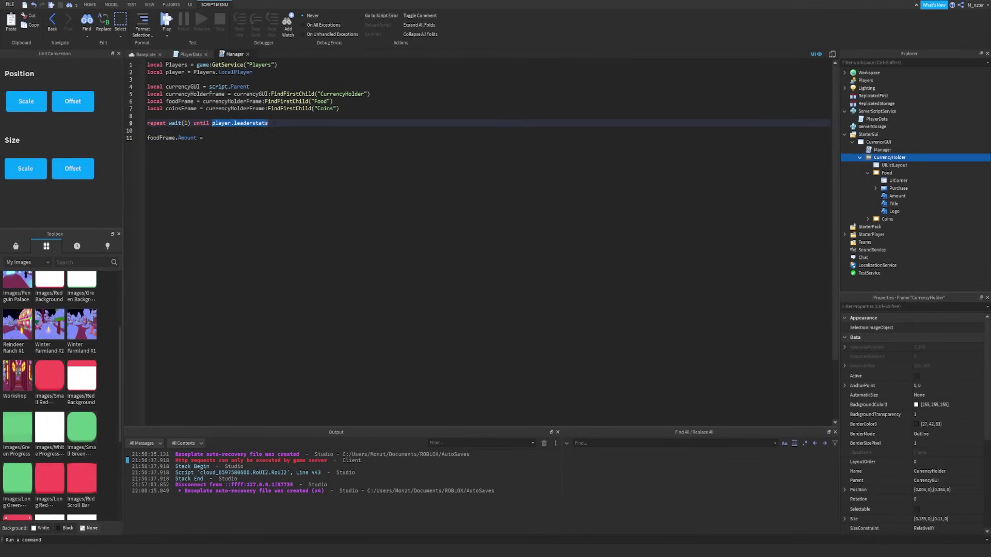
{"action": "left_click", "coordinate": [279, 147]}
{"action": "key", "text": "ctrl+v"}
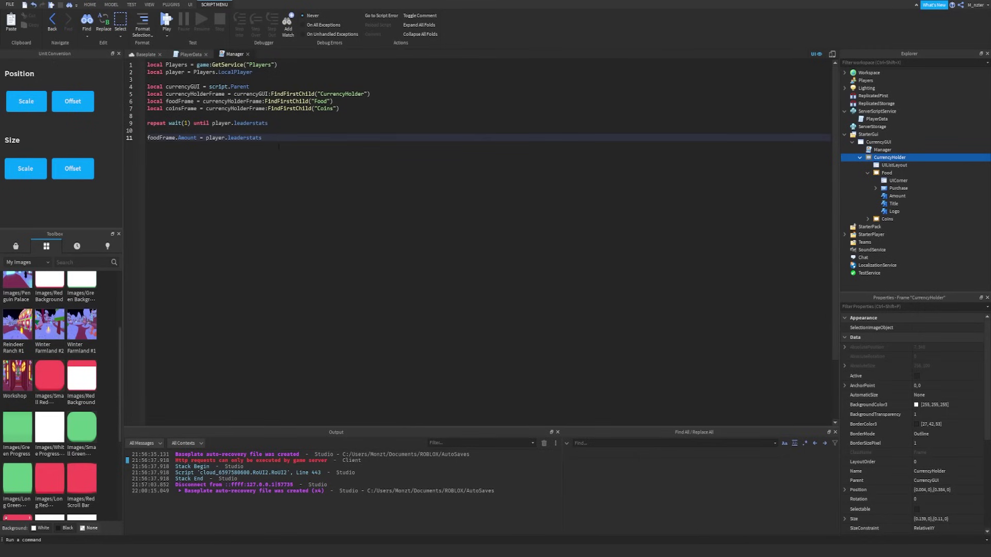
{"action": "type", "text": ".Food.Value"}
- Duplicate the food assignment as coinsFrame.Amount = player.leaderstats.Coins.Value and playtest the game
{"action": "key", "text": "Left"}
{"action": "key", "text": "Left"}
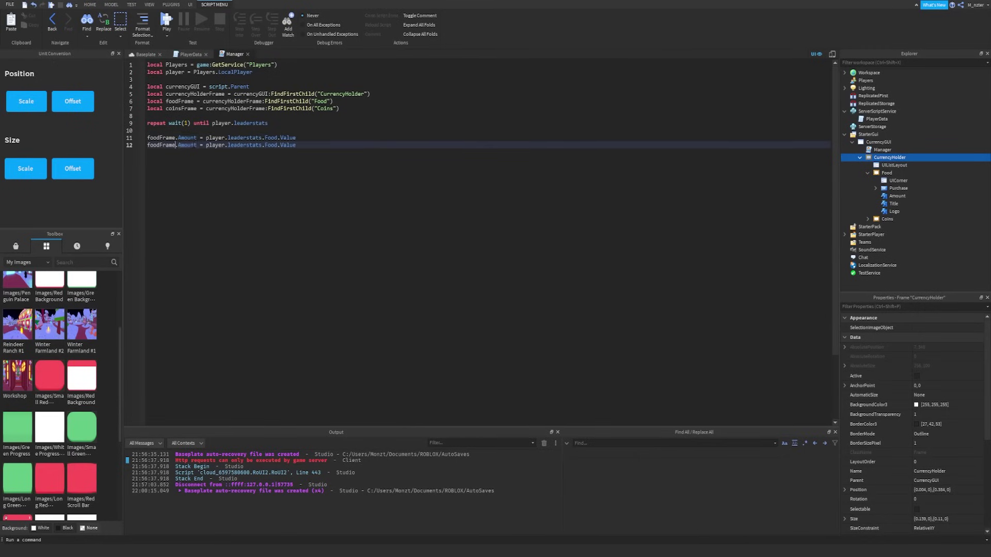
{"action": "left_click_drag", "start_coordinate": [148, 145], "coordinate": [159, 145]}
{"action": "type", "text": "coins"}
{"action": "key", "text": "ctrl+Right"}
{"action": "key", "text": "ctrl+Right"}
{"action": "key", "text": "ctrl+Right"}
{"action": "key", "text": "ctrl+Right"}
{"action": "key", "text": "ctrl+Right"}
{"action": "key", "text": "ctrl+Right"}
{"action": "key", "text": "ctrl+Right"}
{"action": "double_click", "coordinate": [271, 145]}
{"action": "type", "text": "Coins"}
{"action": "key", "text": "F5"}
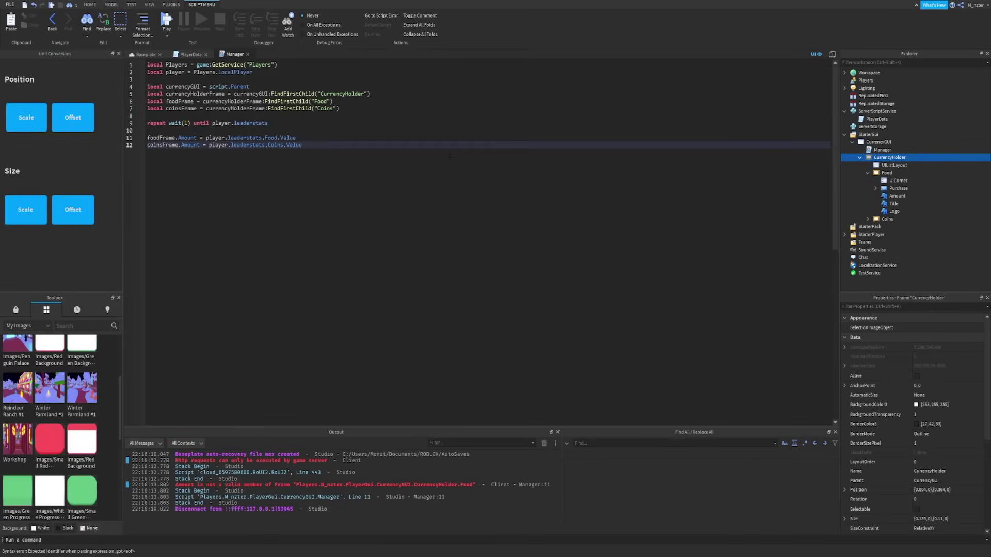
- Append .Text to Amount in both the foodFrame and coinsFrame assignments
{"action": "left_click", "coordinate": [198, 138]}
{"action": "type", "text": ".Text"}
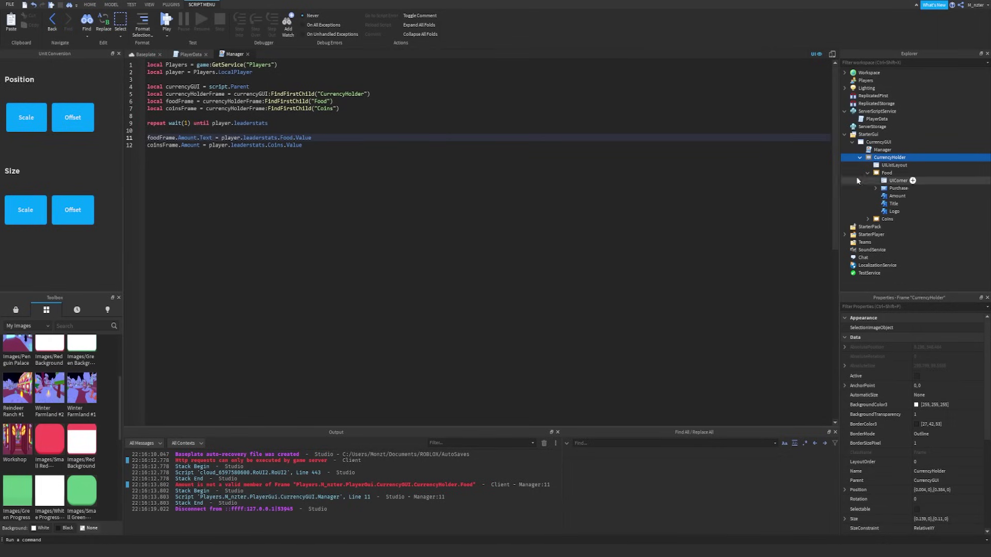
{"action": "left_click", "coordinate": [896, 196]}
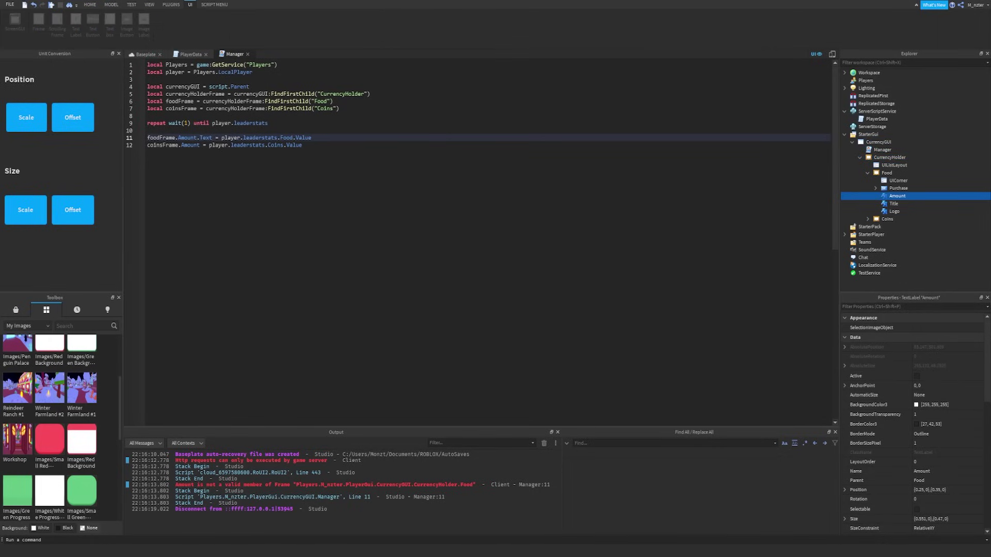
{"action": "left_click", "coordinate": [201, 148]}
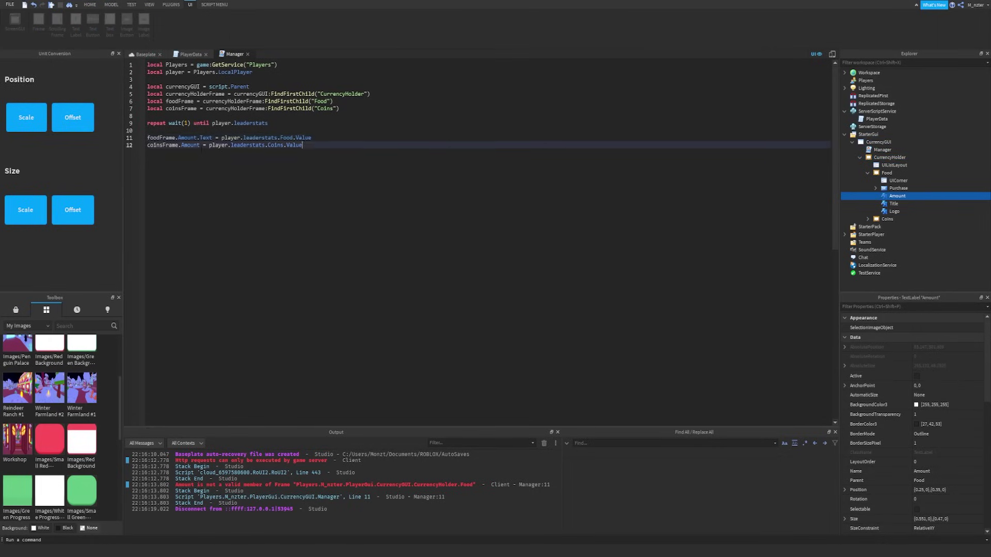
{"action": "key", "text": "Left"}
{"action": "key", "text": "Left"}
{"action": "key", "text": "Left"}
{"action": "key", "text": "Left"}
{"action": "key", "text": "Left"}
{"action": "key", "text": "Left"}
{"action": "key", "text": "Left"}
{"action": "key", "text": "Left"}
{"action": "key", "text": "Left"}
{"action": "key", "text": "Left"}
{"action": "key", "text": "Left"}
{"action": "key", "text": "Left"}
{"action": "key", "text": "Left"}
{"action": "key", "text": "Left"}
{"action": "key", "text": "Left"}
{"action": "key", "text": "Left"}
{"action": "key", "text": "Left"}
{"action": "key", "text": "Left"}
{"action": "key", "text": "Left"}
{"action": "key", "text": "Left"}
{"action": "type", "text": ".Text"}
- Playtest the game, walking the character around while comparing the Food and Coins panels with the leaderboard
{"action": "key", "text": "F5"}
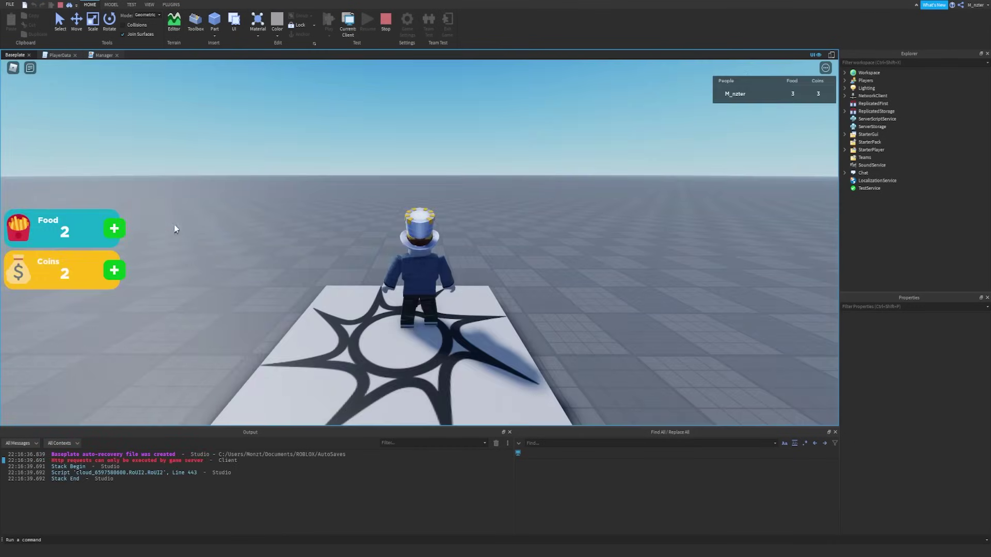
{"action": "key", "text": "w"}
{"action": "key", "text": "d"}
{"action": "key", "text": "a"}
{"action": "key", "text": "s"}
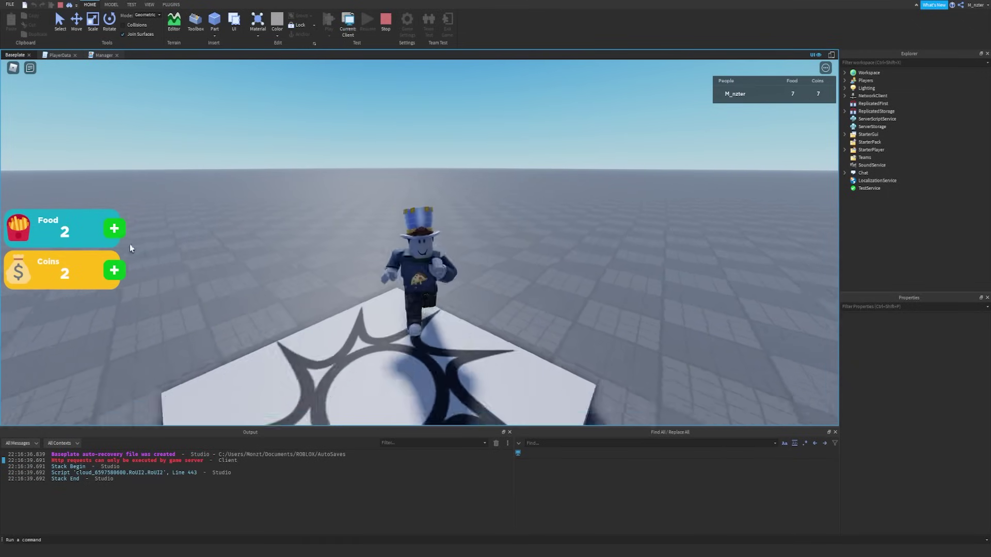
{"action": "key", "text": "a"}
{"action": "key", "text": "w"}
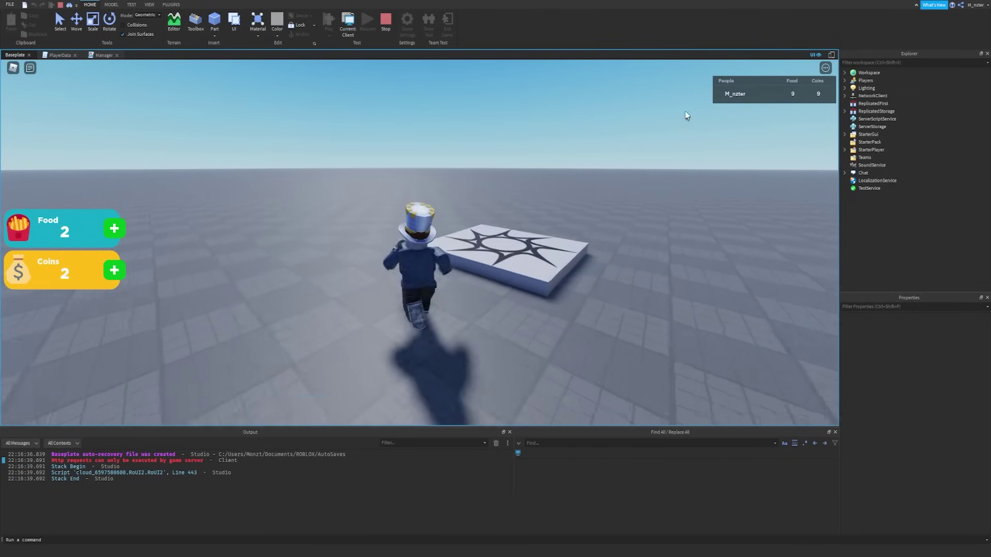
{"action": "key", "text": "d"}
{"action": "key", "text": "s"}
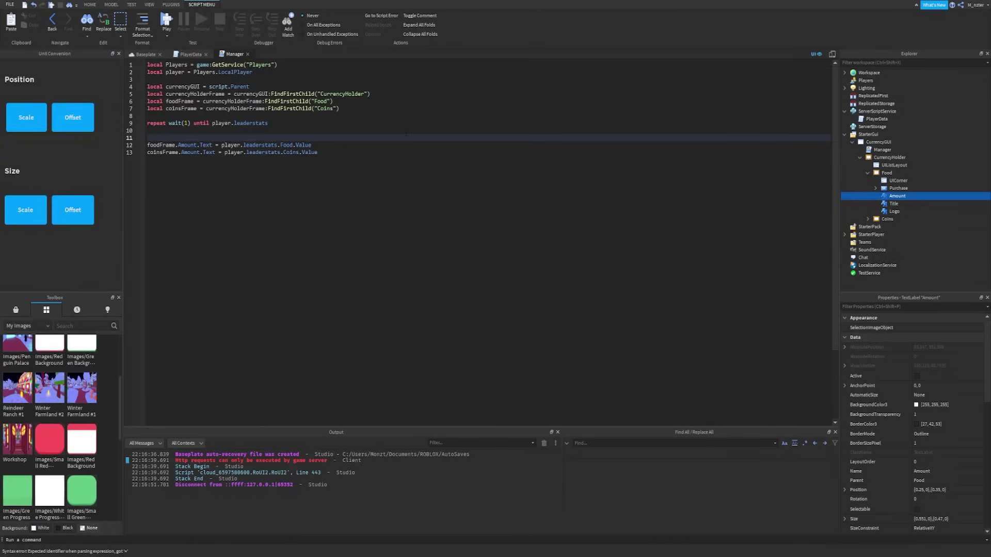
- Declare a local function changeValue(name: string, amount: number) above the two text assignments
{"action": "type", "text": "loc"}
{"action": "key", "text": "BackSpace"}
{"action": "key", "text": "BackSpace"}
{"action": "type", "text": "ocal function changeValue()"}
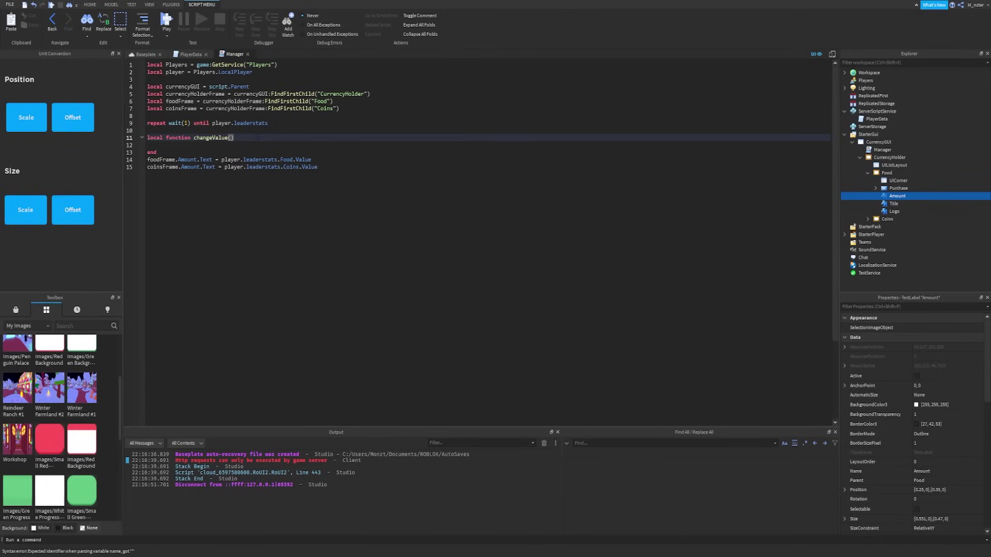
{"action": "type", "text": "name: string, "}
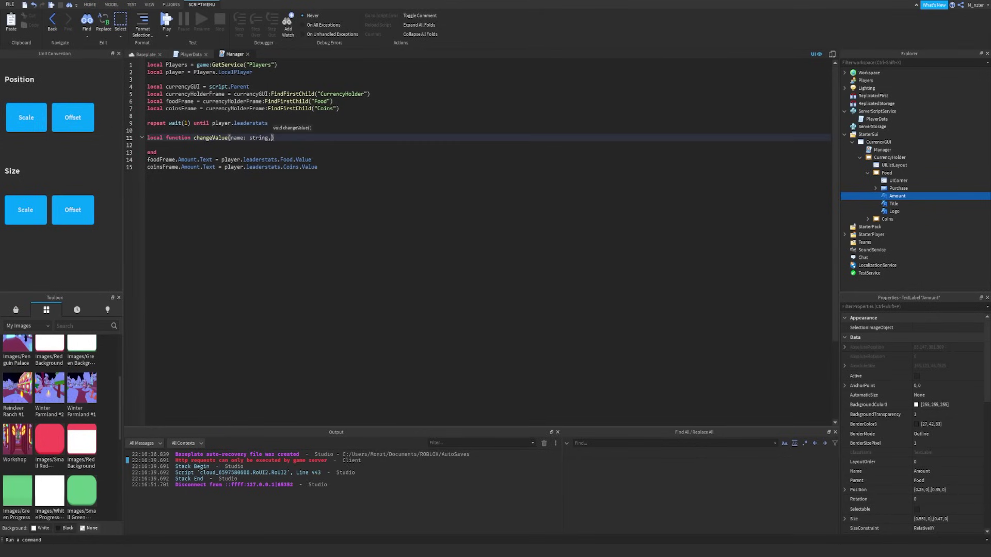
{"action": "type", "text": "amount"}
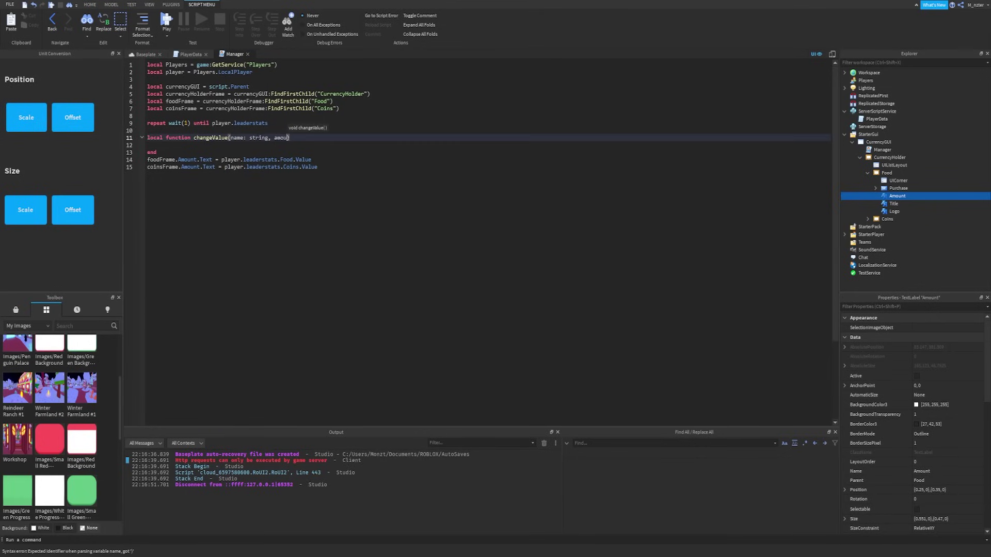
{"action": "type", "text": ": number)"}
{"action": "key", "text": "Return"}
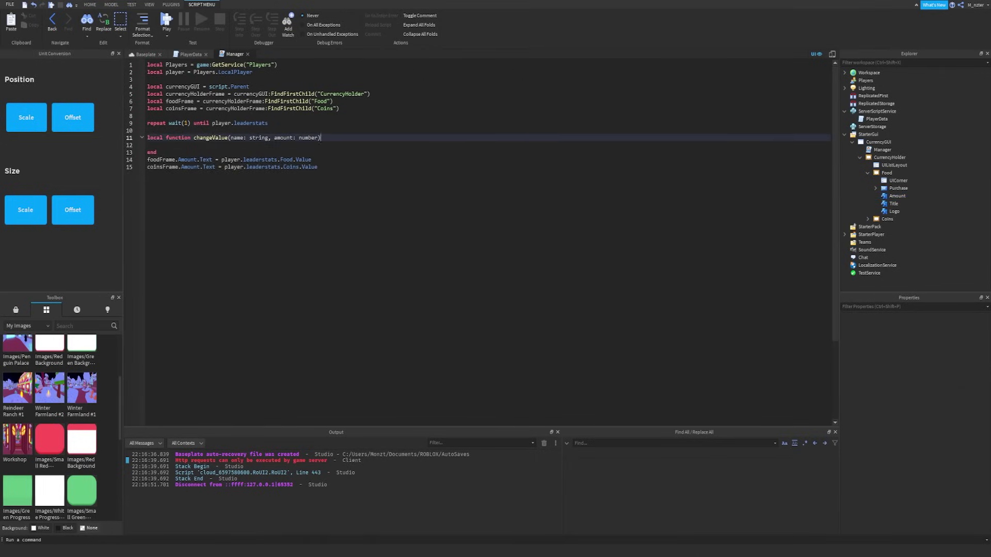
- Add an if name == "Food" then block inside changeValue and copy foodFrame.Amount.Text into it
{"action": "type", "text": "if name == \"Food\" then"}
{"action": "key", "text": "Return"}
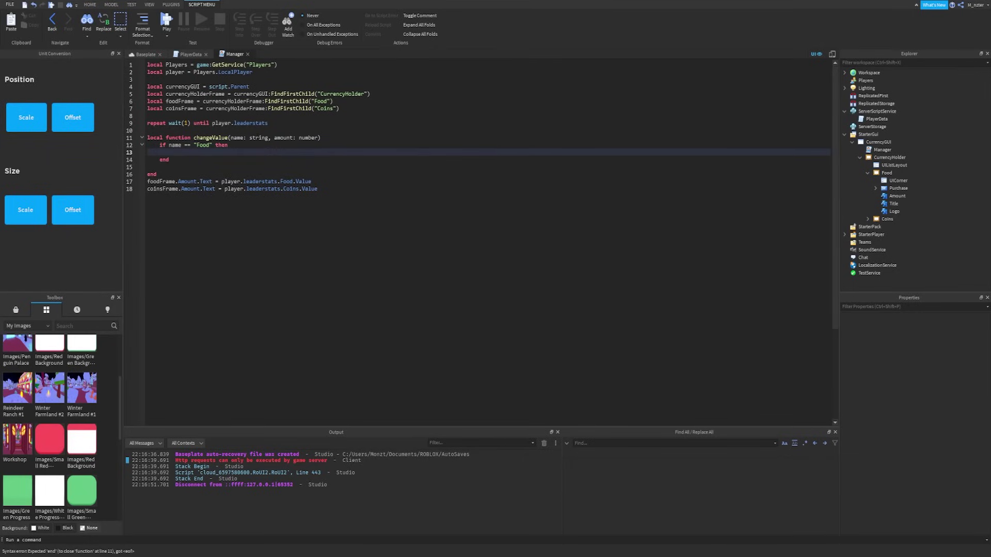
{"action": "left_click_drag", "start_coordinate": [147, 182], "coordinate": [212, 182]}
{"action": "key", "text": "ctrl+c"}
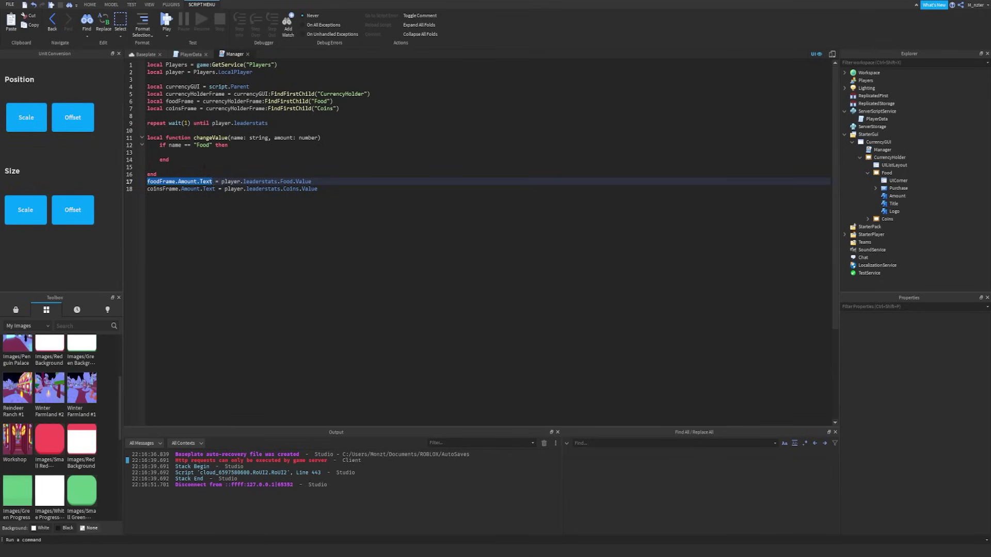
{"action": "left_click", "coordinate": [204, 153]}
{"action": "key", "text": "ctrl+v"}
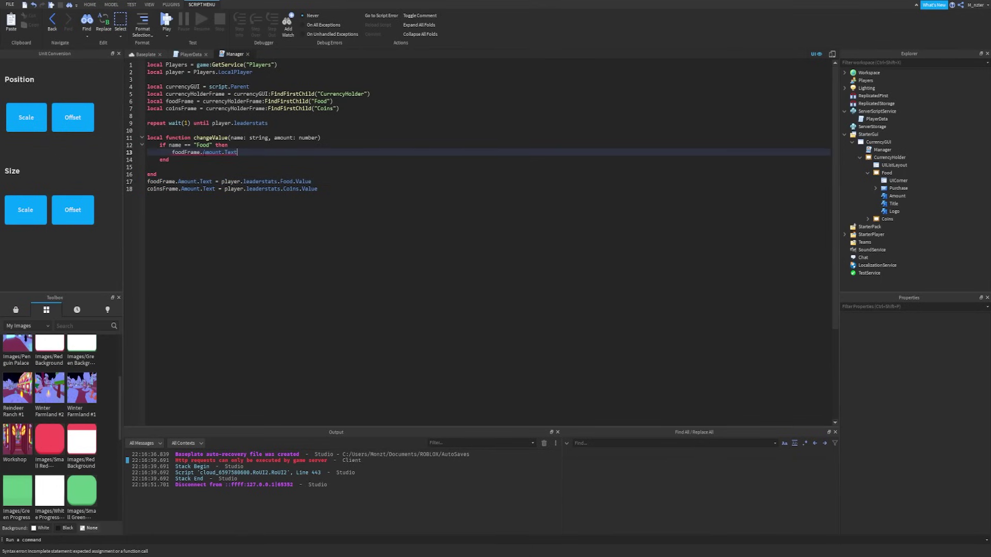
- Complete the Food branch by setting foodFrame.Amount.Text to amount.."/50", checking the panel's text format in the viewport
{"action": "type", "text": "="}
{"action": "left_click", "coordinate": [142, 57]}
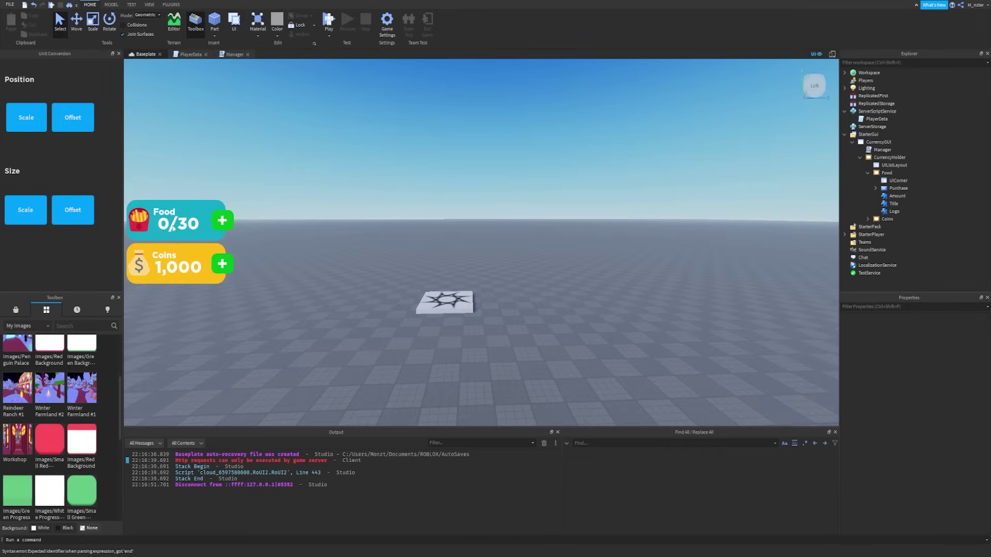
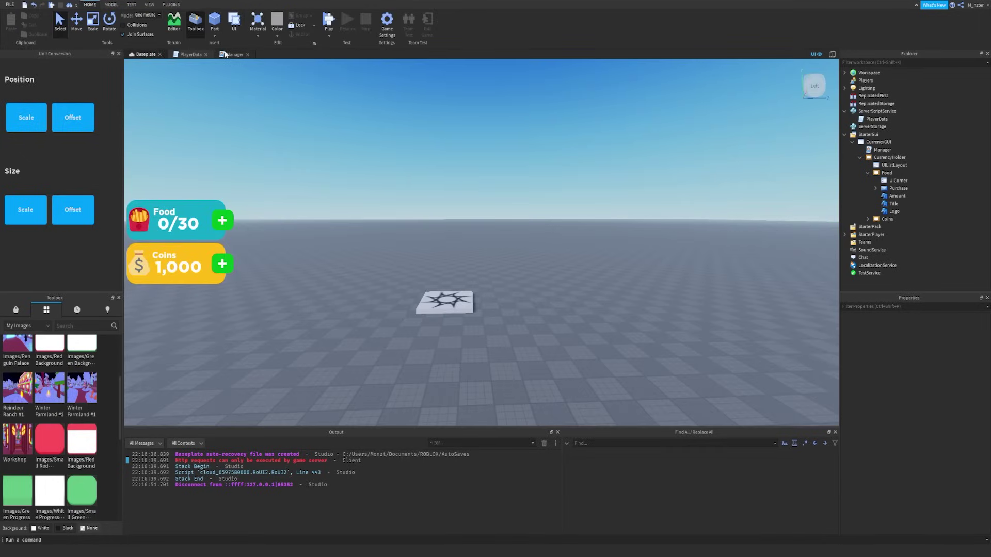
{"action": "left_click", "coordinate": [234, 55]}
{"action": "type", "text": "amount..."}
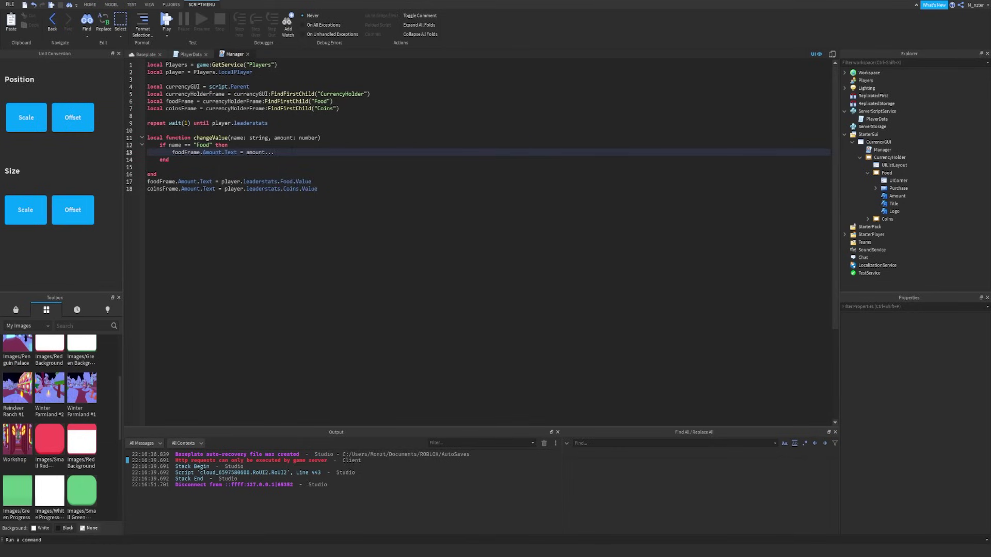
{"action": "type", "text": "\"/\""}
{"action": "type", "text": "50"}
{"action": "key", "text": "Return"}
- Add an elseif name == "Coins" then branch containing a copy of the Food branch's text assignment
{"action": "type", "text": "elseif"}
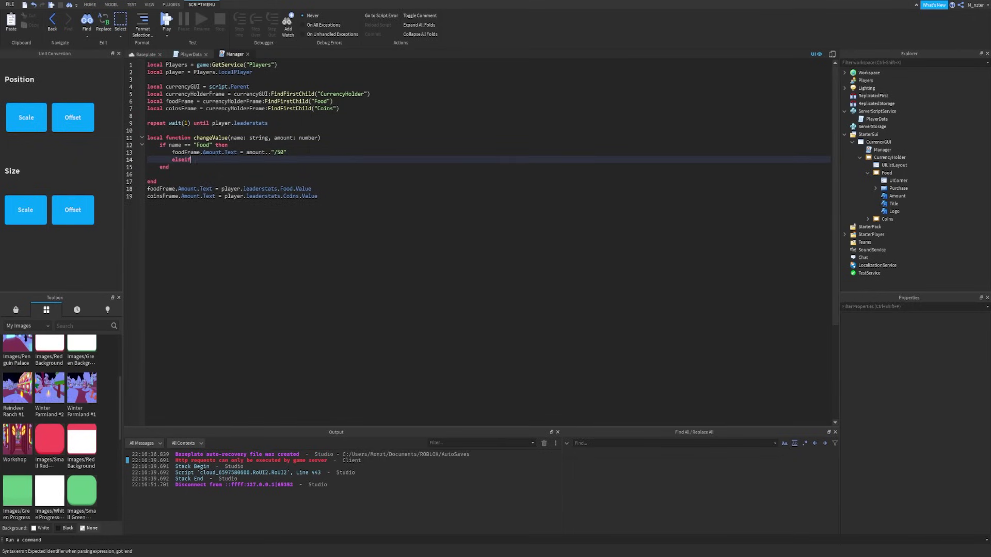
{"action": "type", "text": " name = \"Coins\" then"}
{"action": "key", "text": "Return"}
{"action": "left_click_drag", "start_coordinate": [171, 153], "coordinate": [308, 151]}
{"action": "key", "text": "ctrl+c"}
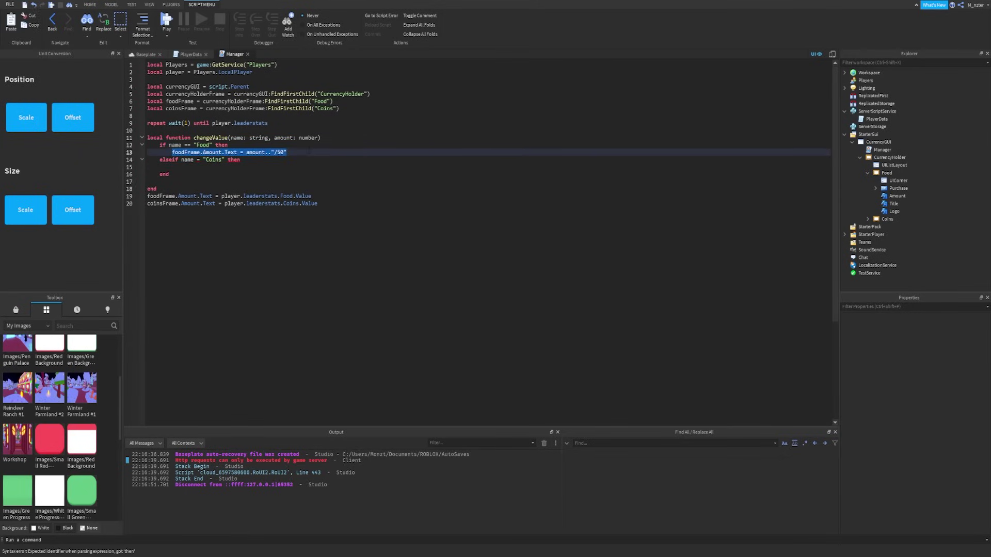
{"action": "key", "text": "Down"}
{"action": "key", "text": "Down"}
{"action": "key", "text": "Up"}
{"action": "key", "text": "ctrl+Left"}
{"action": "type", "text": "="}
{"action": "key", "text": "Down"}
{"action": "key", "text": "ctrl+v"}
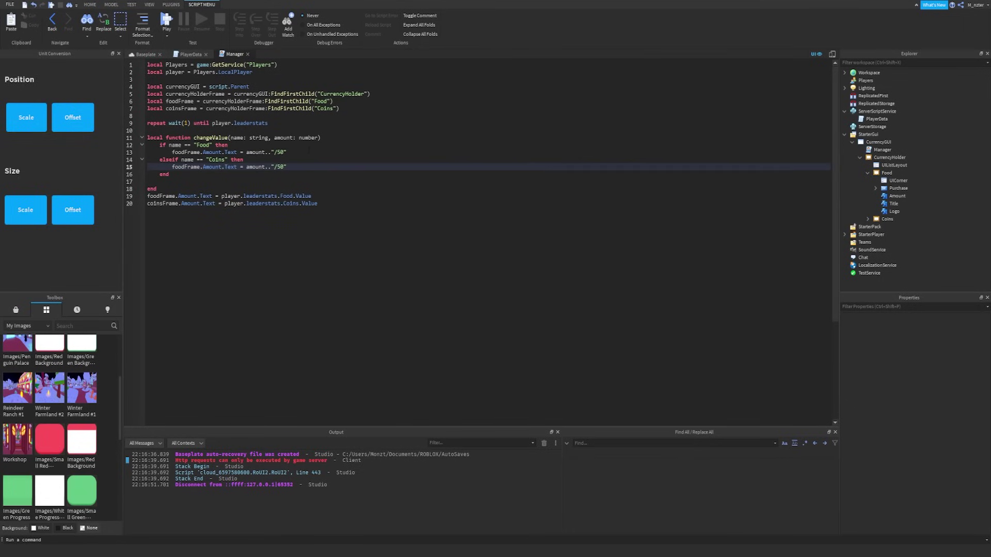
- Change the Coins branch's assignment to coinsFrame.Amount.Text = amount, without the "/50" suffix
{"action": "double_click", "coordinate": [163, 204]}
{"action": "key", "text": "ctrl+c"}
{"action": "double_click", "coordinate": [185, 167]}
{"action": "key", "text": "ctrl+v"}
{"action": "left_click_drag", "start_coordinate": [274, 167], "coordinate": [301, 164]}
{"action": "key", "text": "BackSpace"}
{"action": "key", "text": "BackSpace"}
{"action": "key", "text": "BackSpace"}
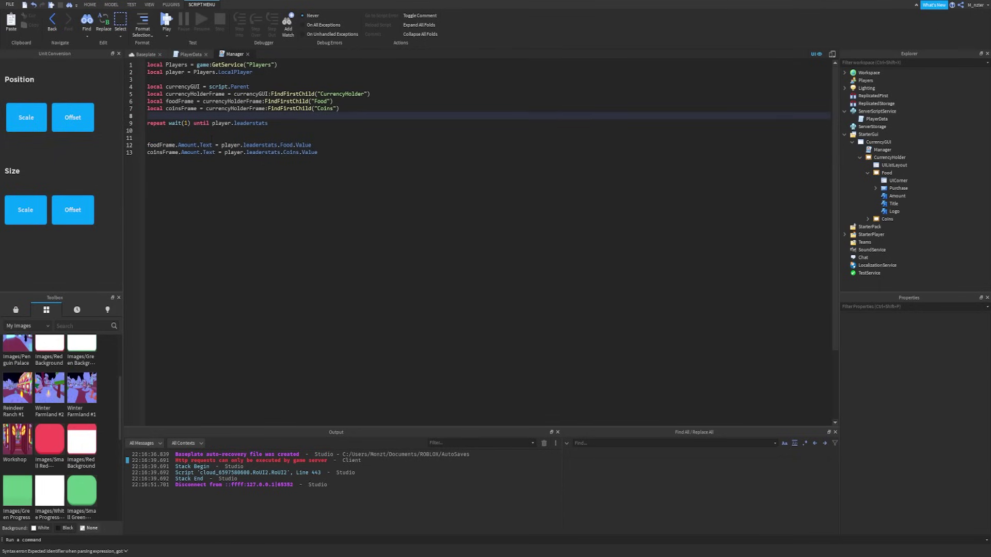
- Move the changeValue function above the repeat wait(1) line, separated by blank lines
{"action": "key", "text": "Return"}
{"action": "key", "text": "Return"}
{"action": "key", "text": "ctrl+v"}
{"action": "key", "text": "Return"}
{"action": "key", "text": "Up"}
{"action": "key", "text": "Up"}
{"action": "key", "text": "Up"}
- Replace the foodFrame.Amount.Text assignment below the repeat line with changeValue("Food", player.leaderstats.Food.Value)
{"action": "left_click", "coordinate": [210, 204]}
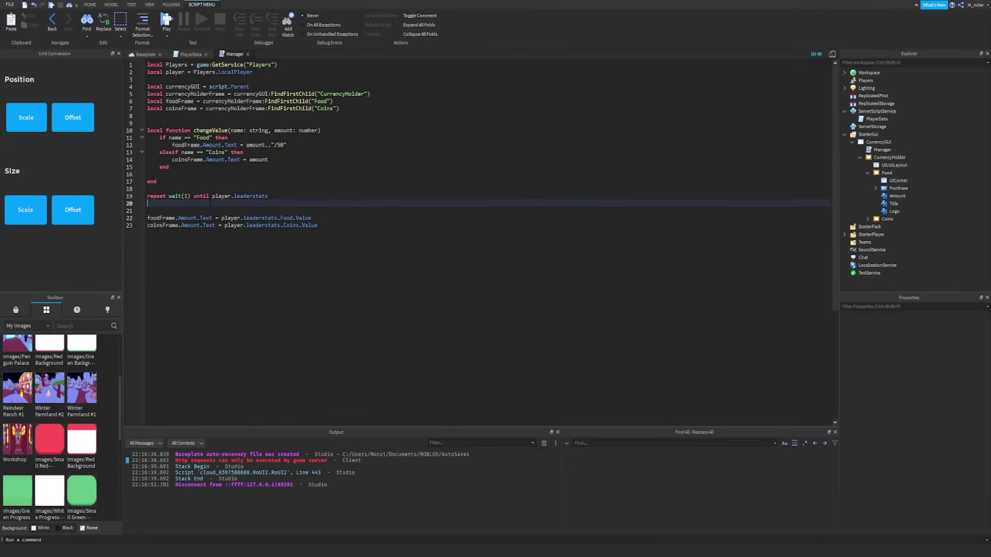
{"action": "key", "text": "Down"}
{"action": "key", "text": "Down"}
{"action": "key", "text": "ctrl+shift+Right"}
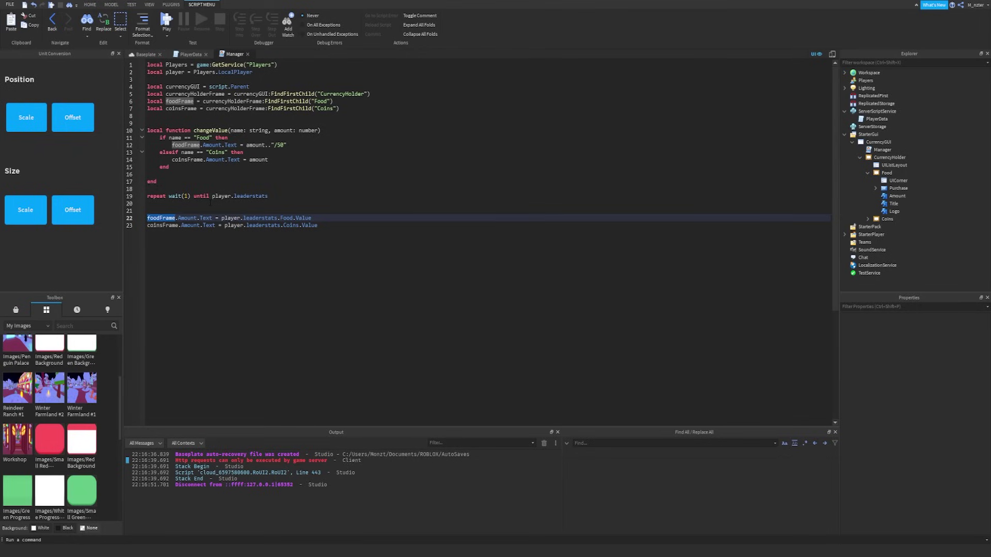
{"action": "key", "text": "ctrl+shift+Right"}
{"action": "key", "text": "ctrl+shift+Right"}
{"action": "key", "text": "ctrl+shift+Right"}
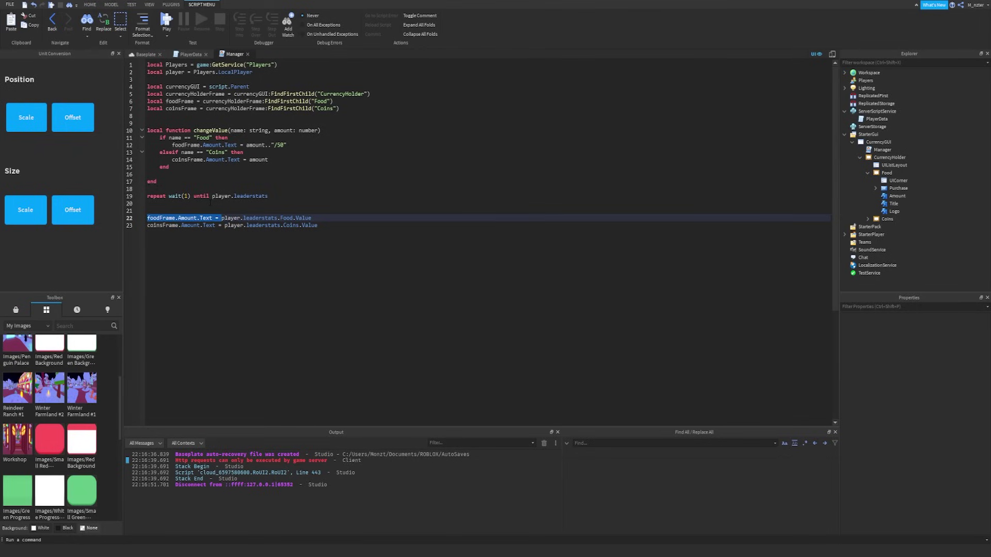
{"action": "key", "text": "shift+End"}
{"action": "type", "text": "chang"}
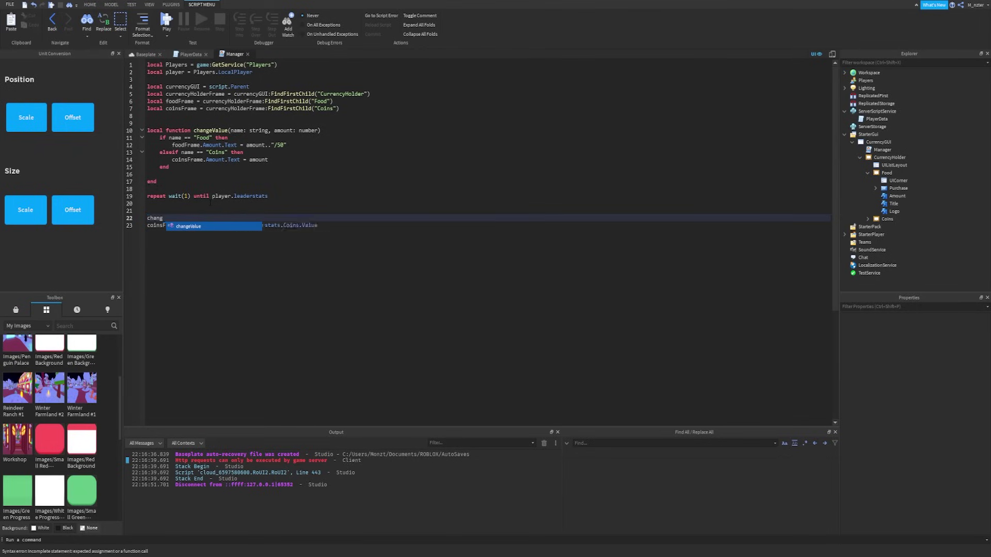
{"action": "key", "text": "Tab"}
{"action": "type", "text": "(\"Food\")"}
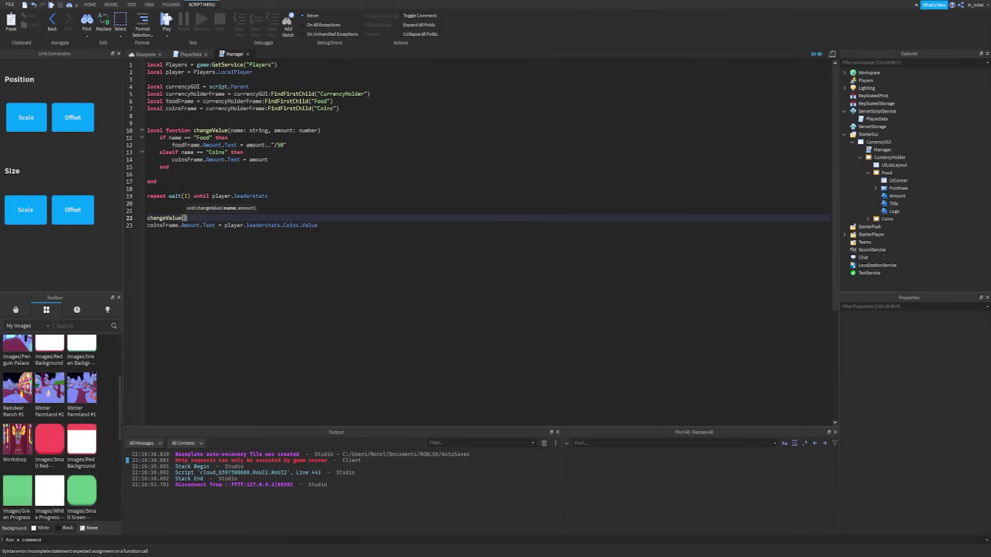
{"action": "type", "text": ", player.leaderstats.Food.Value"}
- Duplicate the Food changeValue call onto a new line directly beneath it
{"action": "key", "text": "shift+Home"}
{"action": "key", "text": "ctrl+c"}
{"action": "key", "text": "End"}
{"action": "key", "text": "Return"}
{"action": "key", "text": "ctrl+v"}
- Change the duplicated call to changeValue("Coins", player.leaderstats.Coins.Value)
{"action": "key", "text": "ctrl+Left"}
{"action": "key", "text": "ctrl+Left"}
{"action": "key", "text": "ctrl+Left"}
{"action": "key", "text": "ctrl+Left"}
{"action": "key", "text": "ctrl+Left"}
{"action": "key", "text": "ctrl+Left"}
{"action": "key", "text": "ctrl+Left"}
{"action": "key", "text": "ctrl+Left"}
{"action": "key", "text": "ctrl+shift+Right"}
{"action": "type", "text": "Coins"}
{"action": "key", "text": "ctrl+Right"}
{"action": "key", "text": "ctrl+Right"}
{"action": "double_click", "coordinate": [291, 232]}
{"action": "double_click", "coordinate": [277, 225]}
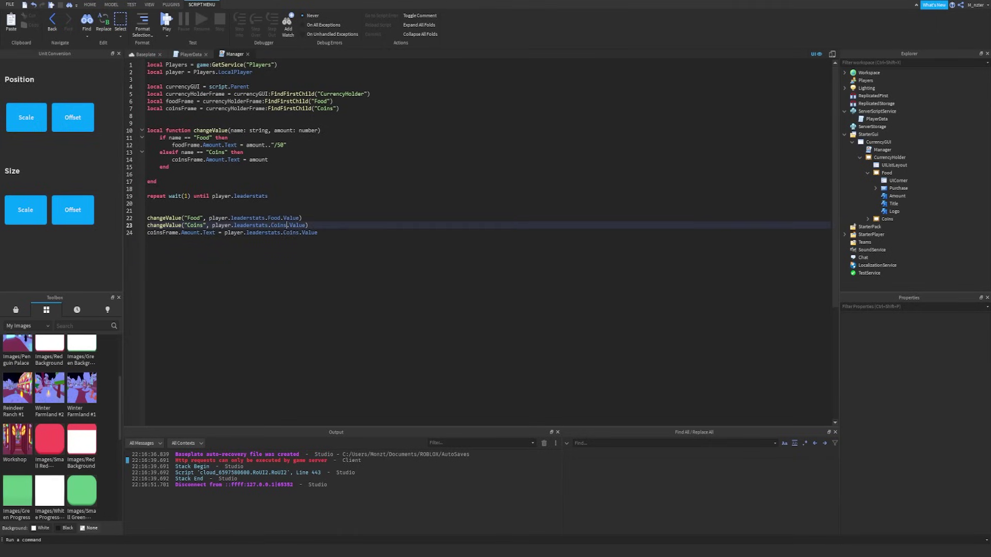
{"action": "type", "text": "Coins"}
- Delete the old coinsFrame.Amount.Text assignment beneath the two changeValue calls
{"action": "key", "text": "Down"}
{"action": "left_click", "coordinate": [335, 233]}
{"action": "key", "text": "shift+Home"}
{"action": "key", "text": "BackSpace"}
- Playtest the game, walk the character around to compare the currency panel with the leaderboard, and stop the test
{"action": "key", "text": "F5"}
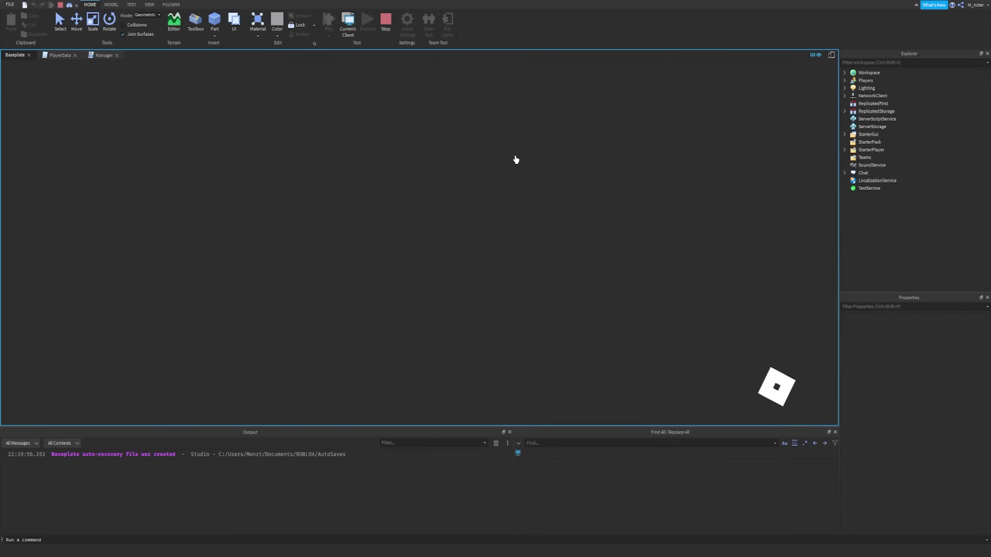
{"action": "key", "text": "d"}
{"action": "key", "text": "w"}
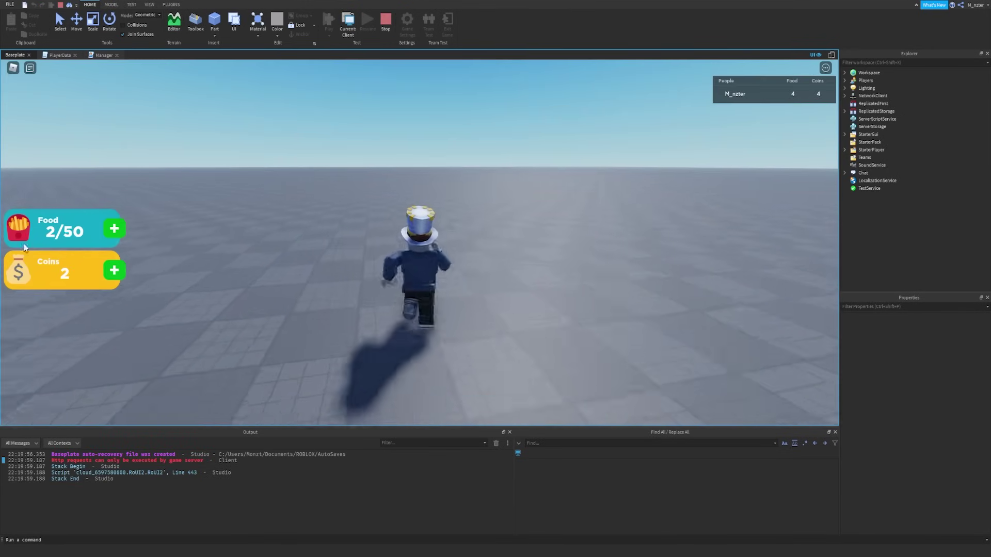
{"action": "key", "text": "shift+F5"}
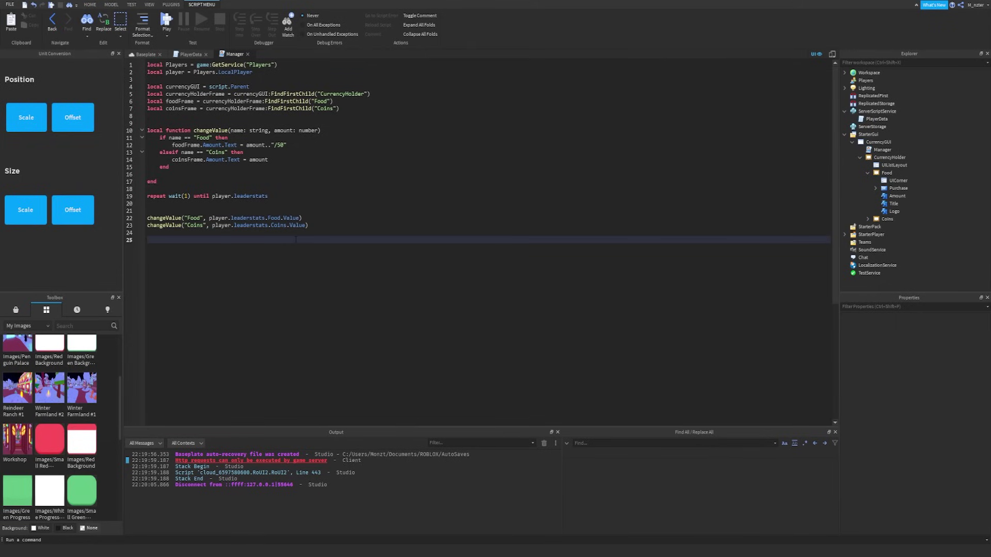
- Add a player.leaderstast.Food.Changed:Connect() statement below the changeValue calls
{"action": "type", "text": "player."}
{"action": "type", "text": "leaderstast.Coin"}
{"action": "key", "text": "BackSpace"}
{"action": "key", "text": "BackSpace"}
{"action": "key", "text": "BackSpace"}
{"action": "key", "text": "BackSpace"}
{"action": "type", "text": "Food"}
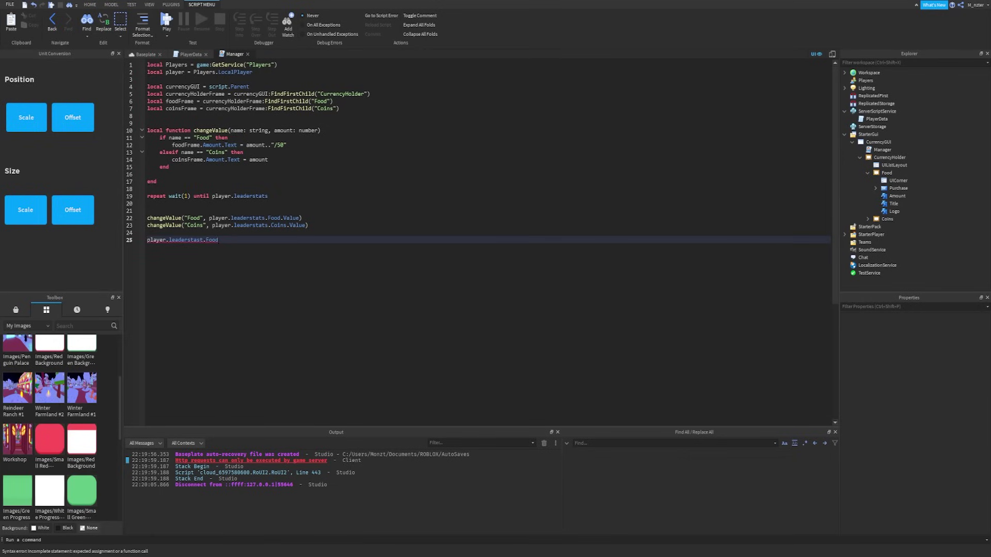
{"action": "type", "text": ".Changed:Connect("}
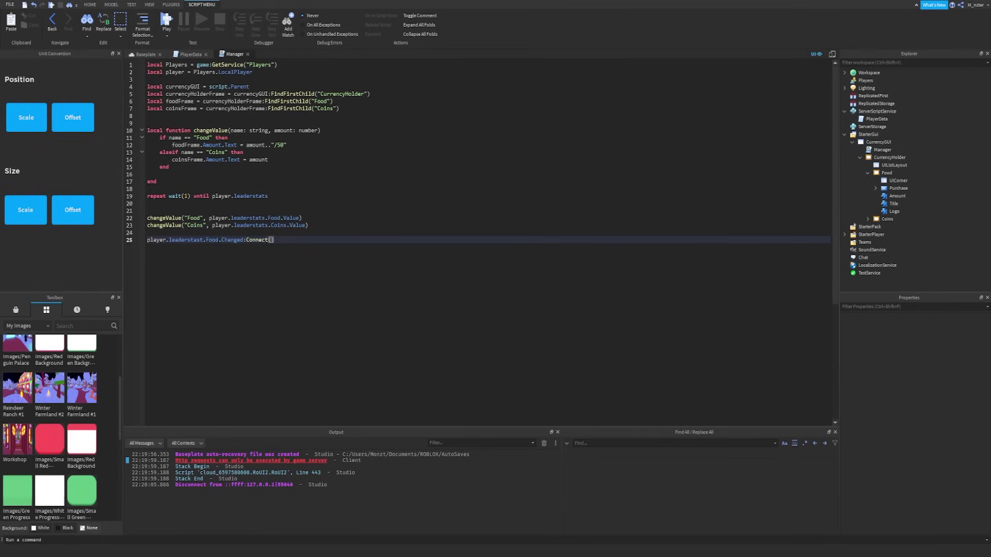
- Pass changeValue("Food", player.leaderstast.Food.Value) as the argument of the Food Changed connection
{"action": "left_click_drag", "start_coordinate": [218, 239], "coordinate": [221, 239]}
{"action": "double_click", "coordinate": [213, 240]}
{"action": "left_click", "coordinate": [326, 242]}
{"action": "key", "text": "Left"}
{"action": "type", "text": "changeValue()"}
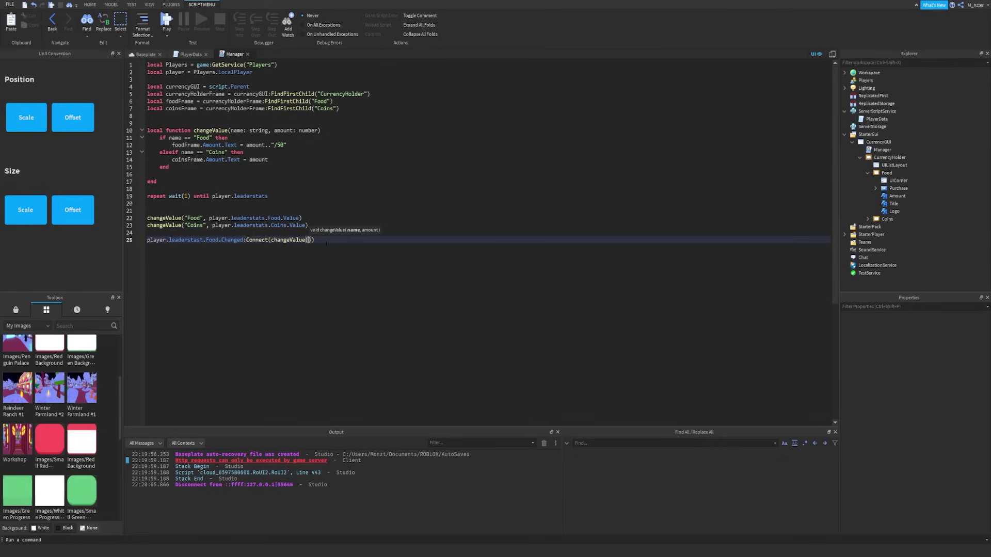
{"action": "type", "text": "\"Food"}
{"action": "type", "text": ","}
{"action": "left_click_drag", "start_coordinate": [147, 240], "coordinate": [218, 241]}
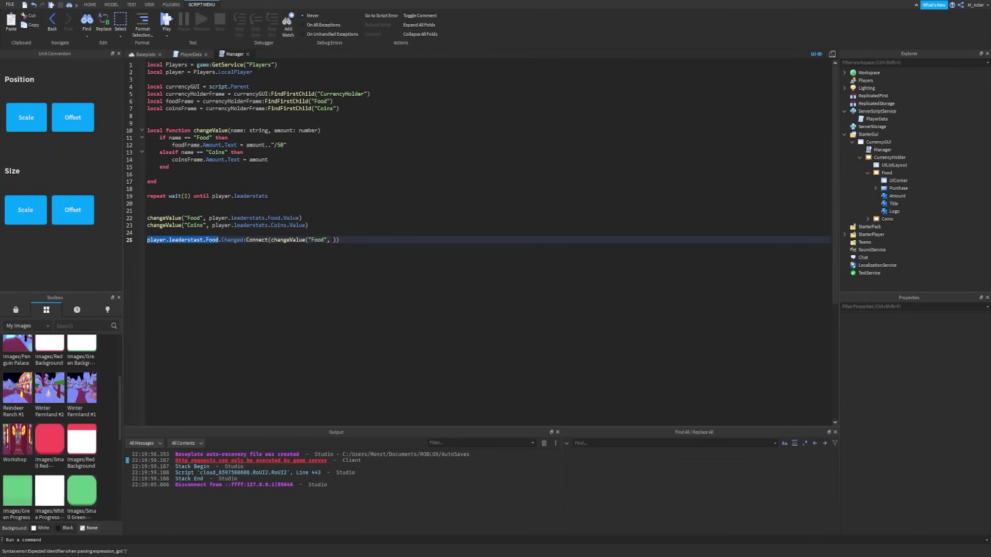
{"action": "key", "text": "ctrl+c"}
{"action": "left_click", "coordinate": [332, 240]}
{"action": "key", "text": "ctrl+v"}
{"action": "type", "text": ".Value"}
- Duplicate the Food Changed connection onto a new line directly below it
{"action": "left_click", "coordinate": [262, 225]}
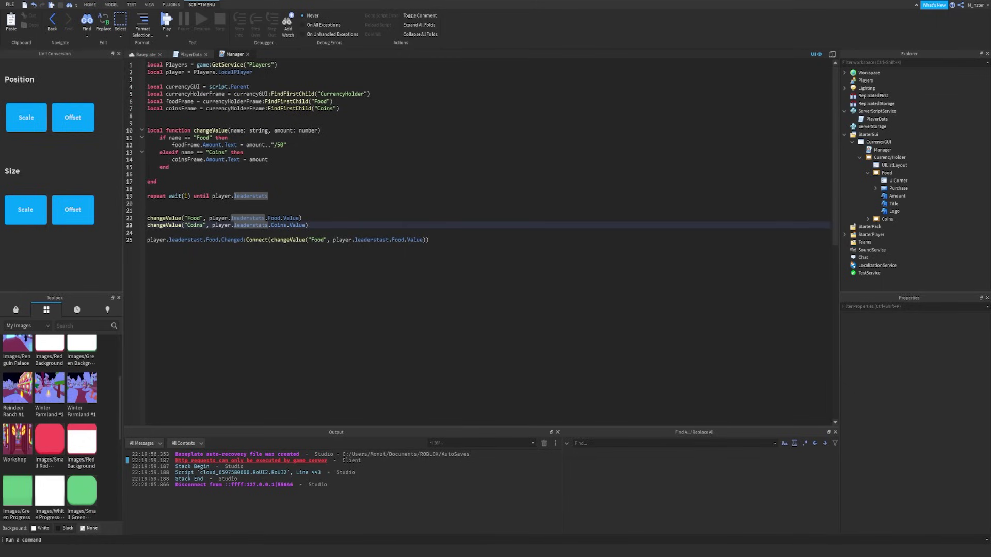
{"action": "left_click", "coordinate": [377, 239]}
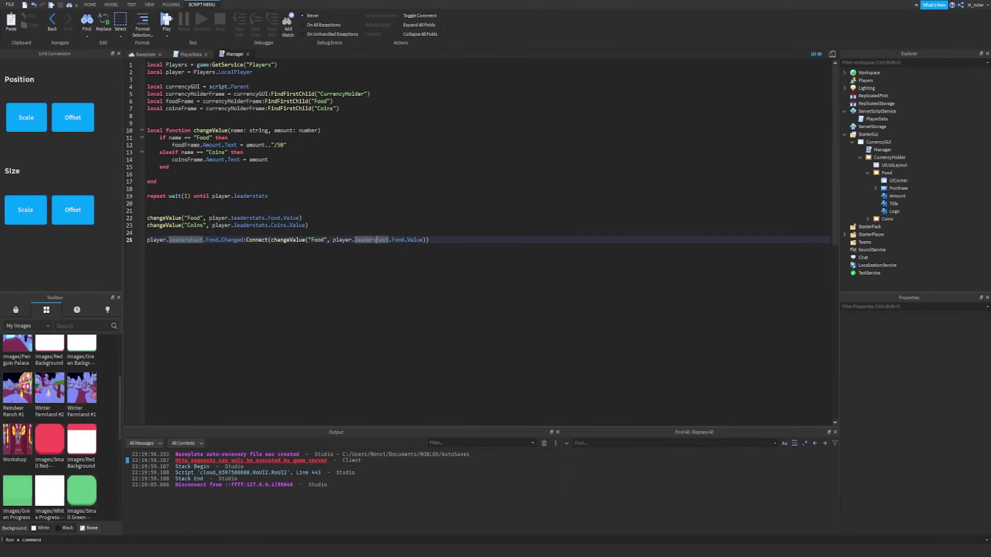
{"action": "triple_click", "coordinate": [375, 240]}
{"action": "key", "text": "ctrl+z"}
{"action": "key", "text": "Return"}
{"action": "key", "text": "ctrl+v"}
- Replace all three Food names in the duplicated Changed connection with Coins
{"action": "double_click", "coordinate": [212, 247]}
{"action": "type", "text": "Coins"}
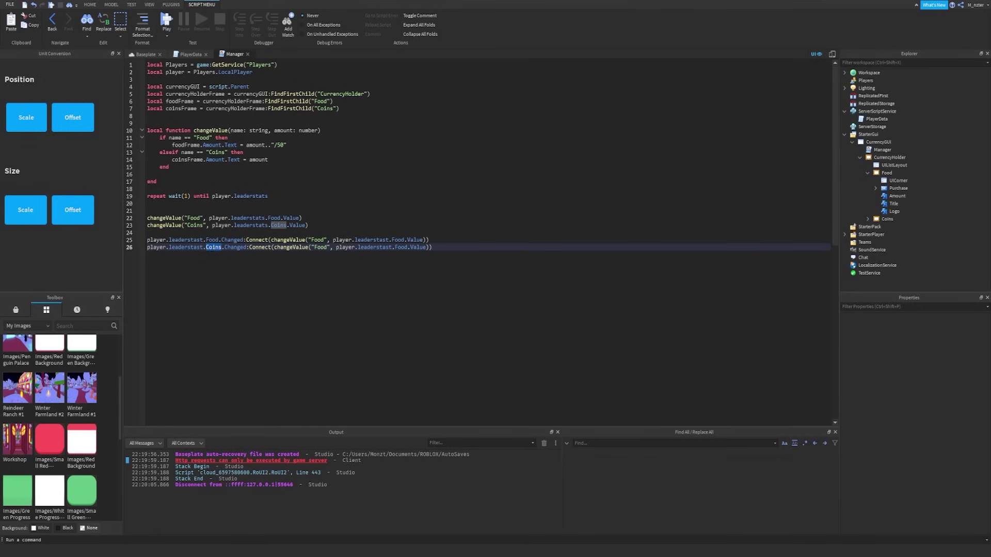
{"action": "left_click", "coordinate": [319, 240]}
{"action": "double_click", "coordinate": [320, 247]}
{"action": "type", "text": "Coins"}
{"action": "double_click", "coordinate": [405, 248]}
{"action": "type", "text": "Coins"}
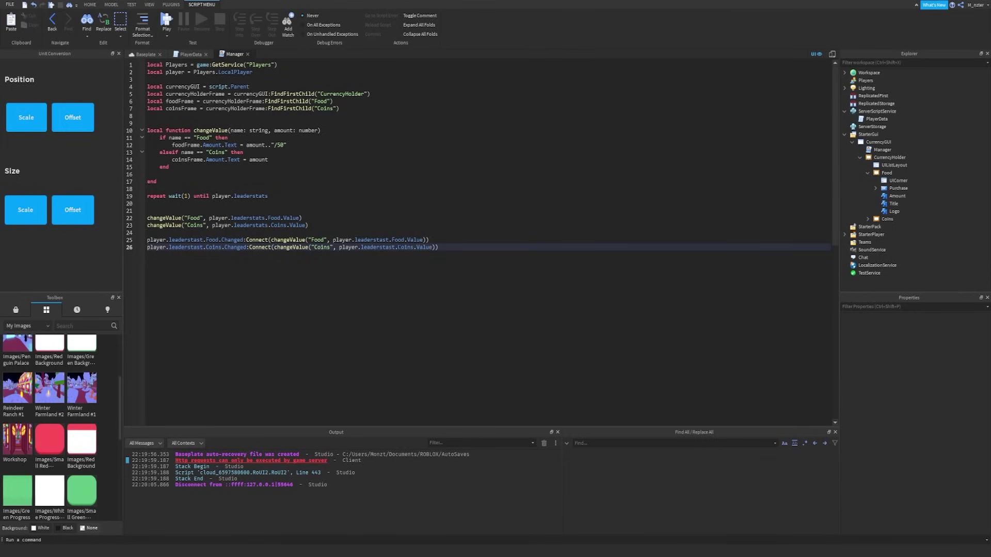
- Playtest the game to check whether the currency panel follows the leaderboard, and return to the Manager script
{"action": "key", "text": "F5"}
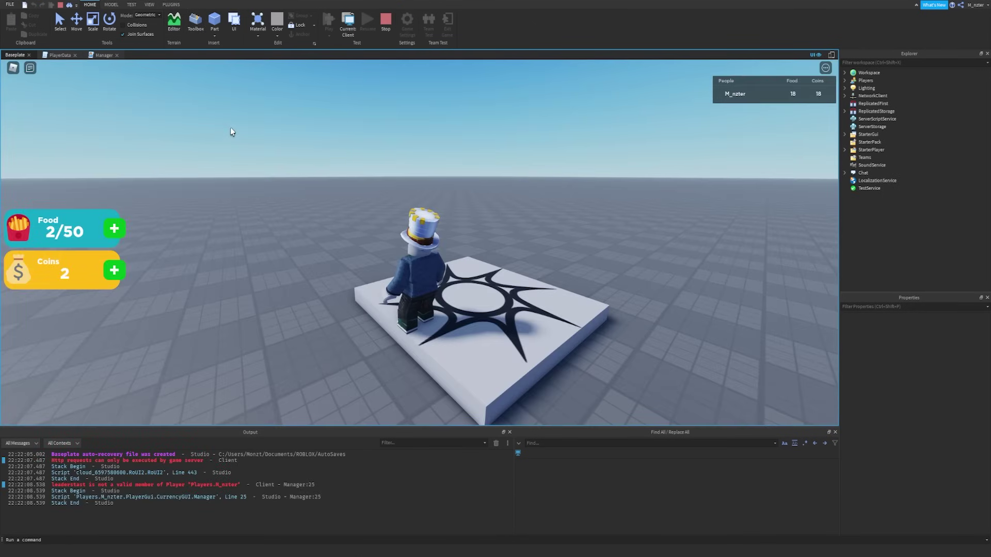
{"action": "key", "text": "shift+F5"}
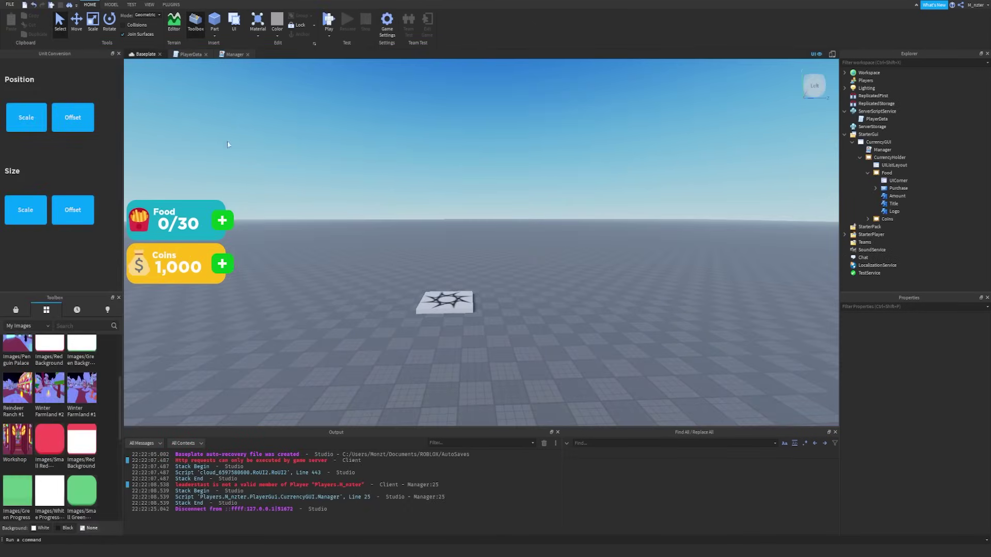
{"action": "left_click", "coordinate": [235, 54]}
- Correct every leaderstast to leaderstats in the two Changed connections and playtest the currency panel
{"action": "double_click", "coordinate": [247, 218]}
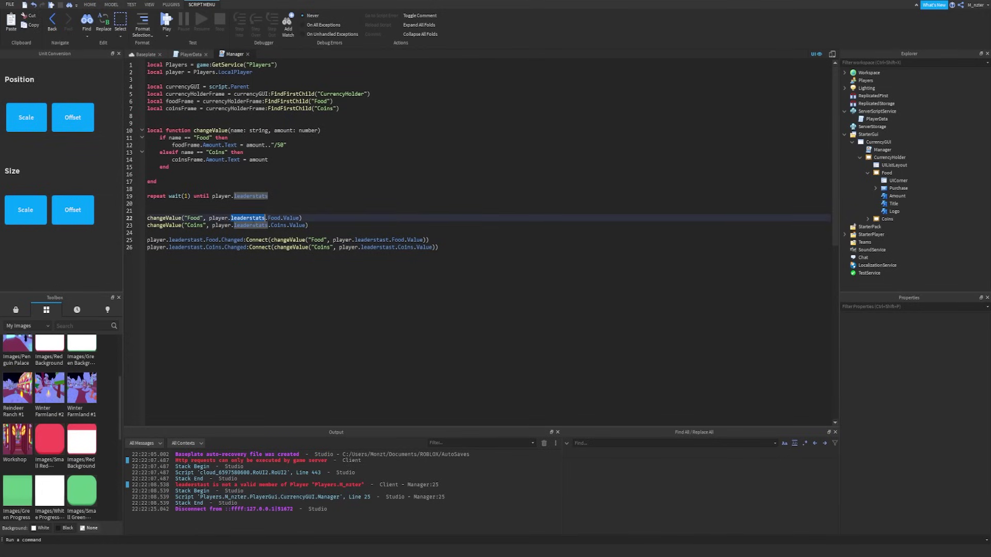
{"action": "double_click", "coordinate": [369, 240]}
{"action": "key", "text": "ctrl+v"}
{"action": "double_click", "coordinate": [375, 247]}
{"action": "key", "text": "ctrl+v"}
{"action": "double_click", "coordinate": [187, 240]}
{"action": "key", "text": "ctrl+v"}
{"action": "double_click", "coordinate": [187, 247]}
{"action": "key", "text": "ctrl+v"}
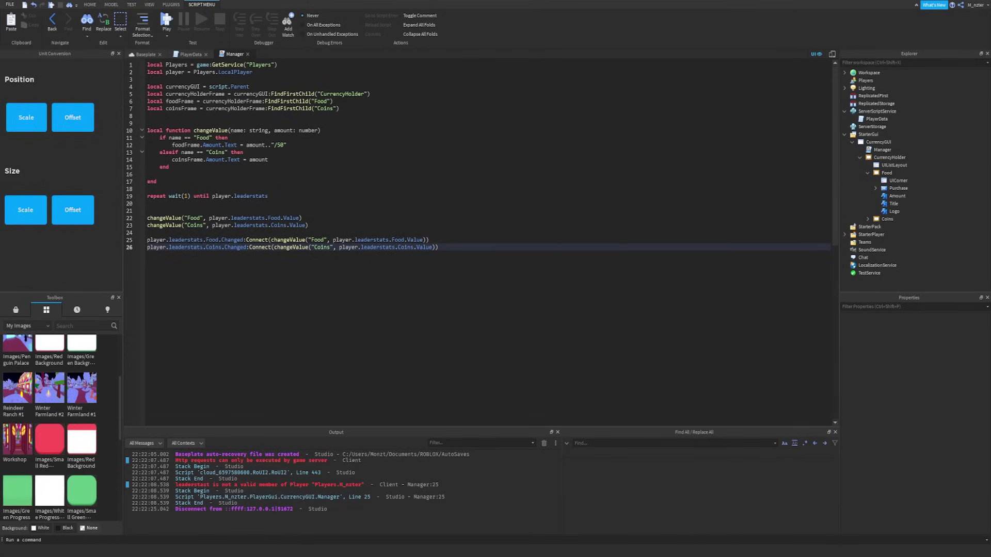
{"action": "key", "text": "F5"}
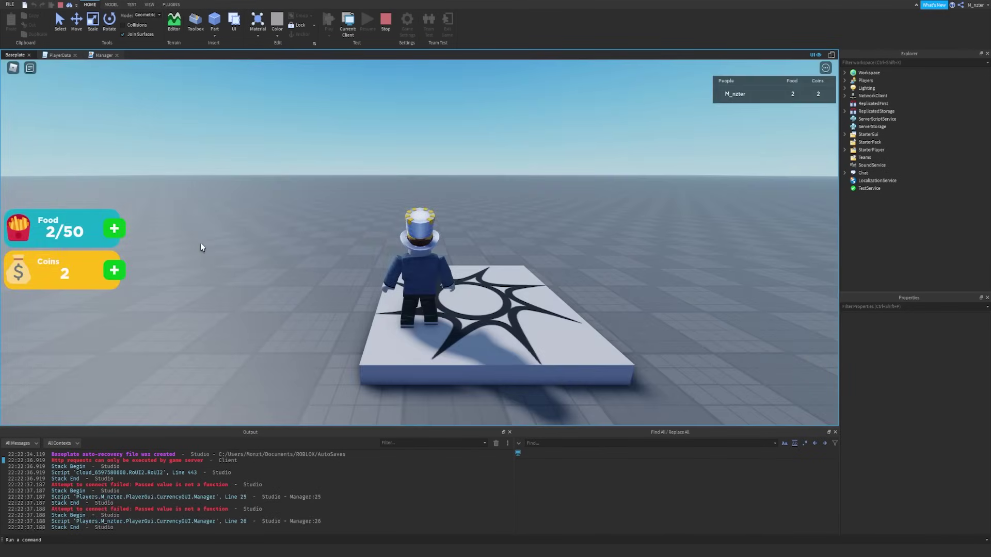
{"action": "left_click", "coordinate": [385, 23]}
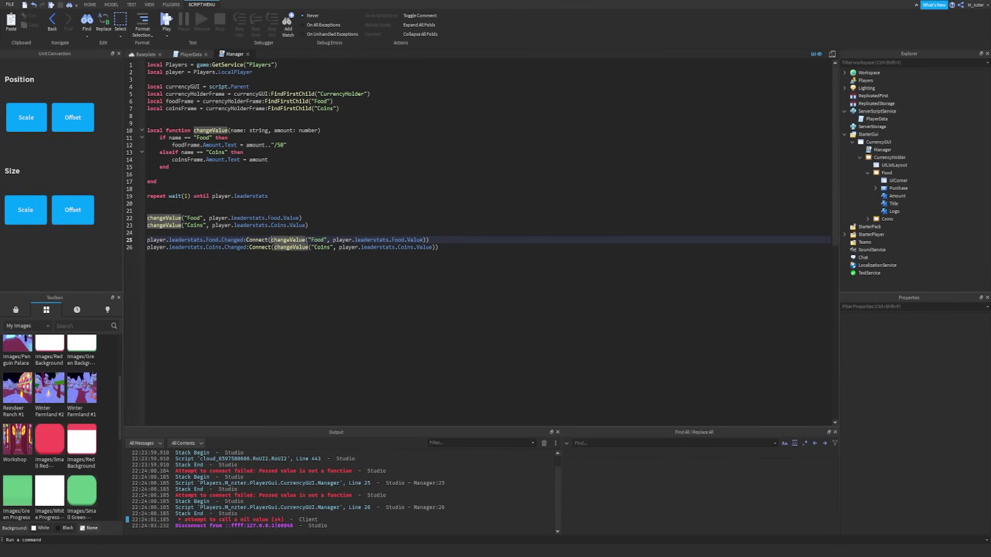
- Wrap the changeValue call inside the Food Changed connection in an anonymous function() ... end block
{"action": "type", "text": "function("}
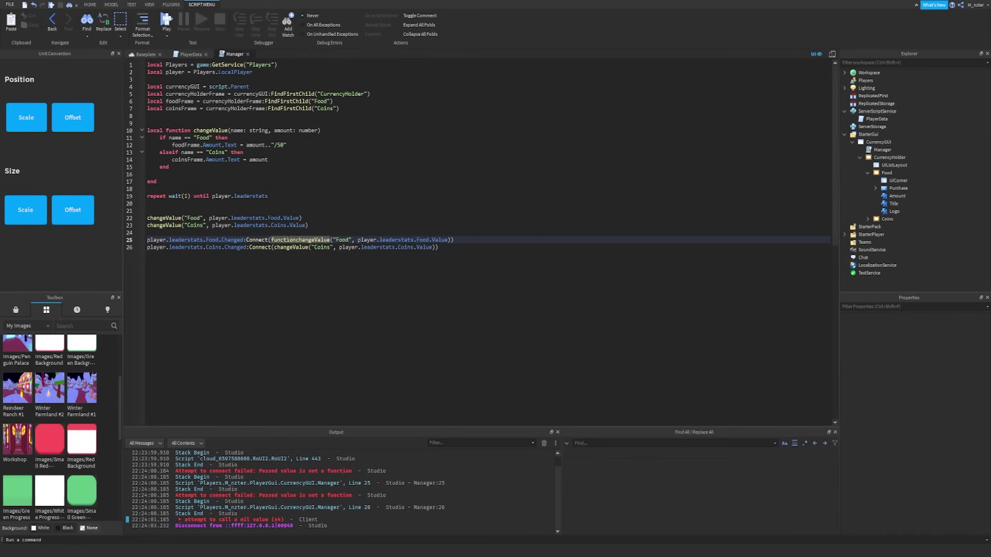
{"action": "type", "text": ")"}
{"action": "key", "text": "Return"}
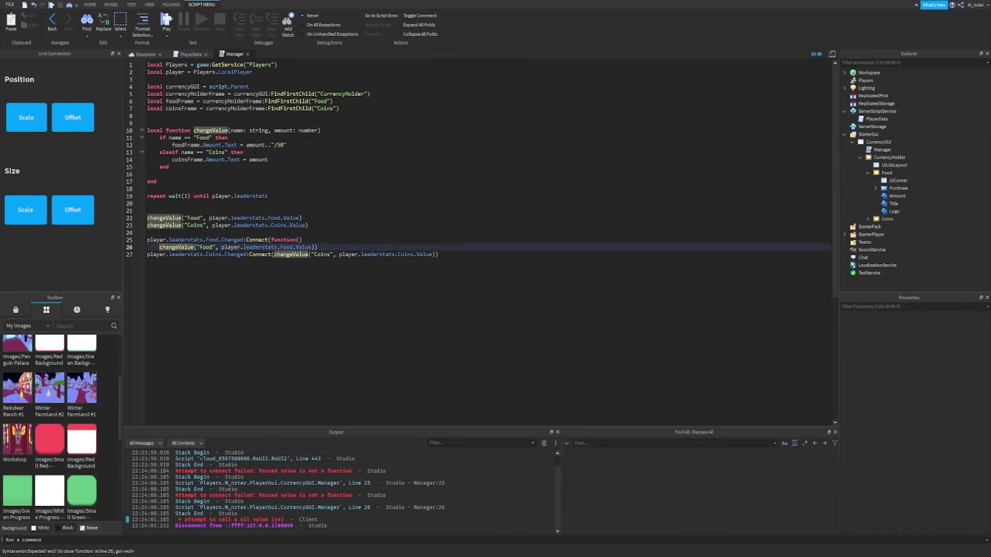
{"action": "key", "text": "Return"}
{"action": "type", "text": "end"}
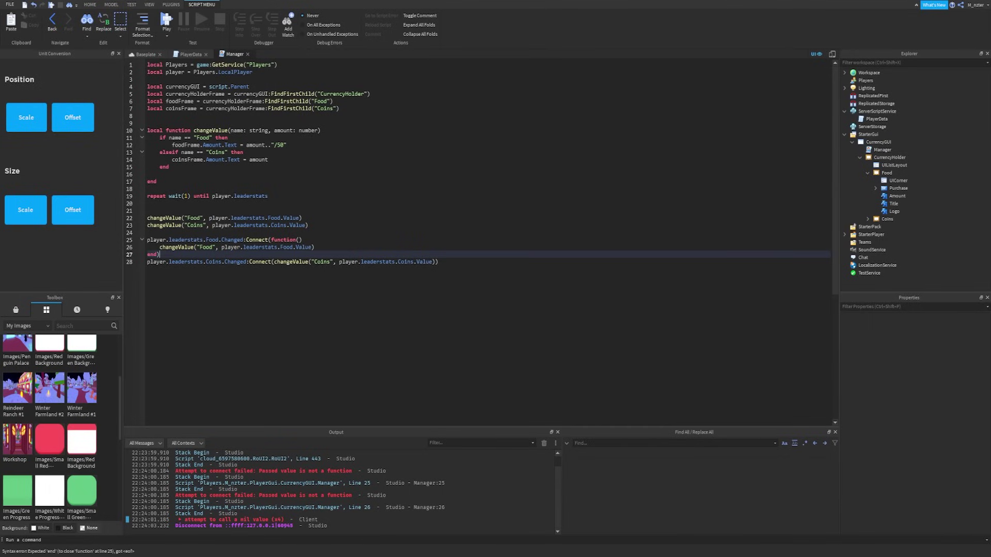
- Wrap the changeValue call inside the Coins Changed connection in an anonymous function() ... end block
{"action": "left_click", "coordinate": [274, 262]}
{"action": "type", "text": "functio"}
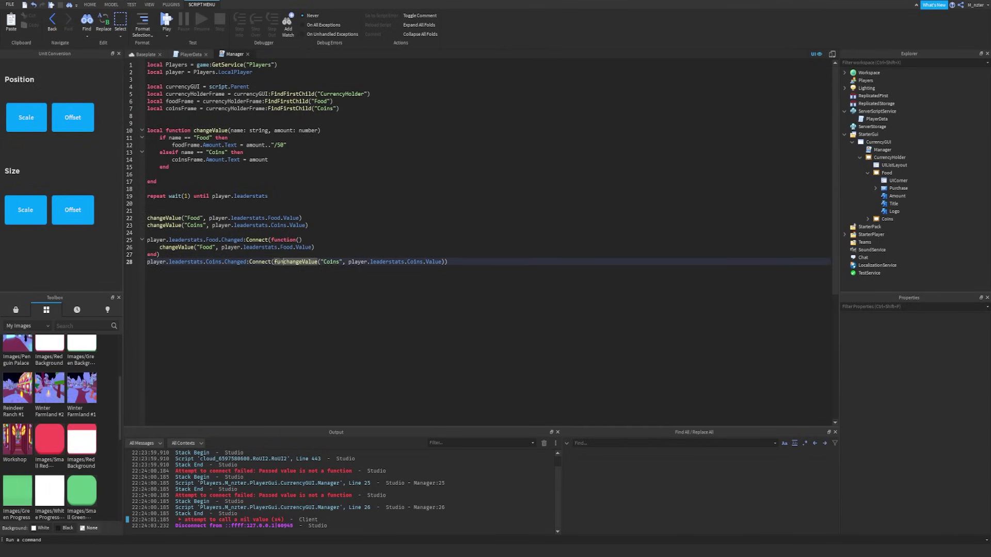
{"action": "type", "text": "n()"}
{"action": "key", "text": "Return"}
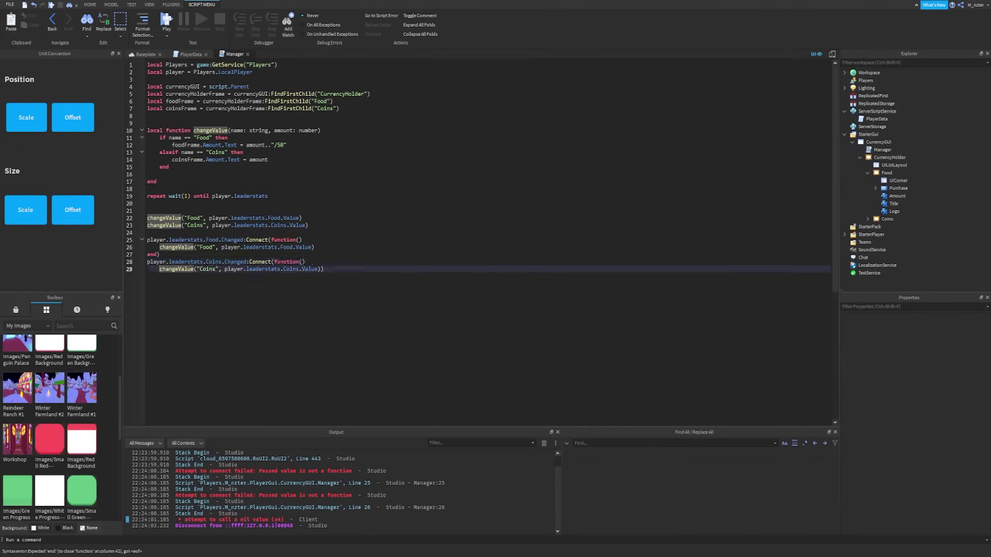
{"action": "key", "text": "End"}
{"action": "key", "text": "Left"}
{"action": "key", "text": "Return"}
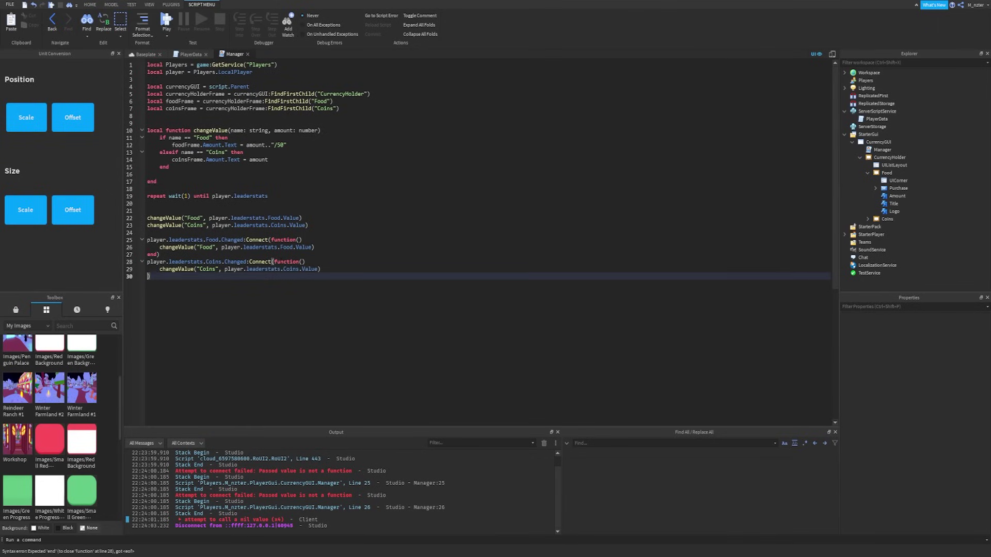
{"action": "type", "text": "end"}
- Playtest the game, comparing the Food and Coins panels with the leaderboard and trying the Food panel's plus button
{"action": "key", "text": "F5"}
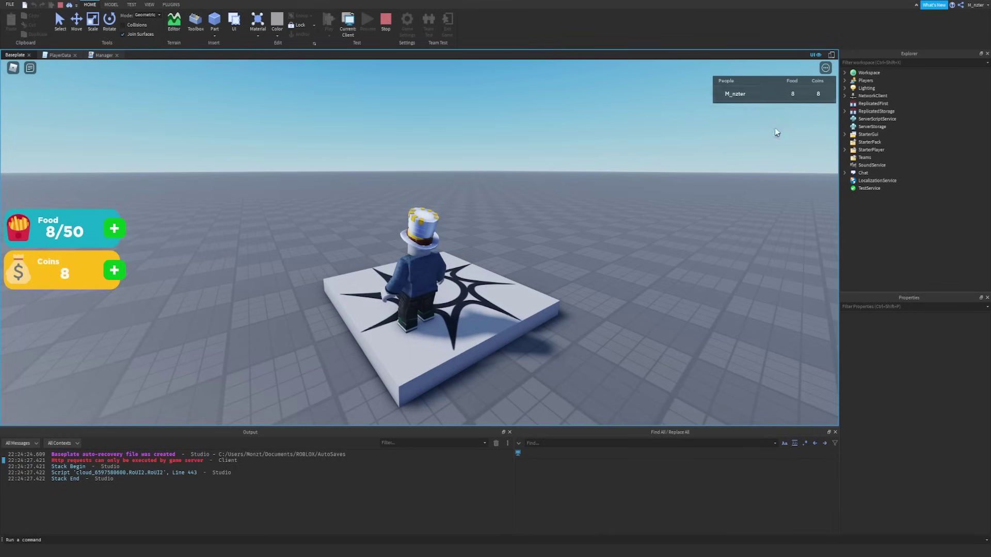
{"action": "right_click_drag", "start_coordinate": [407, 149], "coordinate": [408, 149]}
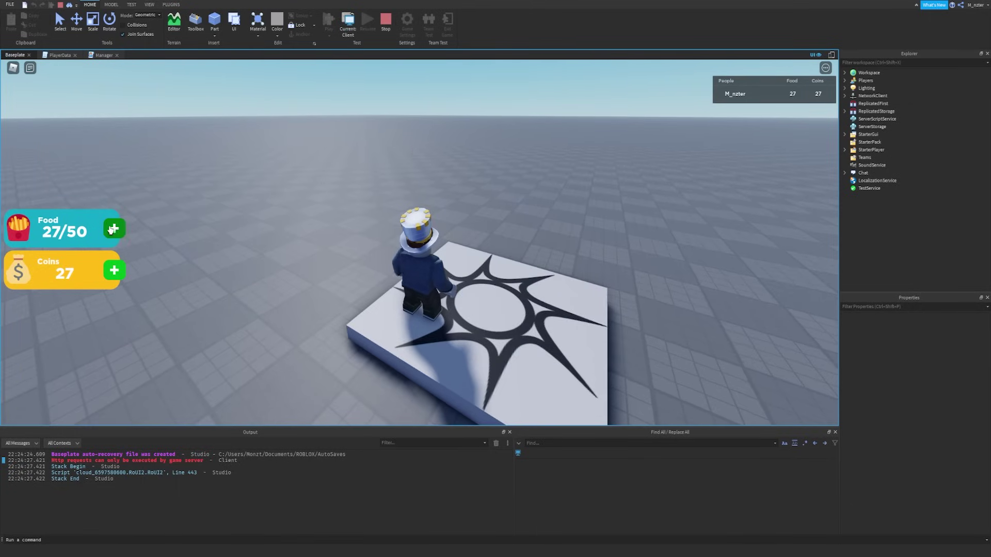
{"action": "left_click", "coordinate": [113, 229]}
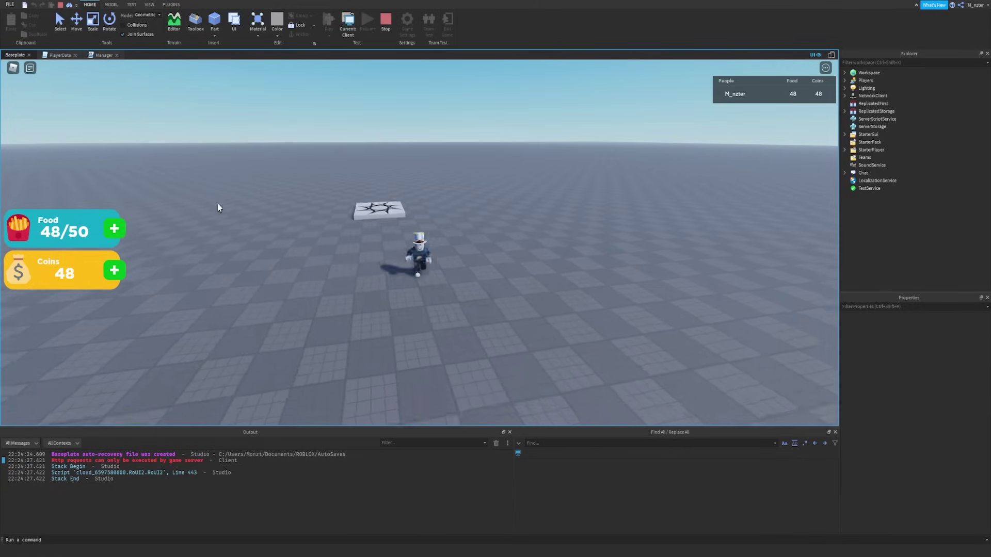
{"action": "key", "text": "s"}
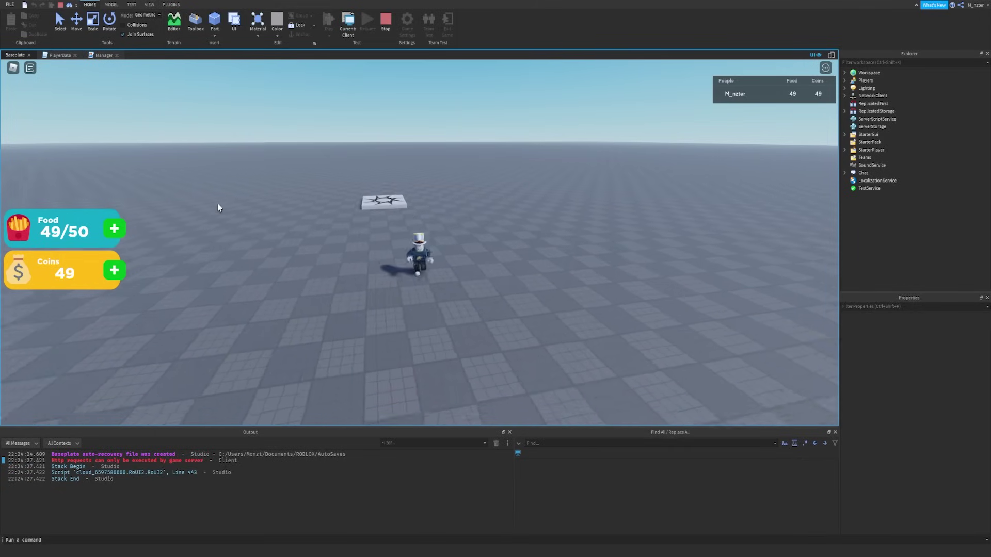